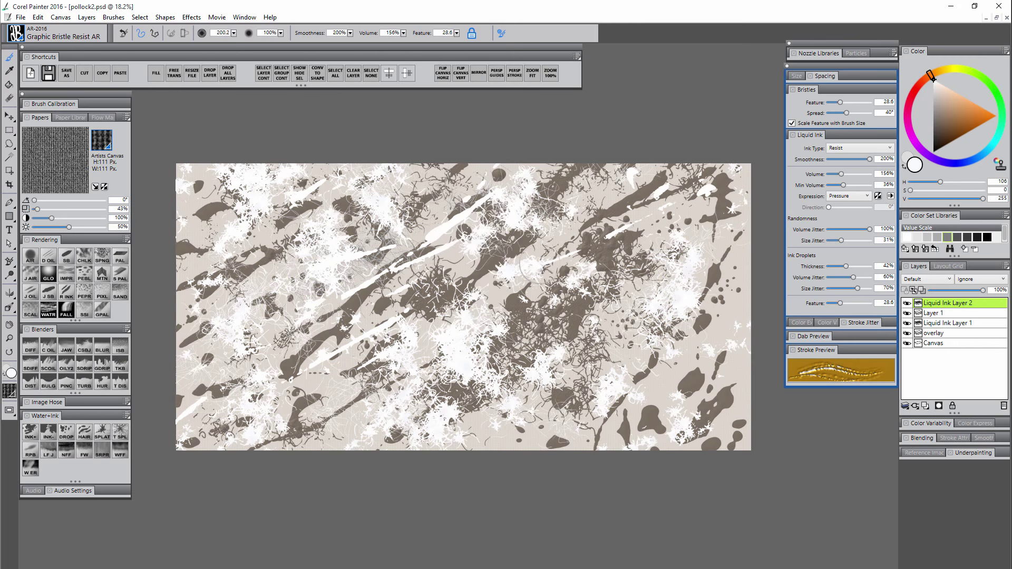
# Remove the long diagonal white streaks and splatter white ink droplets across the canvas and along its edges with the DROP brush.
pyautogui.moveTo(303, 369)
pyautogui.mouseDown()
pyautogui.moveTo(369, 279)
pyautogui.moveTo(416, 340)
pyautogui.mouseUp()
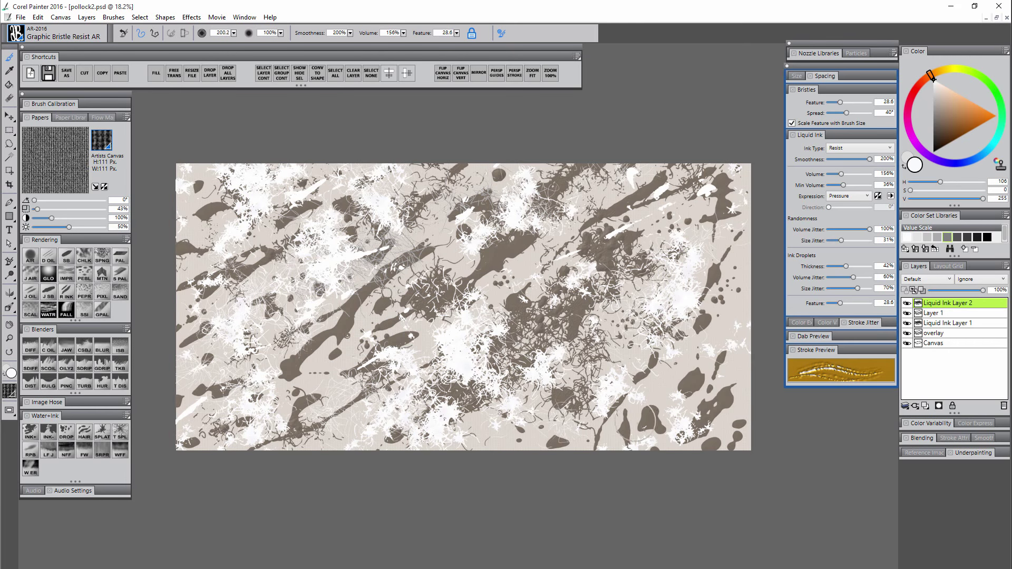
pyautogui.click(66, 432)
pyautogui.moveTo(696, 359); pyautogui.dragTo(676, 372)
pyautogui.moveTo(727, 194); pyautogui.dragTo(708, 228)
pyautogui.moveTo(518, 299)
pyautogui.mouseDown()
pyautogui.moveTo(501, 318)
pyautogui.moveTo(432, 294)
pyautogui.mouseUp()
pyautogui.moveTo(389, 244); pyautogui.dragTo(336, 178)
pyautogui.moveTo(196, 215); pyautogui.dragTo(185, 238)
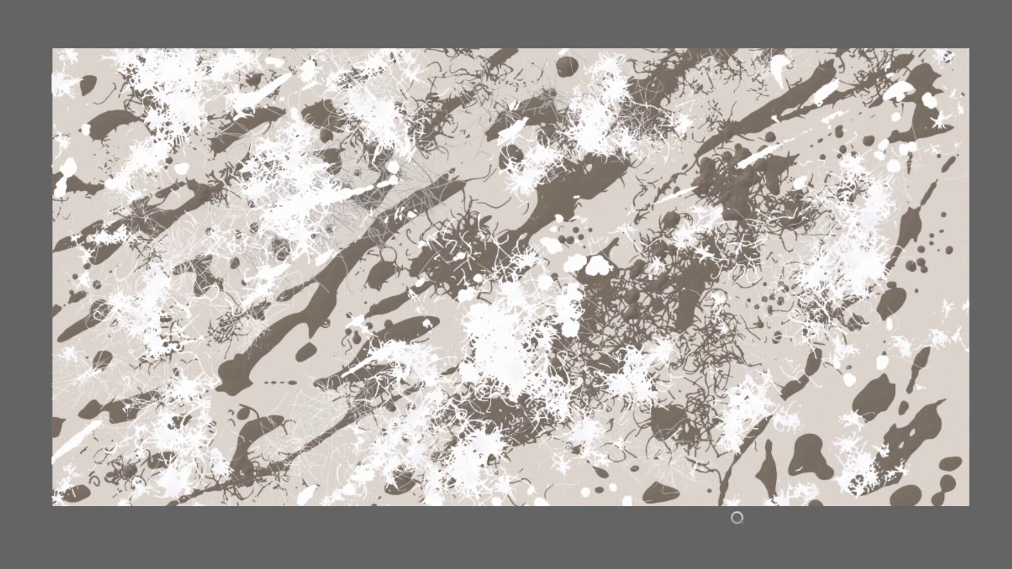
pyautogui.click(734, 494)
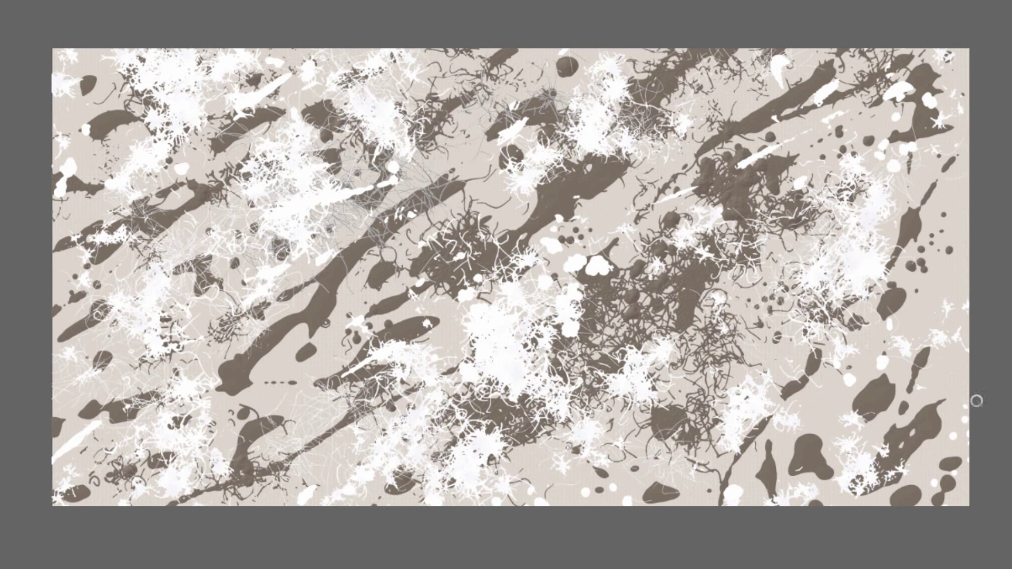
pyautogui.moveTo(975, 401)
pyautogui.mouseDown()
pyautogui.moveTo(960, 337)
pyautogui.moveTo(973, 132)
pyautogui.mouseUp()
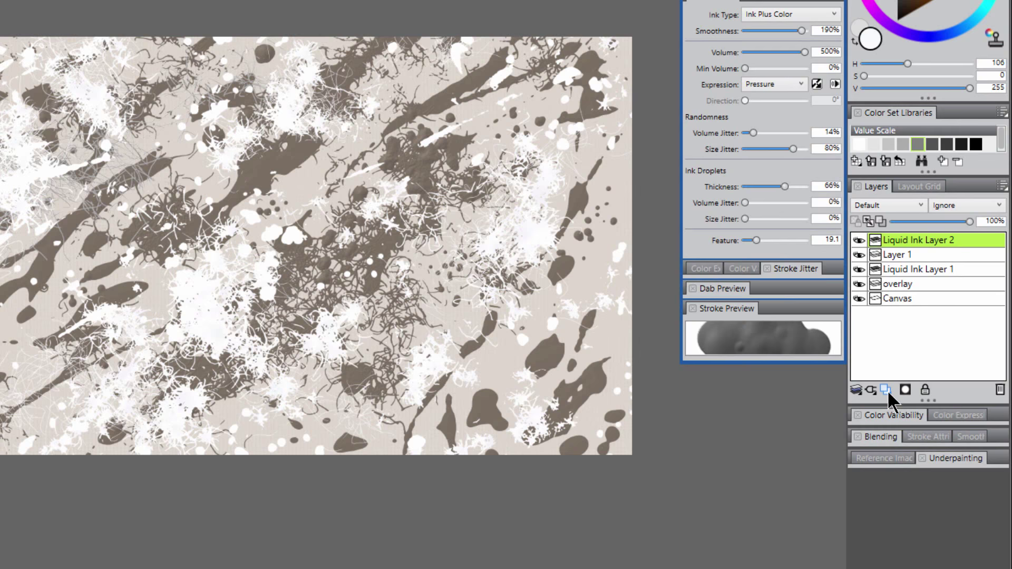
# Add a new layer above Liquid Ink Layer 2 and delete the old Layer 1.
pyautogui.click(886, 389)
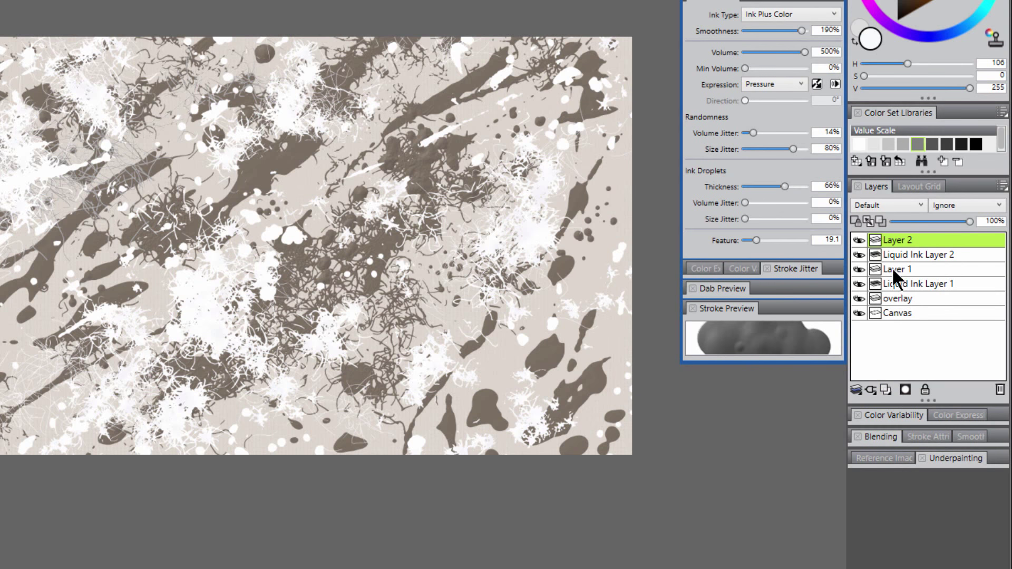
pyautogui.click(898, 269)
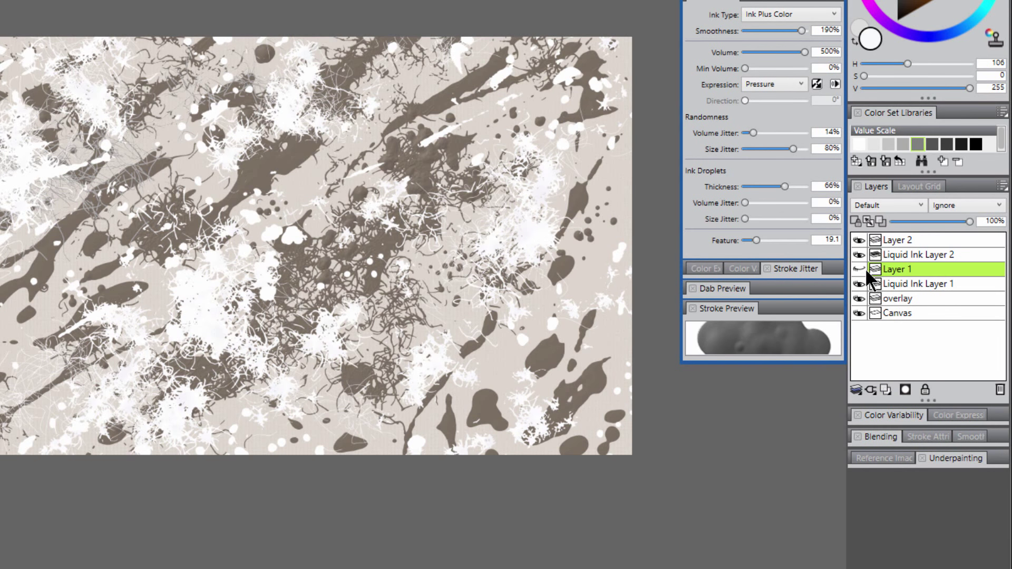
pyautogui.click(999, 390)
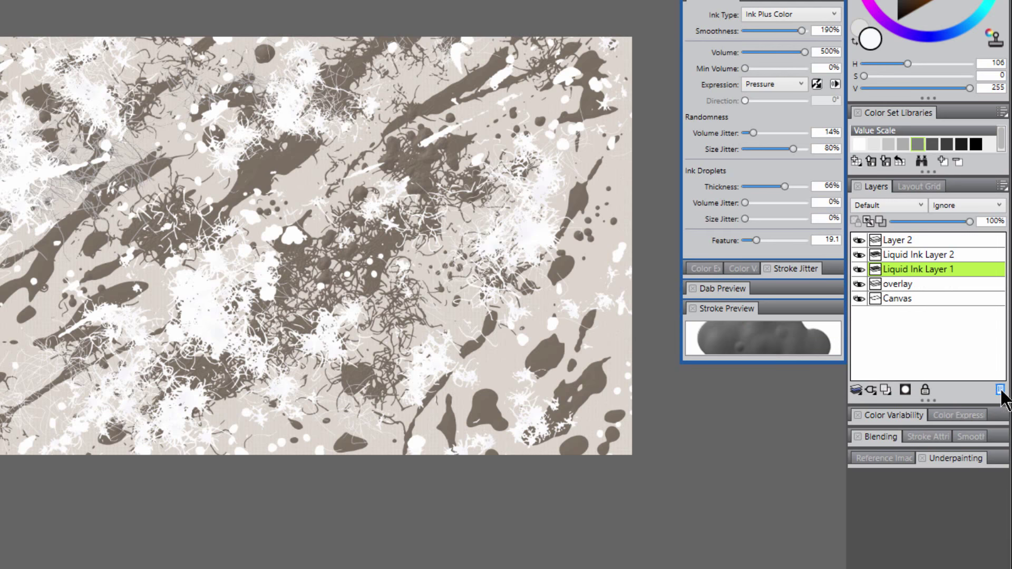
pyautogui.click(904, 242)
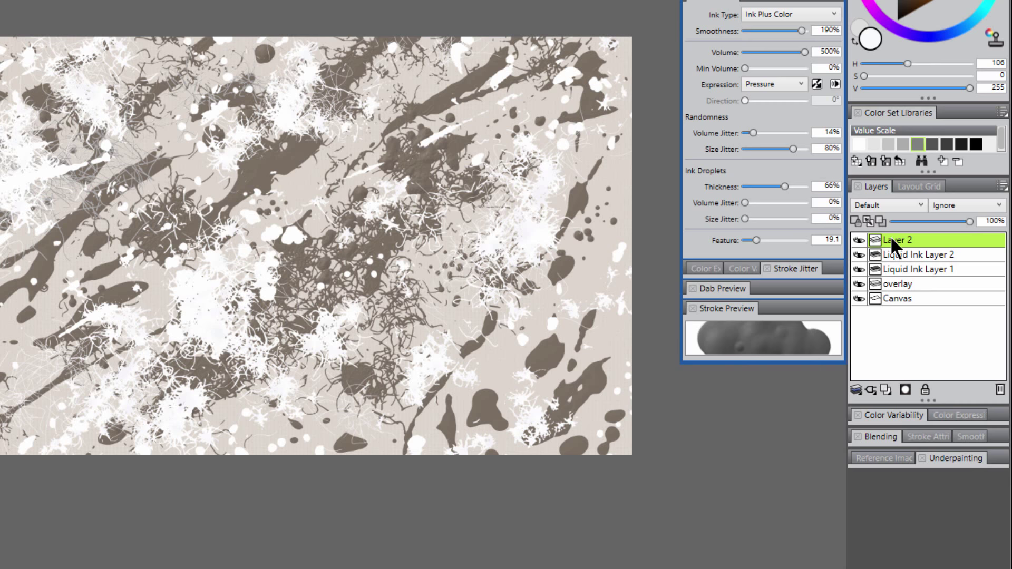
# Hide and reshow Liquid Ink Layer 2 to examine which splatters it holds.
pyautogui.click(899, 255)
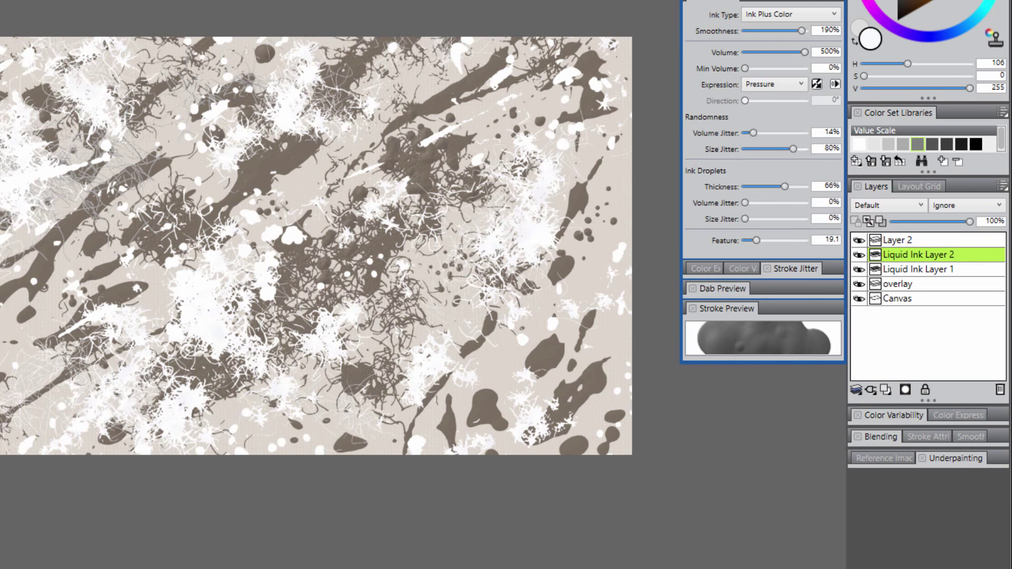
pyautogui.click(859, 254)
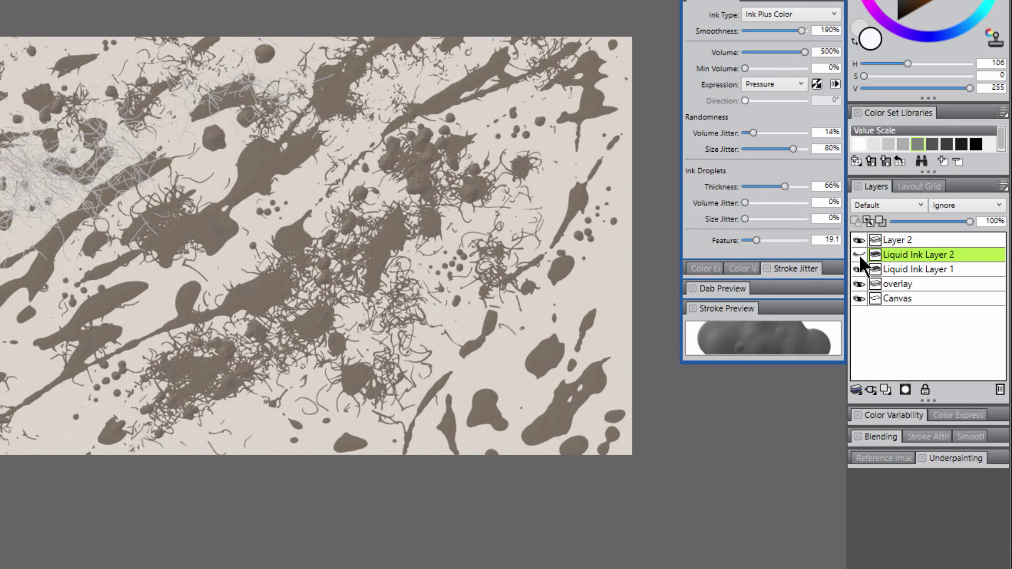
pyautogui.click(858, 254)
pyautogui.click(859, 254)
pyautogui.click(859, 254)
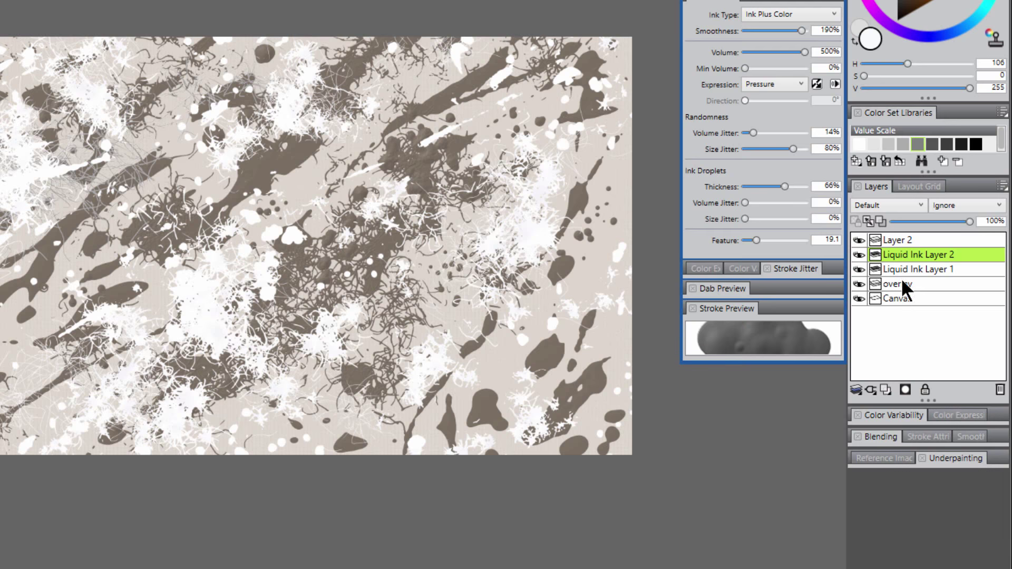
# With Layer 2 active, set the colour to black and dab a spiky ink splat on the canvas's upper-left white area.
pyautogui.click(905, 240)
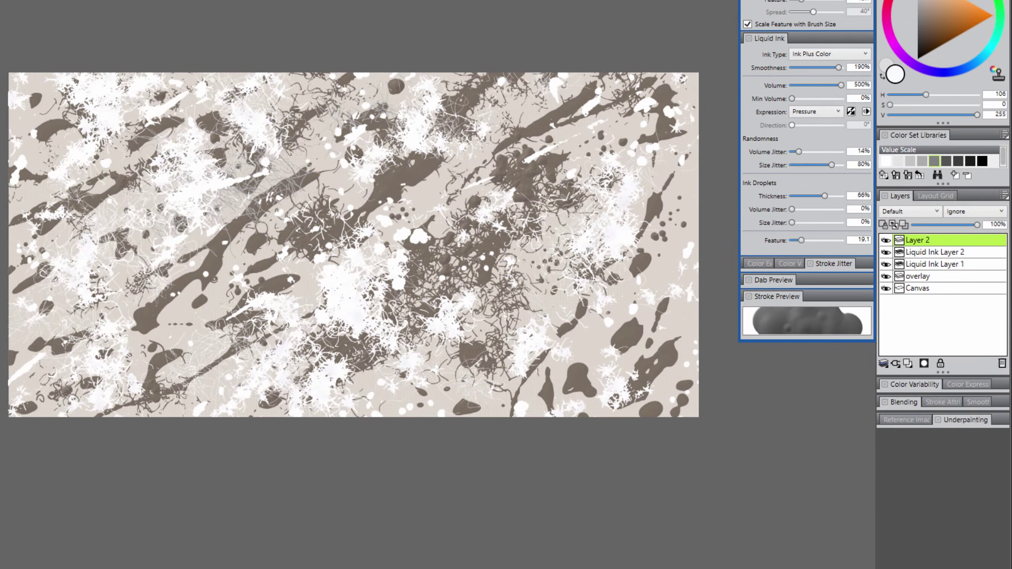
pyautogui.click(888, 115)
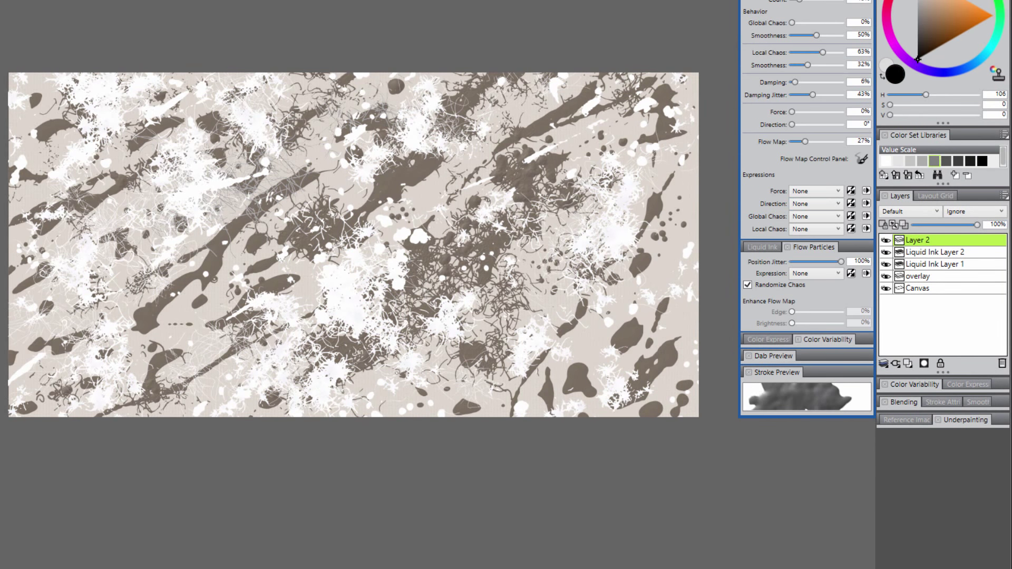
pyautogui.click(158, 152)
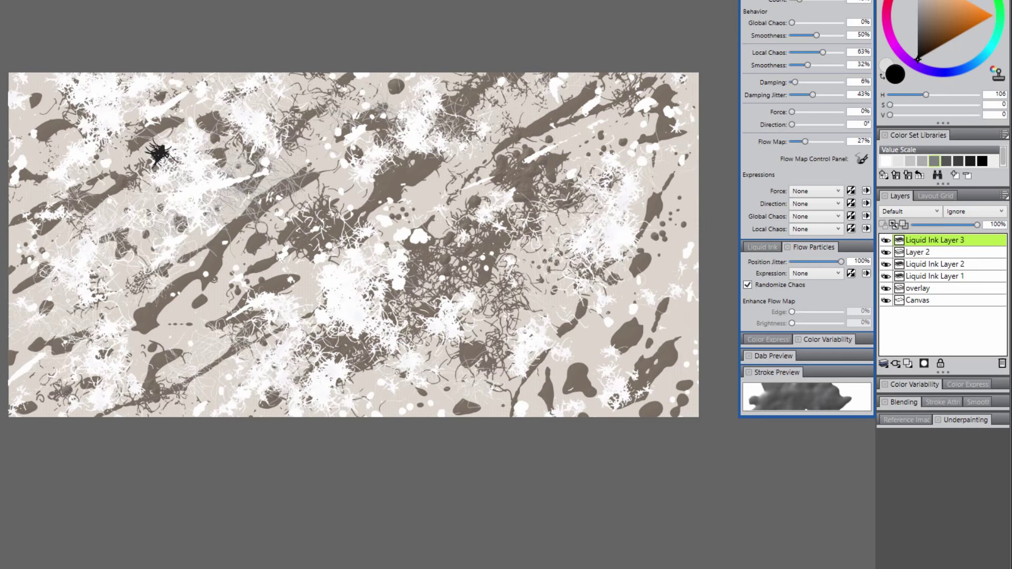
pyautogui.click(168, 158)
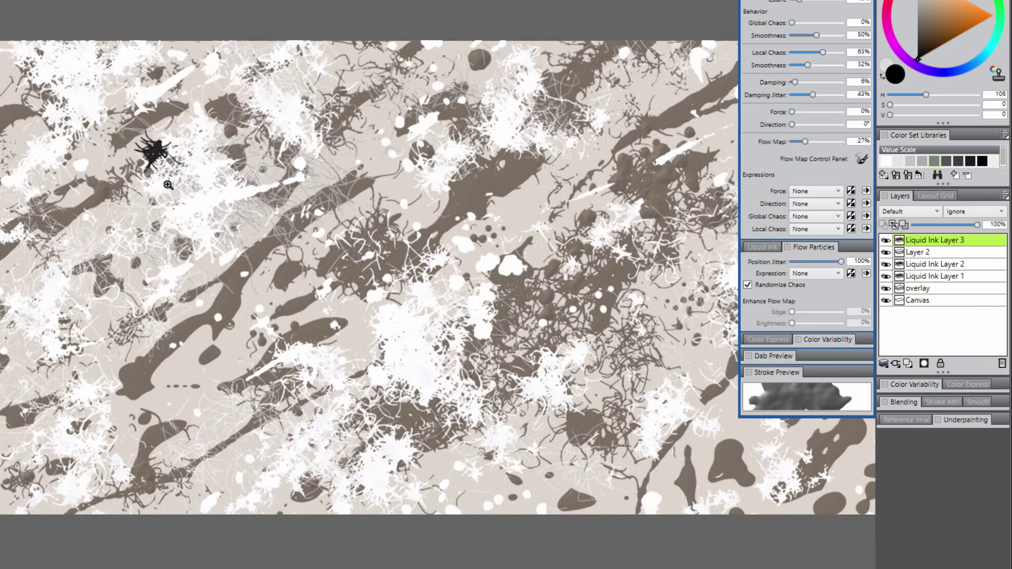
# Spread black spiky ink splatters over the canvas's upper-left white area and into its top-left corner.
pyautogui.click(168, 184)
pyautogui.moveTo(170, 189); pyautogui.dragTo(298, 232)
pyautogui.click(277, 148)
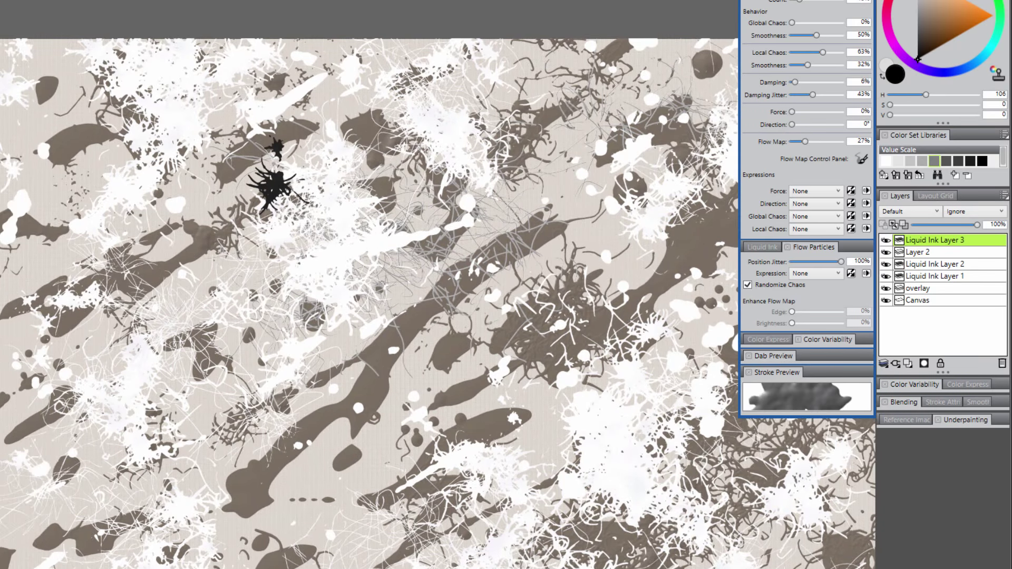
pyautogui.click(266, 150)
pyautogui.moveTo(273, 187); pyautogui.dragTo(285, 244)
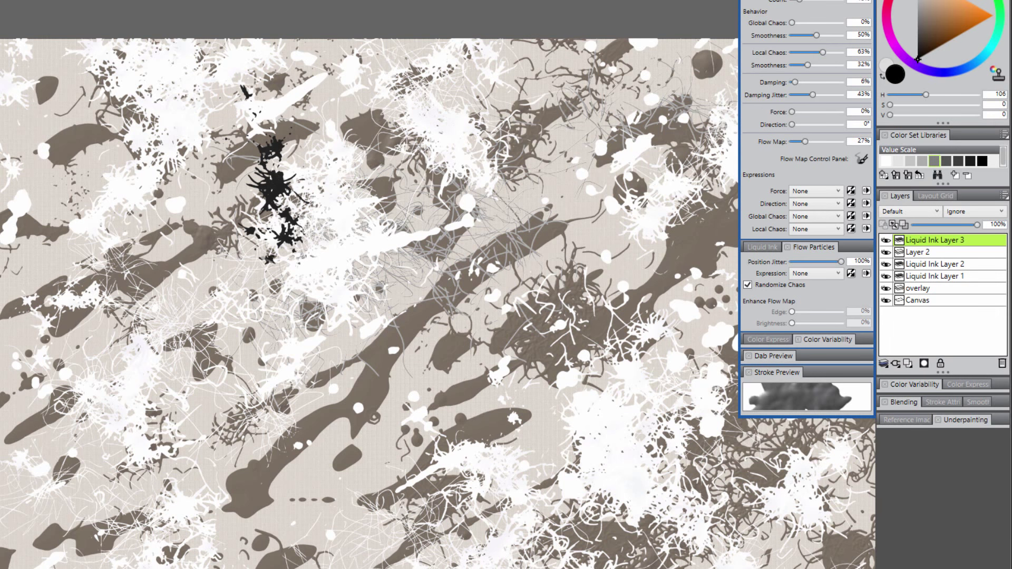
pyautogui.moveTo(284, 245); pyautogui.dragTo(268, 260)
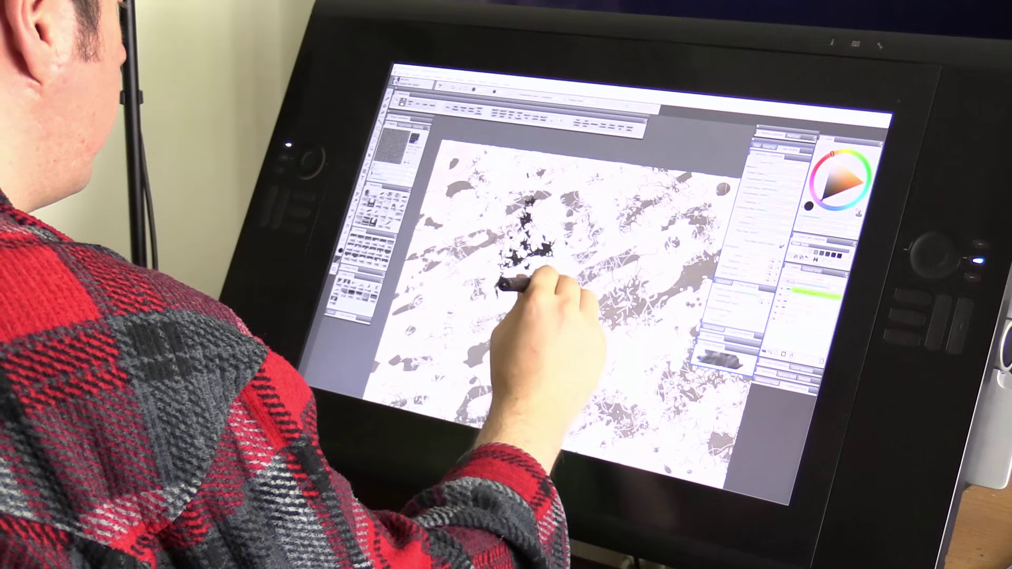
pyautogui.moveTo(499, 285); pyautogui.dragTo(482, 299)
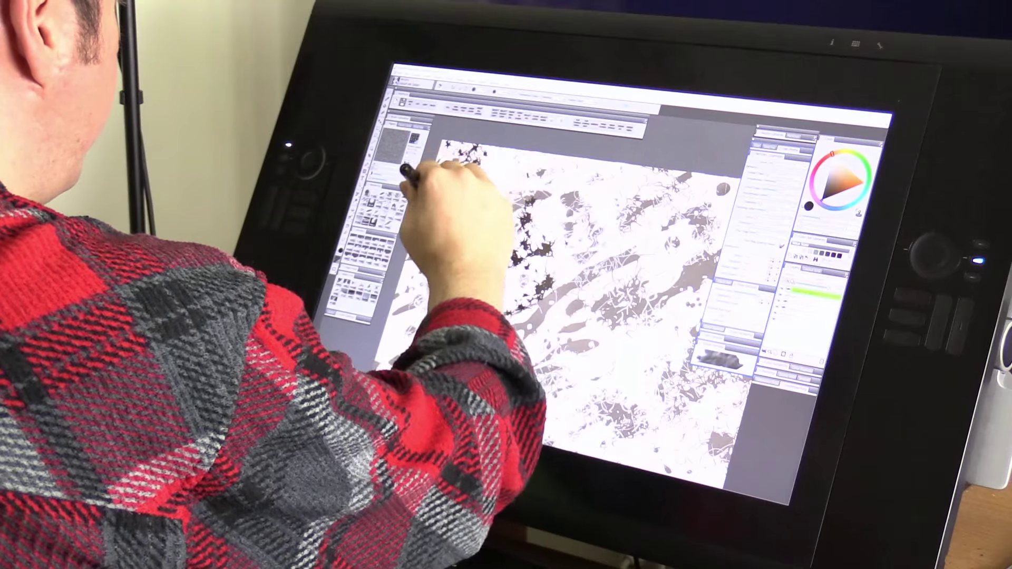
pyautogui.moveTo(404, 168)
pyautogui.mouseDown()
pyautogui.moveTo(429, 154)
pyautogui.moveTo(402, 195)
pyautogui.moveTo(444, 193)
pyautogui.moveTo(458, 166)
pyautogui.mouseUp()
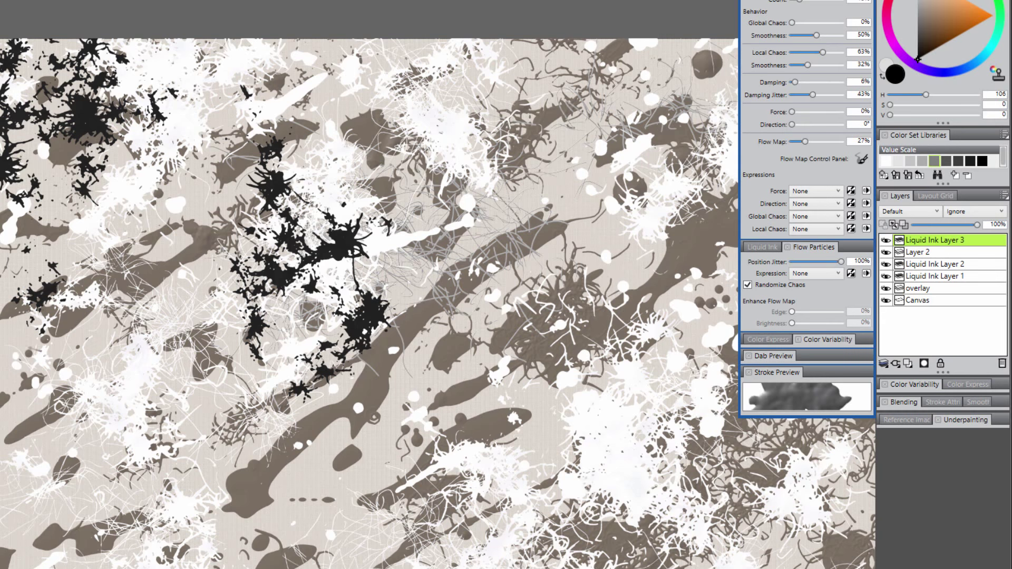
# Paint a cluster of black ink splatters over the white patch in the canvas's lower middle.
pyautogui.moveTo(437, 497); pyautogui.dragTo(216, 341)
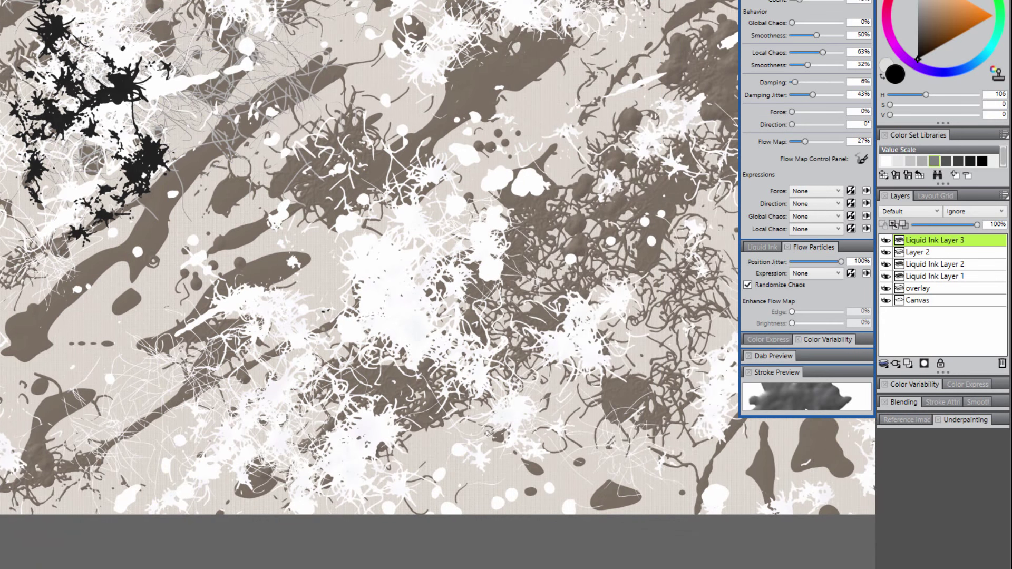
pyautogui.moveTo(290, 363)
pyautogui.mouseDown()
pyautogui.moveTo(338, 316)
pyautogui.moveTo(305, 364)
pyautogui.moveTo(353, 337)
pyautogui.moveTo(285, 392)
pyautogui.moveTo(332, 372)
pyautogui.moveTo(297, 345)
pyautogui.moveTo(279, 390)
pyautogui.mouseUp()
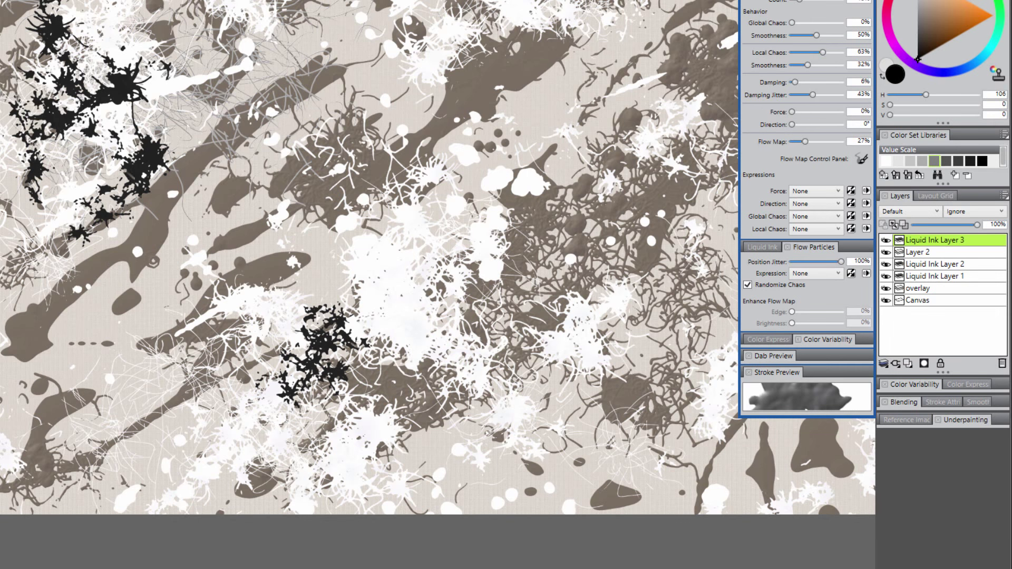
pyautogui.moveTo(350, 327)
pyautogui.mouseDown()
pyautogui.moveTo(363, 366)
pyautogui.moveTo(326, 403)
pyautogui.moveTo(338, 348)
pyautogui.moveTo(325, 300)
pyautogui.mouseUp()
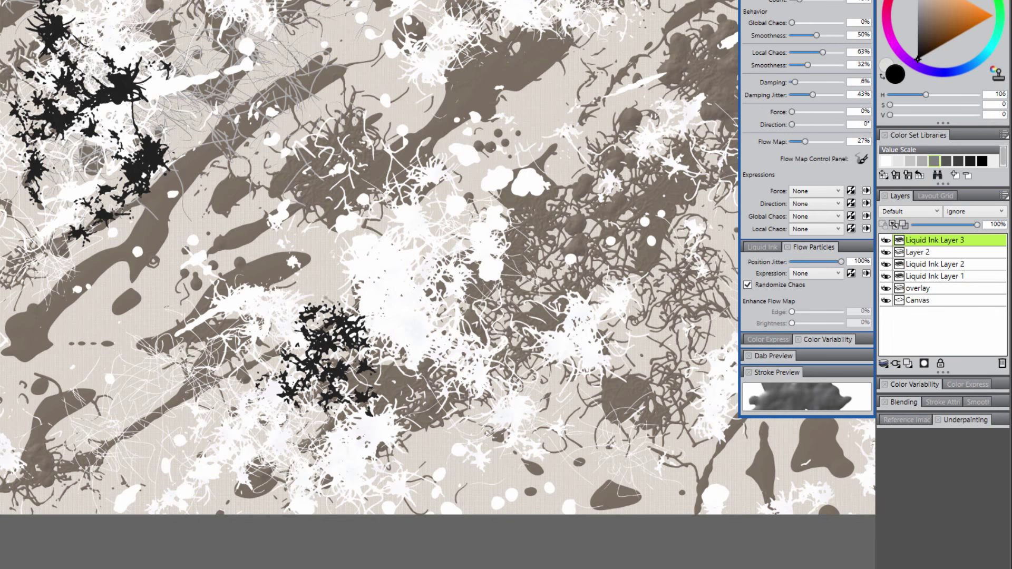
pyautogui.moveTo(372, 264)
pyautogui.mouseDown()
pyautogui.moveTo(401, 287)
pyautogui.moveTo(501, 242)
pyautogui.mouseUp()
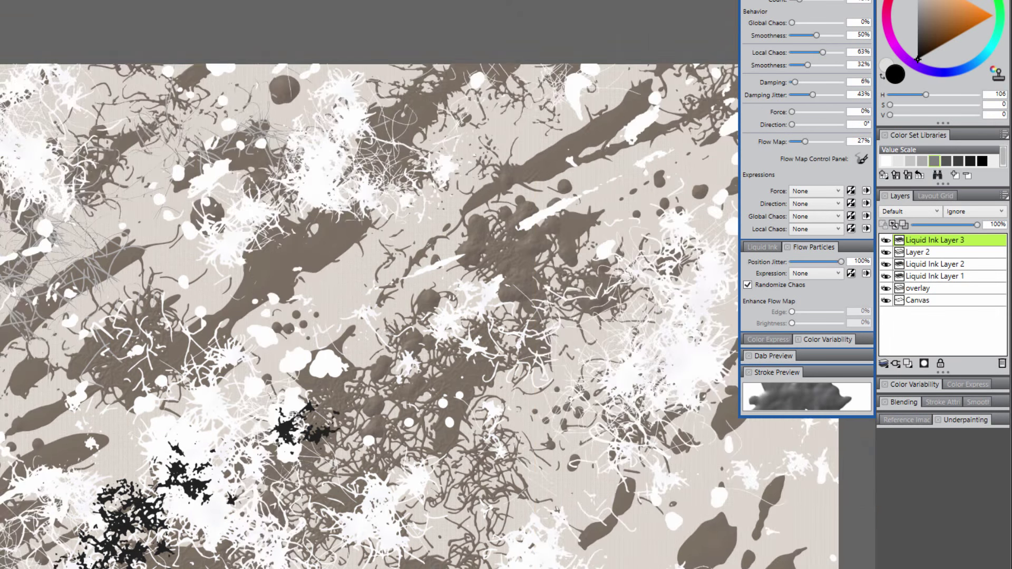
# Scatter black ink splatters over the brown cluster right of the canvas's centre and along its upper edge.
pyautogui.moveTo(408, 245)
pyautogui.mouseDown()
pyautogui.moveTo(421, 290)
pyautogui.moveTo(409, 327)
pyautogui.moveTo(376, 359)
pyautogui.mouseUp()
pyautogui.moveTo(632, 83); pyautogui.dragTo(592, 78)
pyautogui.moveTo(228, 102)
pyautogui.mouseDown()
pyautogui.moveTo(248, 87)
pyautogui.moveTo(230, 128)
pyautogui.moveTo(243, 105)
pyautogui.moveTo(271, 148)
pyautogui.mouseUp()
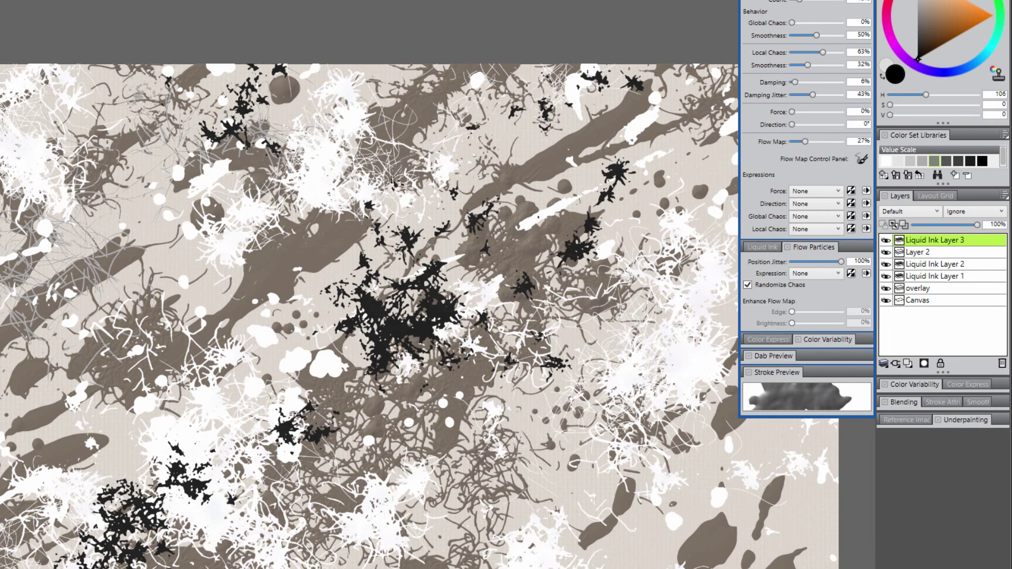
# Build up a dense black splat over the thin grey web in the upper middle and scatter smaller splats around it.
pyautogui.moveTo(141, 95); pyautogui.dragTo(97, 105)
pyautogui.click(99, 206)
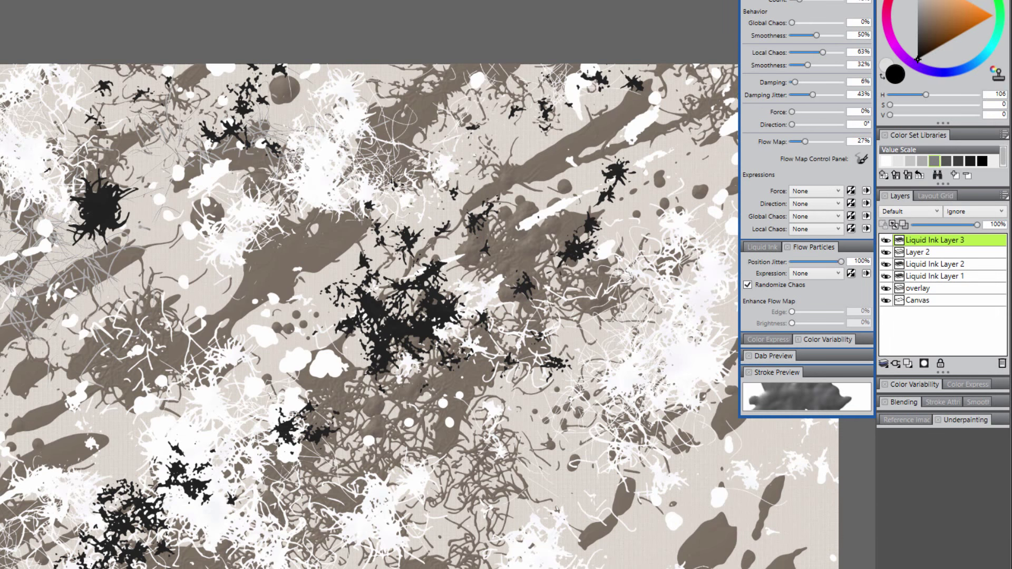
pyautogui.moveTo(108, 211)
pyautogui.mouseDown()
pyautogui.moveTo(137, 208)
pyautogui.moveTo(179, 161)
pyautogui.moveTo(124, 264)
pyautogui.moveTo(50, 226)
pyautogui.moveTo(87, 166)
pyautogui.moveTo(37, 153)
pyautogui.mouseUp()
pyautogui.moveTo(142, 313)
pyautogui.mouseDown()
pyautogui.moveTo(153, 329)
pyautogui.moveTo(131, 356)
pyautogui.moveTo(150, 379)
pyautogui.moveTo(224, 348)
pyautogui.moveTo(301, 288)
pyautogui.mouseUp()
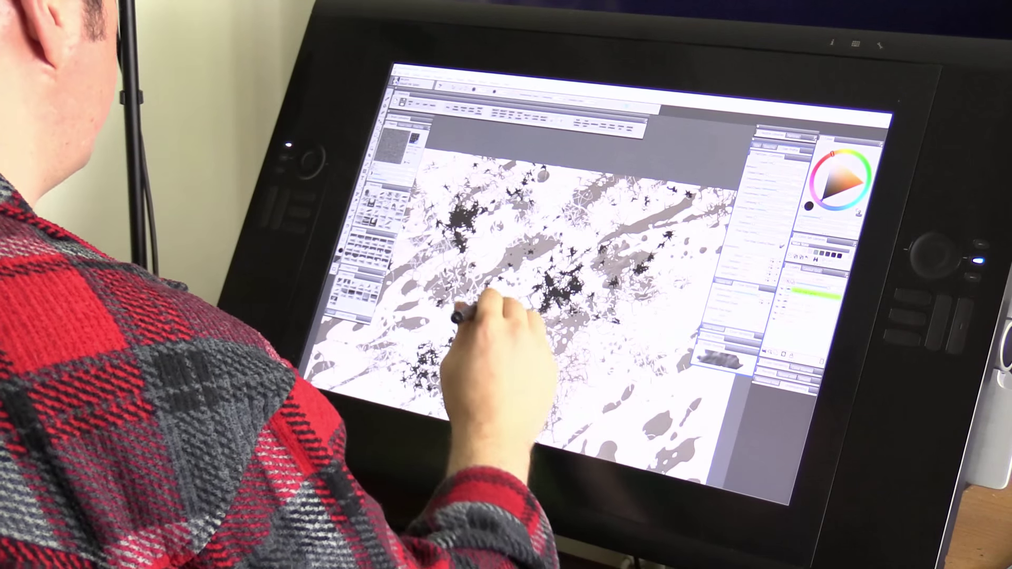
pyautogui.moveTo(482, 290); pyautogui.dragTo(572, 332)
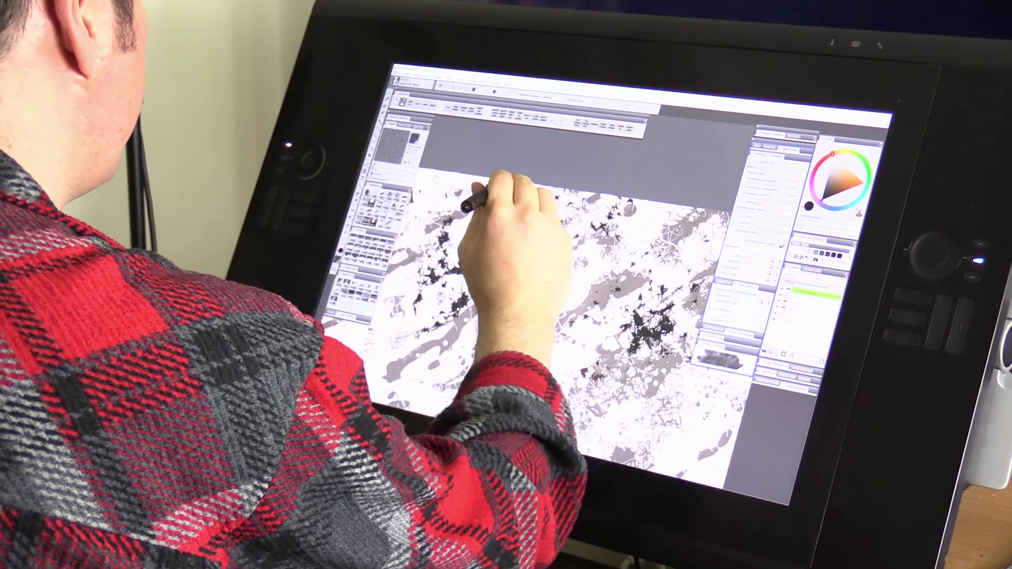
pyautogui.moveTo(487, 198); pyautogui.dragTo(500, 185)
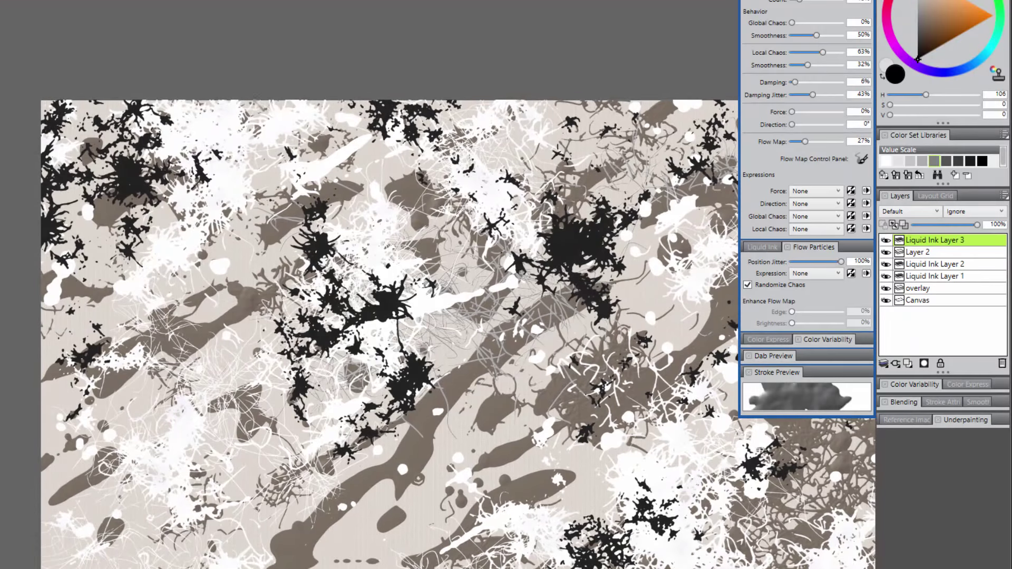
# Scatter black ink splatters over the brown web right of centre, the lower-right blobs and the white cluster near the right edge.
pyautogui.moveTo(433, 417); pyautogui.dragTo(202, 365)
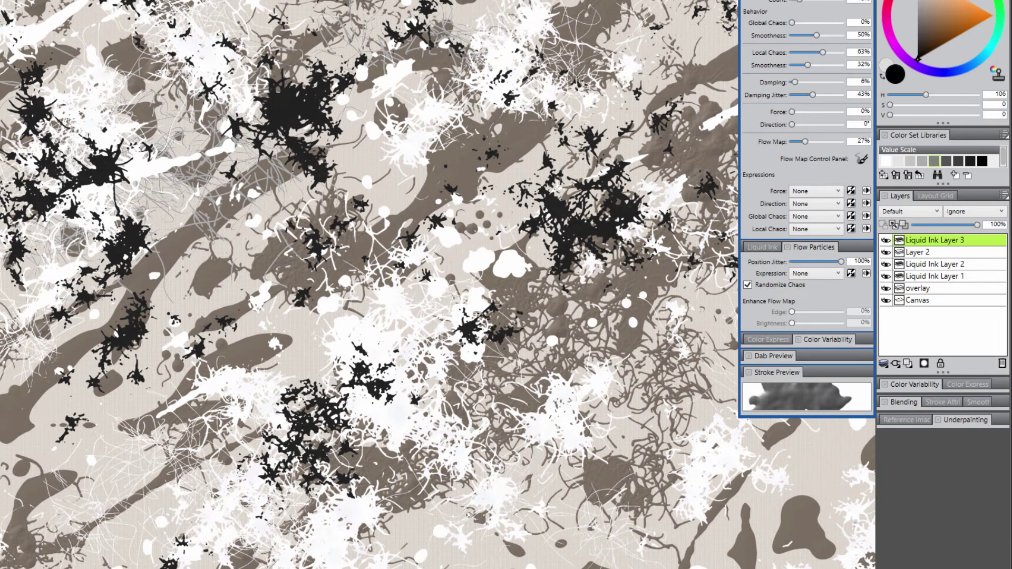
pyautogui.moveTo(521, 471); pyautogui.dragTo(383, 451)
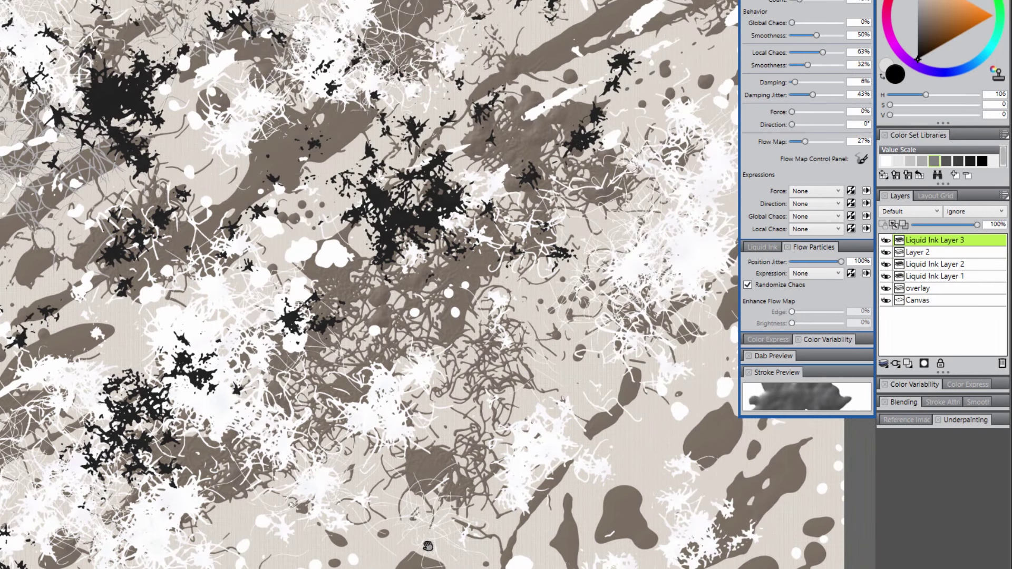
pyautogui.moveTo(427, 545); pyautogui.dragTo(309, 527)
pyautogui.moveTo(373, 346)
pyautogui.mouseDown()
pyautogui.moveTo(369, 364)
pyautogui.moveTo(369, 329)
pyautogui.moveTo(334, 362)
pyautogui.mouseUp()
pyautogui.moveTo(371, 313); pyautogui.dragTo(308, 330)
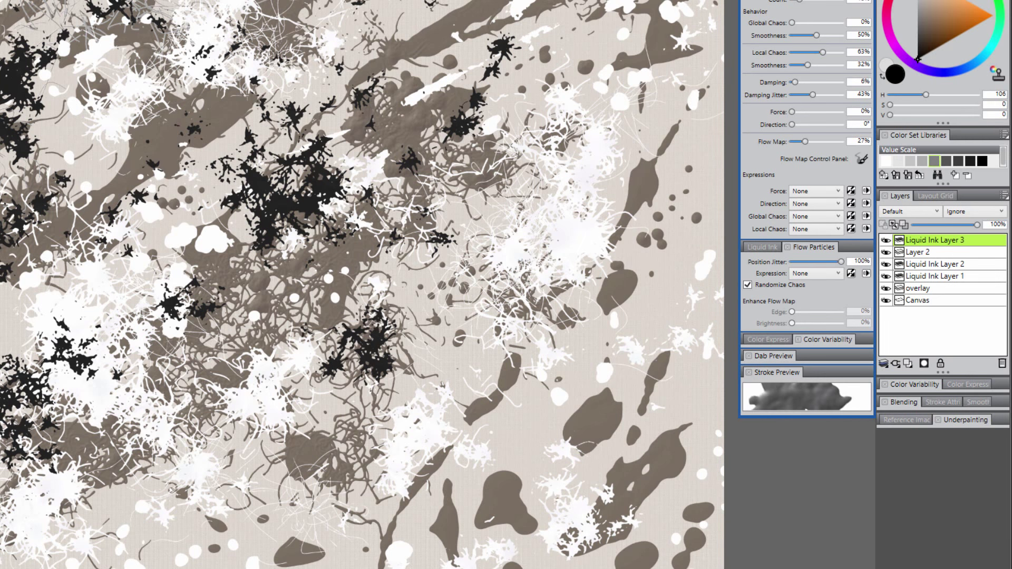
pyautogui.moveTo(375, 380); pyautogui.dragTo(389, 394)
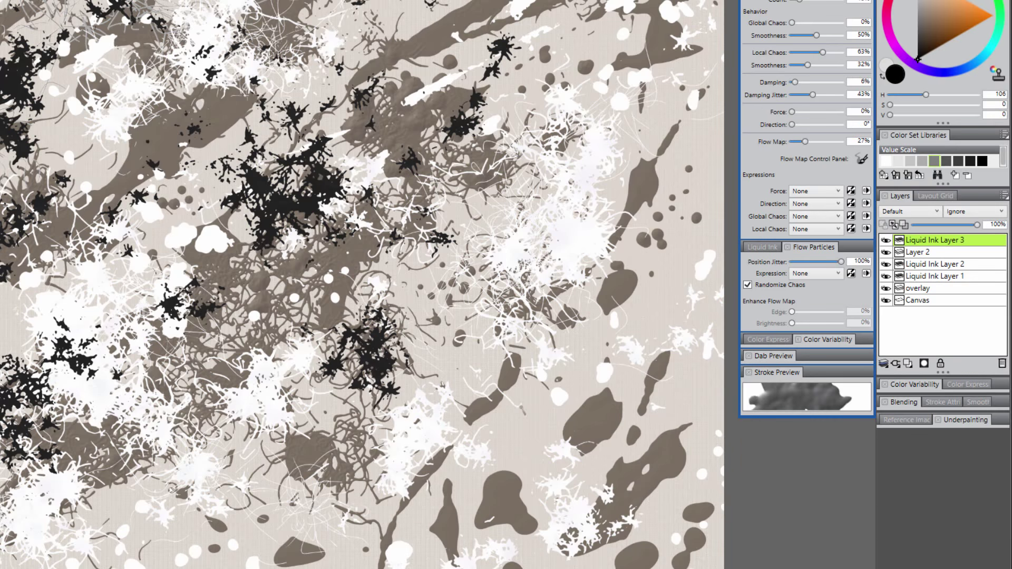
pyautogui.moveTo(522, 409)
pyautogui.mouseDown()
pyautogui.moveTo(530, 400)
pyautogui.moveTo(489, 424)
pyautogui.mouseUp()
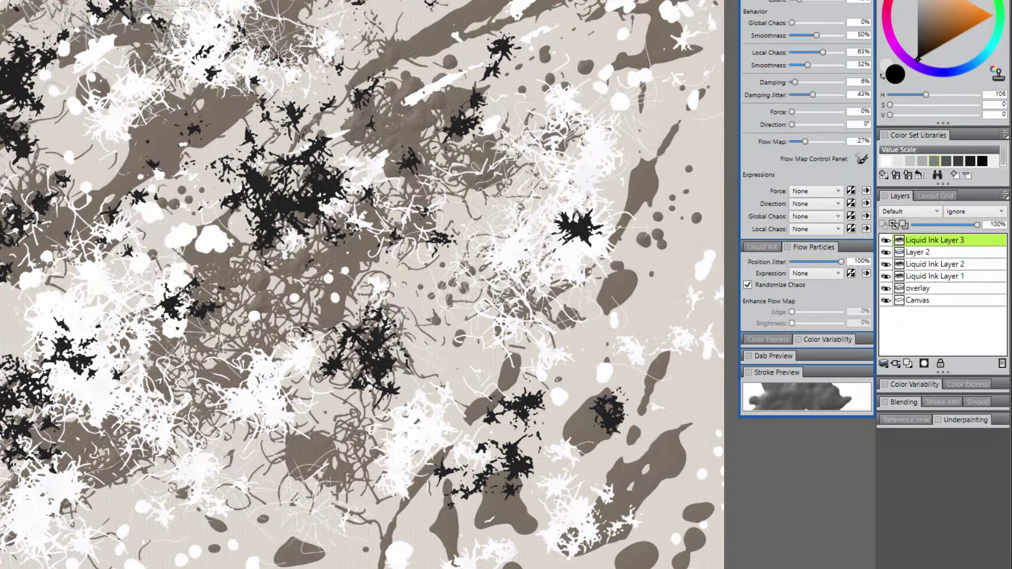
pyautogui.moveTo(553, 245)
pyautogui.mouseDown()
pyautogui.moveTo(585, 232)
pyautogui.moveTo(591, 200)
pyautogui.mouseUp()
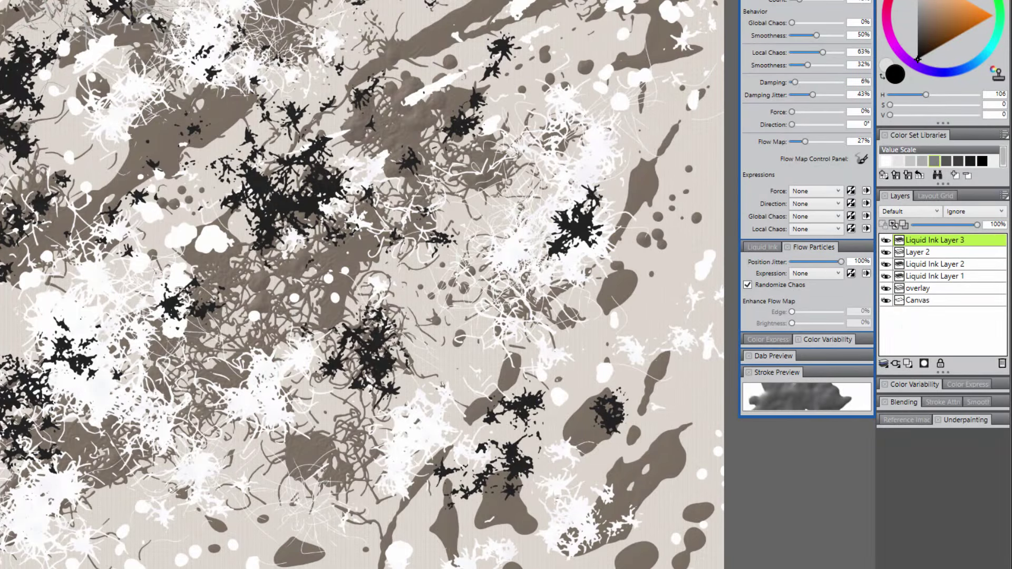
# Scatter black ink splatters from the canvas's centre down to its lower edge and beside the white cluster near the right edge.
pyautogui.moveTo(532, 245); pyautogui.dragTo(514, 256)
pyautogui.moveTo(295, 369); pyautogui.dragTo(189, 558)
pyautogui.moveTo(369, 211); pyautogui.dragTo(285, 379)
pyautogui.moveTo(627, 114)
pyautogui.mouseDown()
pyautogui.moveTo(606, 177)
pyautogui.moveTo(553, 213)
pyautogui.mouseUp()
# Dot round black ink droplets around the splatters in the canvas's right half and lower middle.
pyautogui.click(762, 247)
pyautogui.moveTo(442, 145)
pyautogui.mouseDown()
pyautogui.moveTo(437, 240)
pyautogui.moveTo(532, 358)
pyautogui.mouseUp()
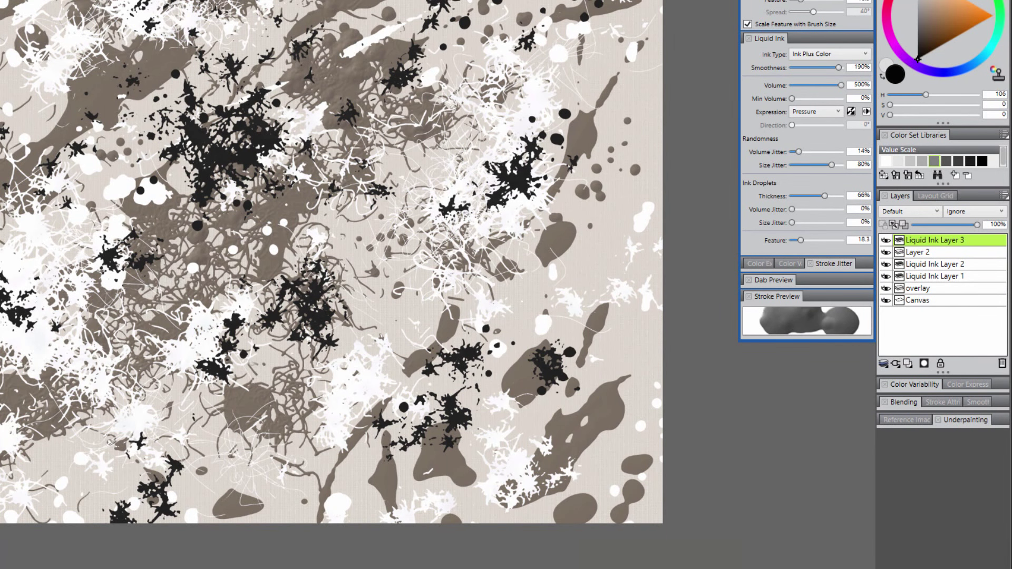
pyautogui.moveTo(240, 401); pyautogui.dragTo(398, 354)
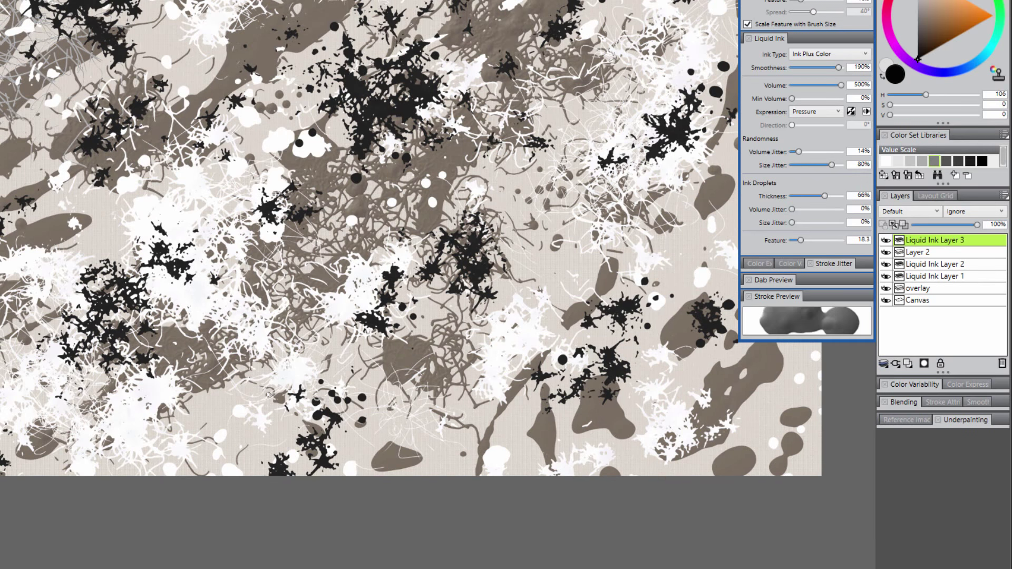
pyautogui.click(297, 427)
pyautogui.moveTo(237, 411); pyautogui.dragTo(385, 467)
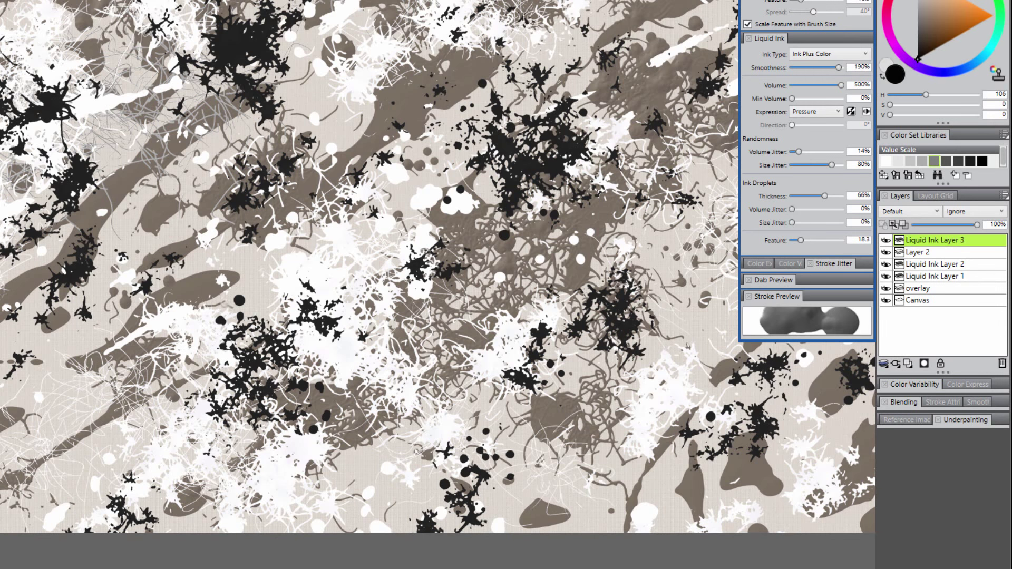
# Add round black ink droplets across the canvas's left half, reducing the brush size for the smaller dots.
pyautogui.moveTo(159, 307); pyautogui.dragTo(368, 352)
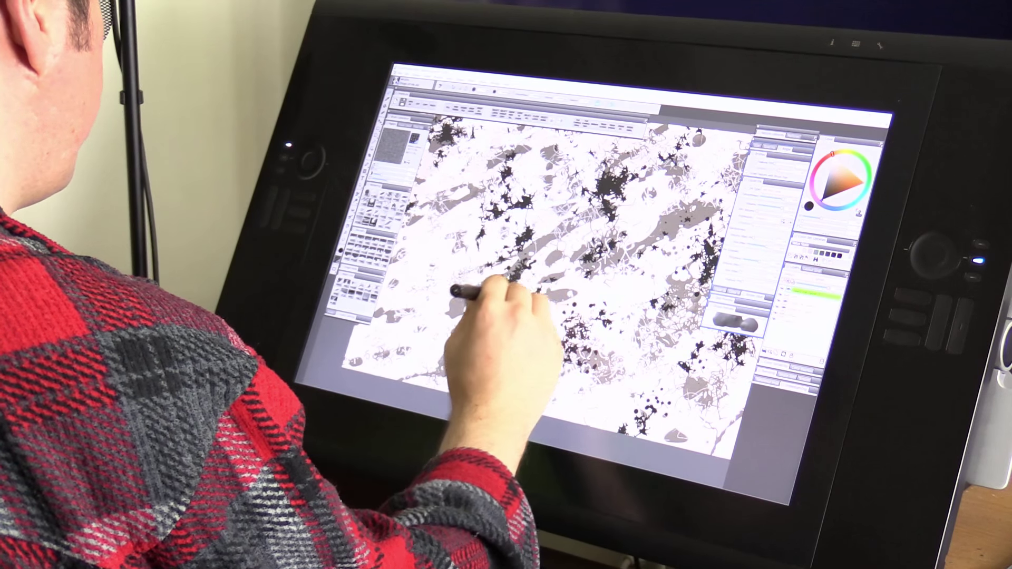
pyautogui.moveTo(498, 311)
pyautogui.mouseDown()
pyautogui.moveTo(505, 330)
pyautogui.moveTo(540, 342)
pyautogui.mouseUp()
pyautogui.moveTo(438, 363); pyautogui.dragTo(461, 340)
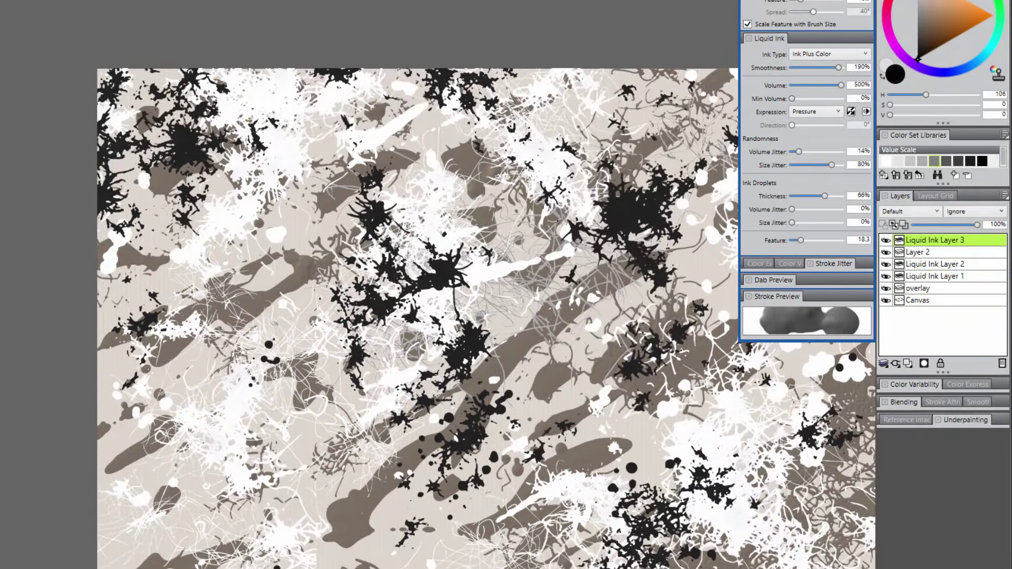
pyautogui.press('[')
pyautogui.moveTo(268, 228); pyautogui.dragTo(283, 238)
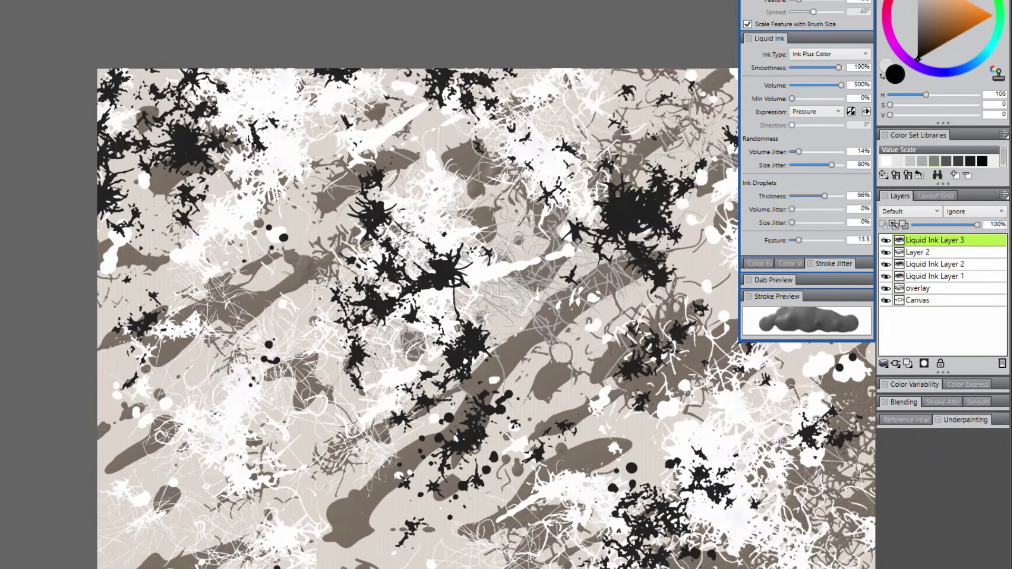
pyautogui.moveTo(421, 412); pyautogui.dragTo(289, 354)
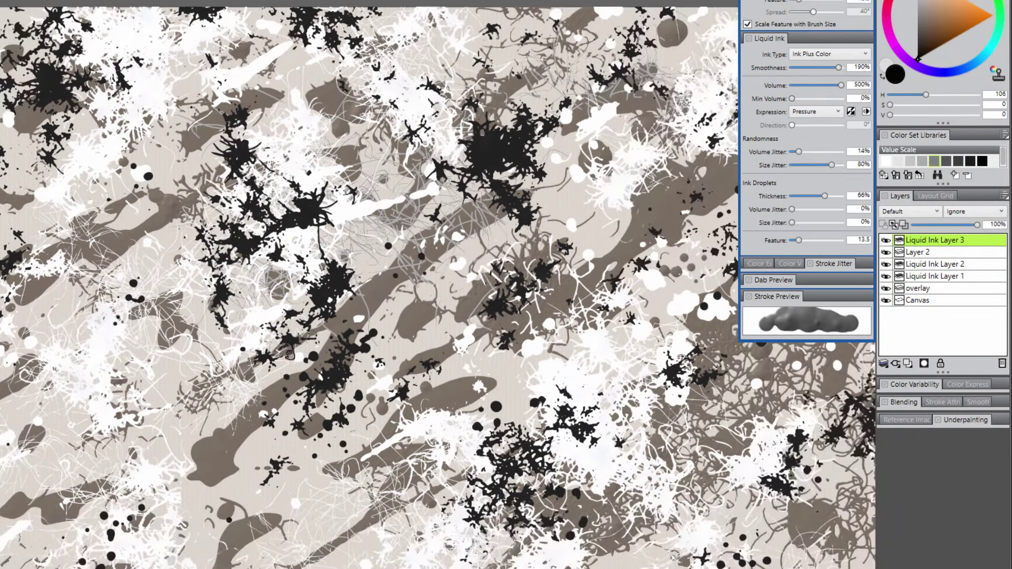
# Paint long, thin diagonal black ink streaks and flecks across the upper left, centre and lower middle of the canvas.
pyautogui.keyDown('ctrl'); pyautogui.keyDown('alt'); pyautogui.click(178, 270); pyautogui.keyUp('alt'); pyautogui.keyUp('ctrl')
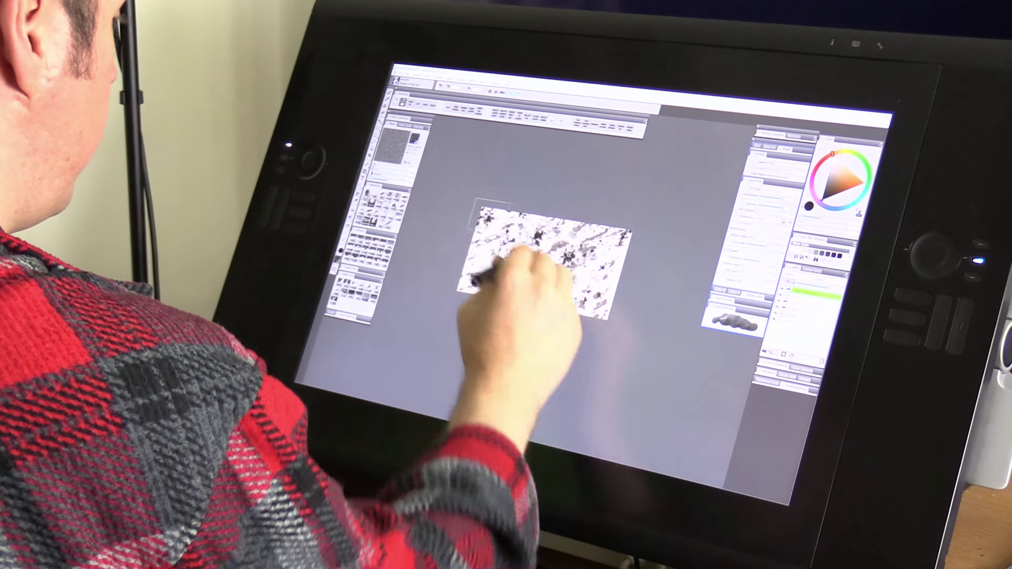
pyautogui.moveTo(504, 251); pyautogui.dragTo(641, 338)
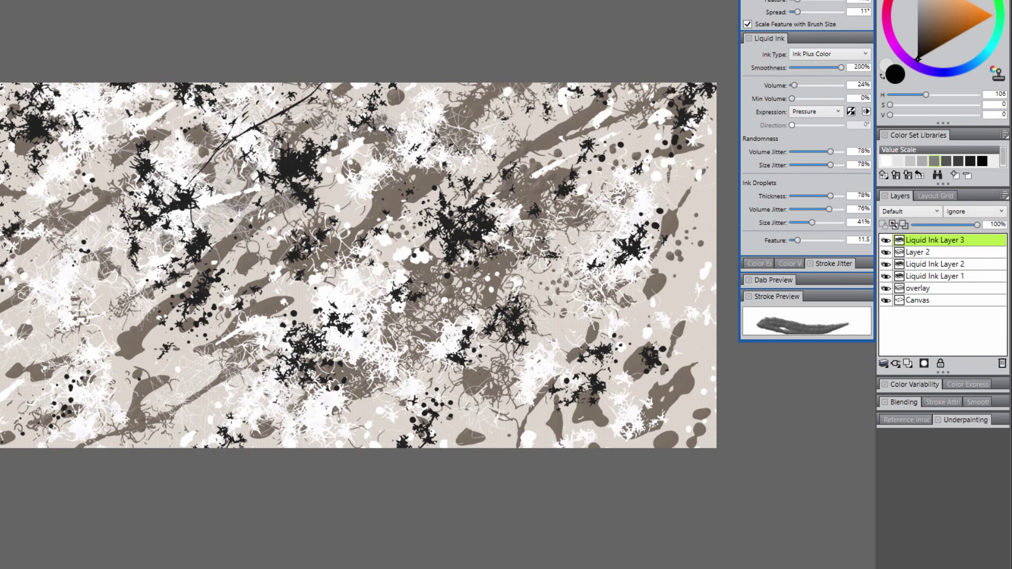
pyautogui.moveTo(229, 134); pyautogui.dragTo(139, 234)
pyautogui.moveTo(376, 101); pyautogui.dragTo(324, 160)
pyautogui.moveTo(248, 209); pyautogui.dragTo(206, 235)
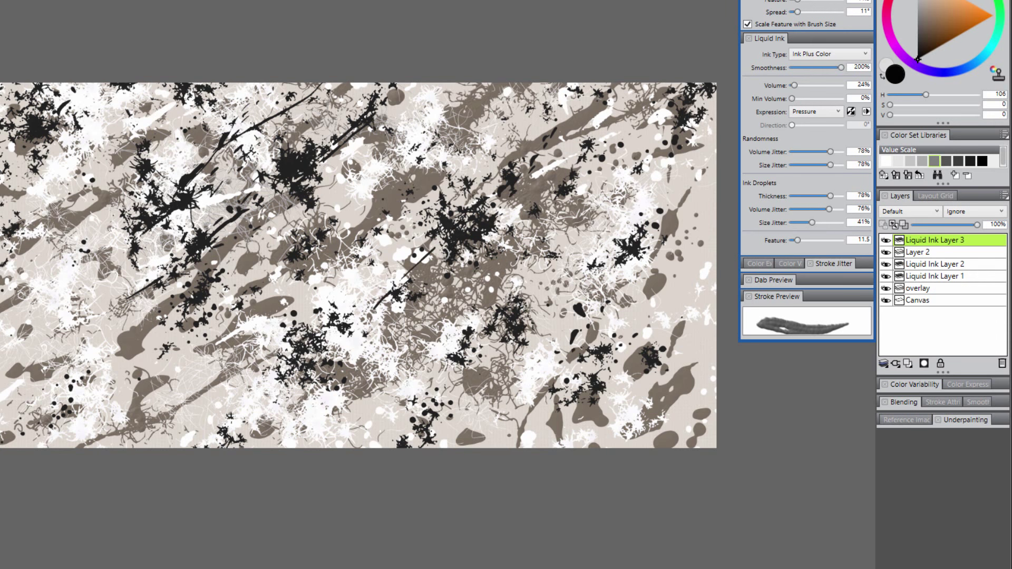
pyautogui.moveTo(350, 329); pyautogui.dragTo(217, 427)
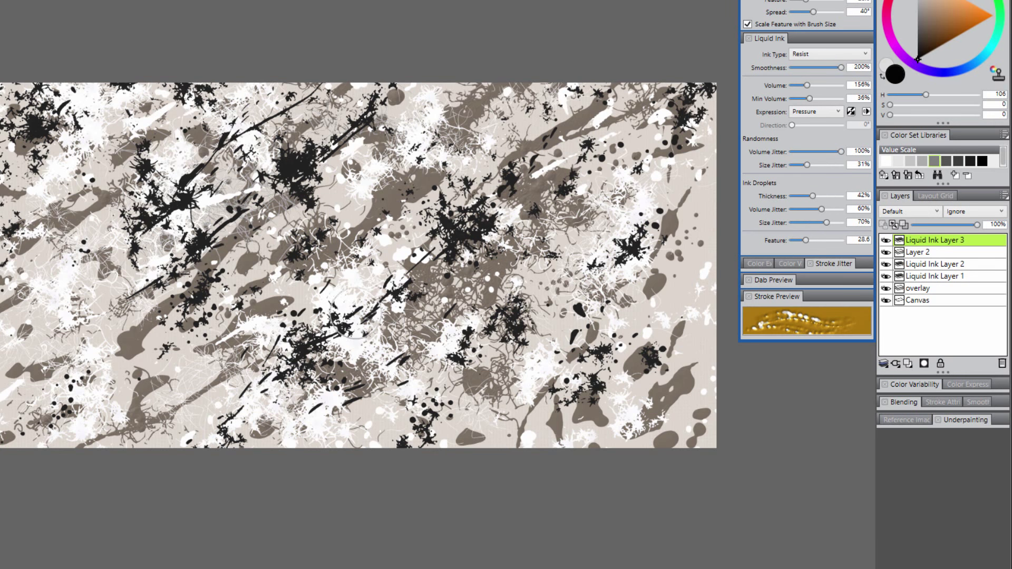
# Break up the heavy black streaks in the lower middle and upper left with Resist liquid ink strokes.
pyautogui.moveTo(355, 310); pyautogui.dragTo(287, 364)
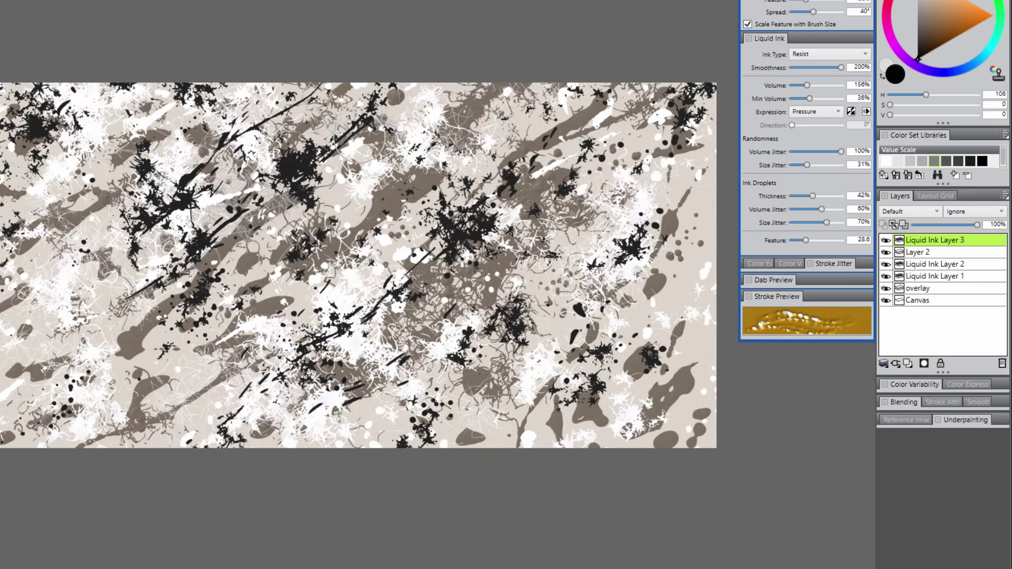
pyautogui.moveTo(210, 160); pyautogui.dragTo(176, 193)
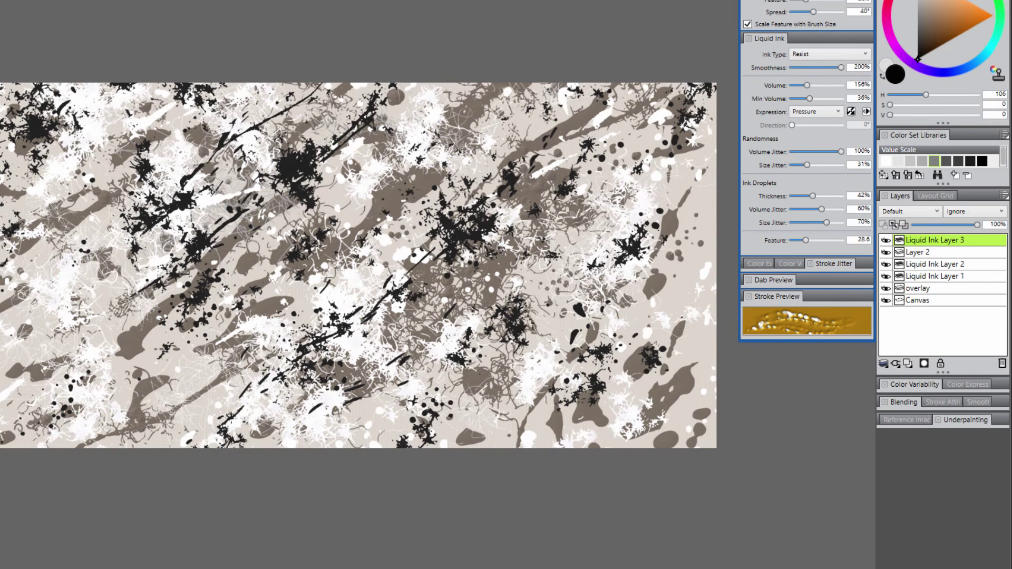
pyautogui.click(293, 250)
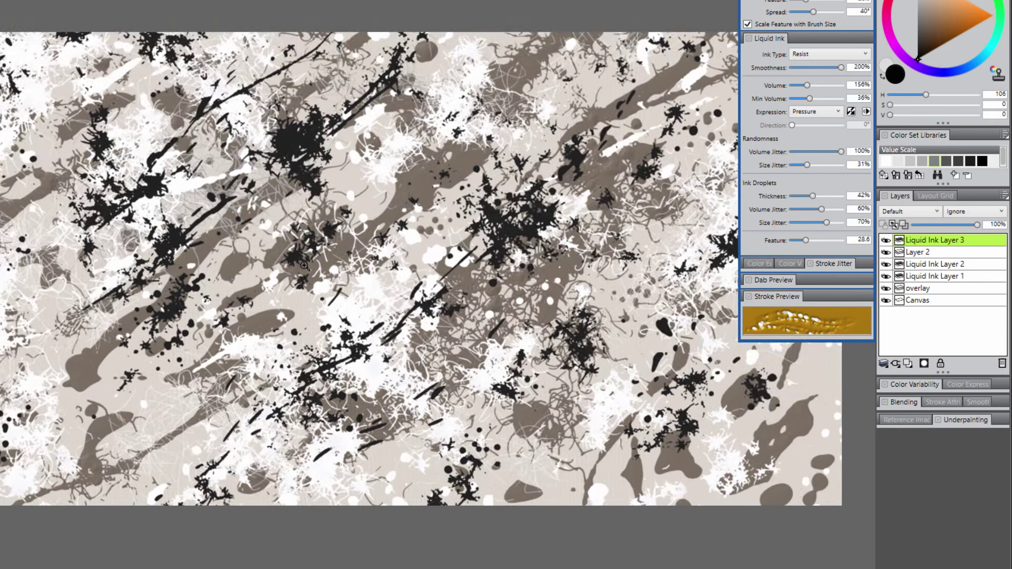
pyautogui.click(293, 250)
pyautogui.press('Tab')
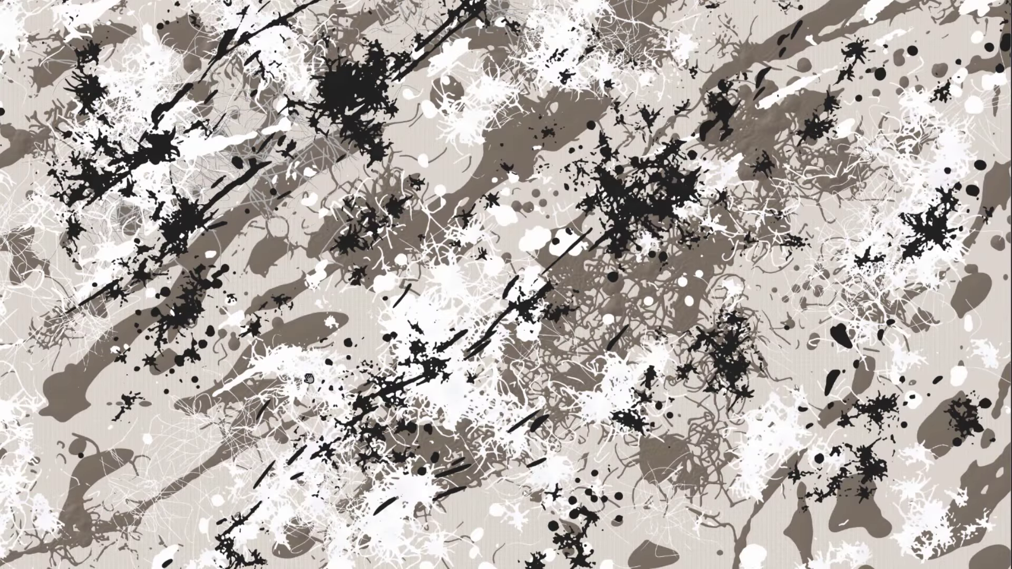
pyautogui.moveTo(309, 378); pyautogui.dragTo(371, 372)
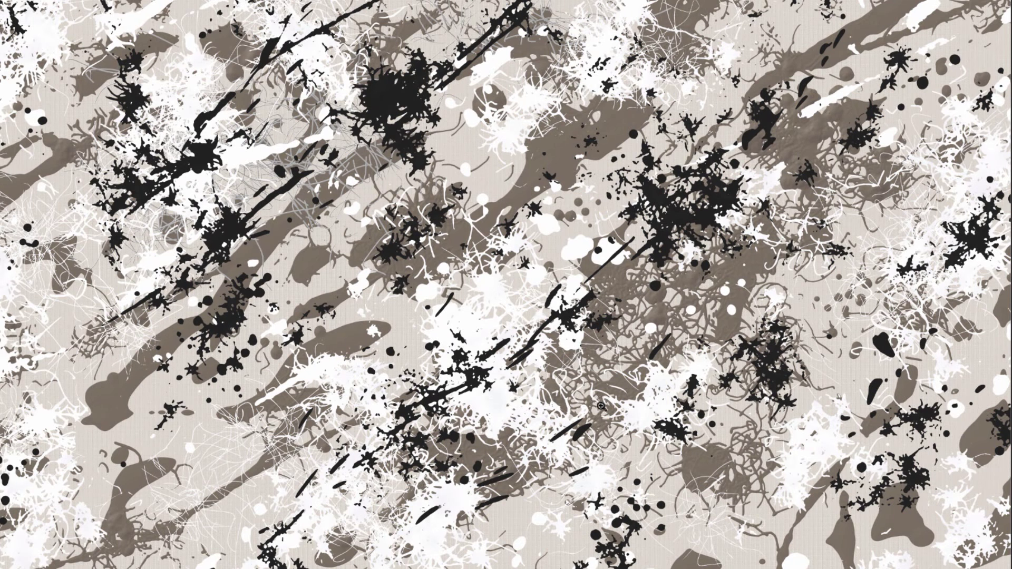
pyautogui.keyDown('alt'); pyautogui.click(582, 397); pyautogui.keyUp('alt')
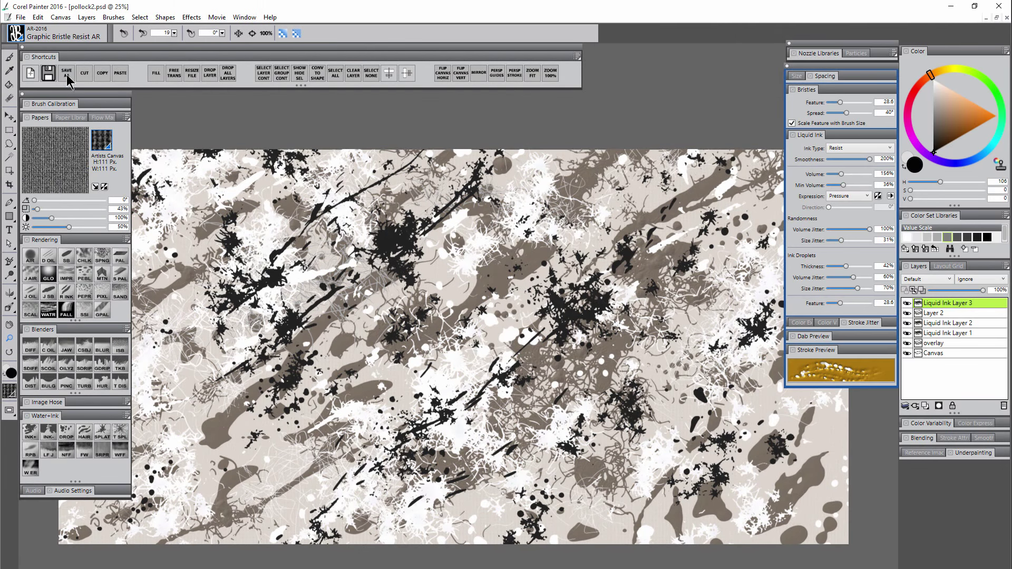
# Save the painting as a new Photoshop file named pollock3.
pyautogui.click(68, 76)
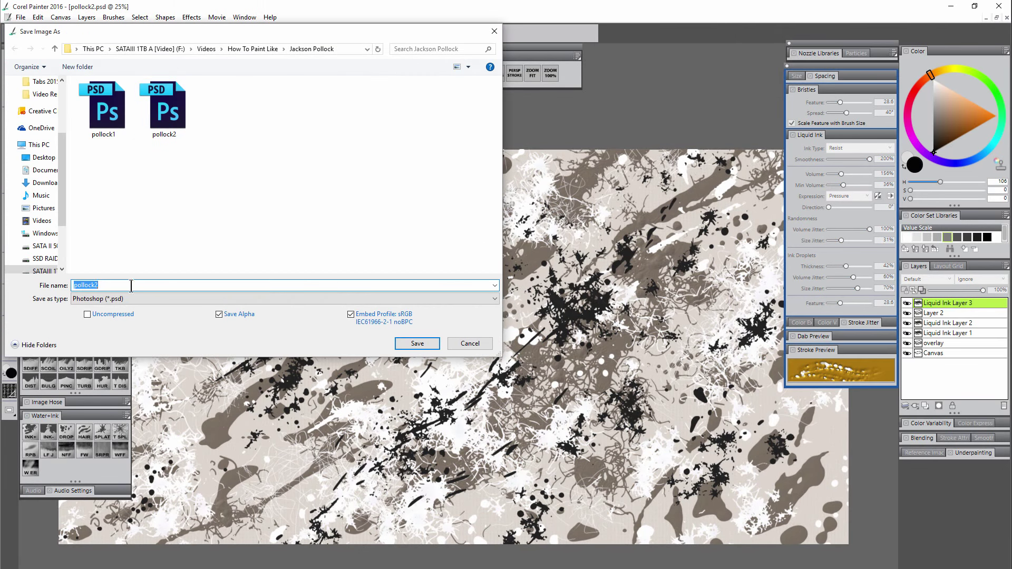
pyautogui.press('BackSpace')
pyautogui.write('3')
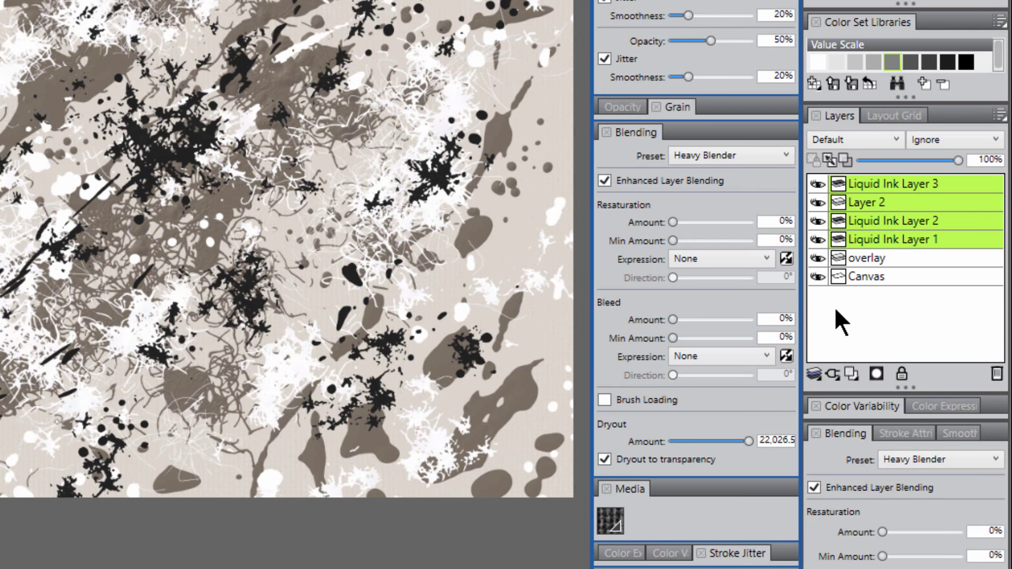
# Merge the three liquid ink layers and Layer 2 into one layer and rename it paint.
pyautogui.hotkey('ctrl', 'e')
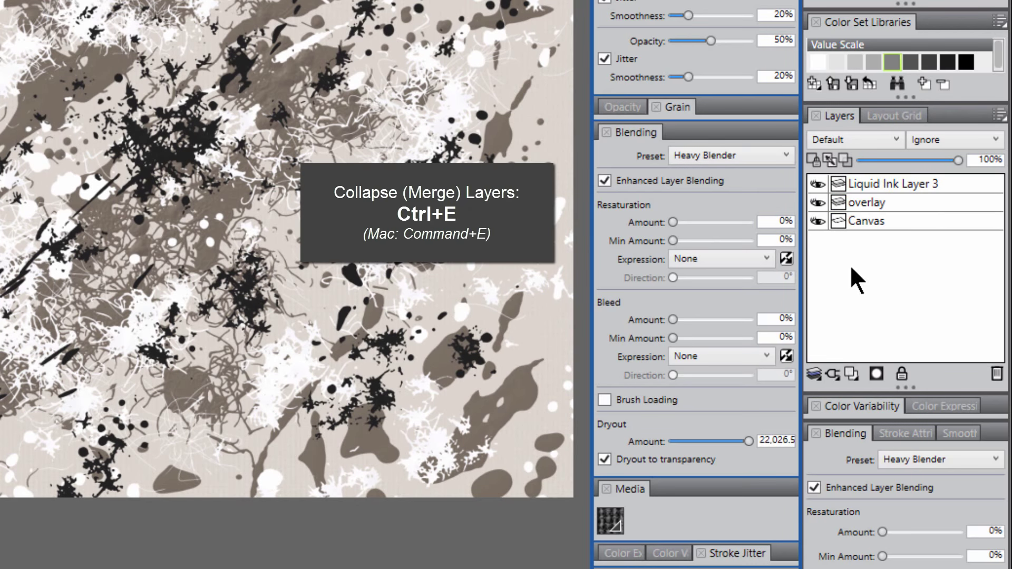
pyautogui.doubleClick(873, 183)
pyautogui.write('paint')
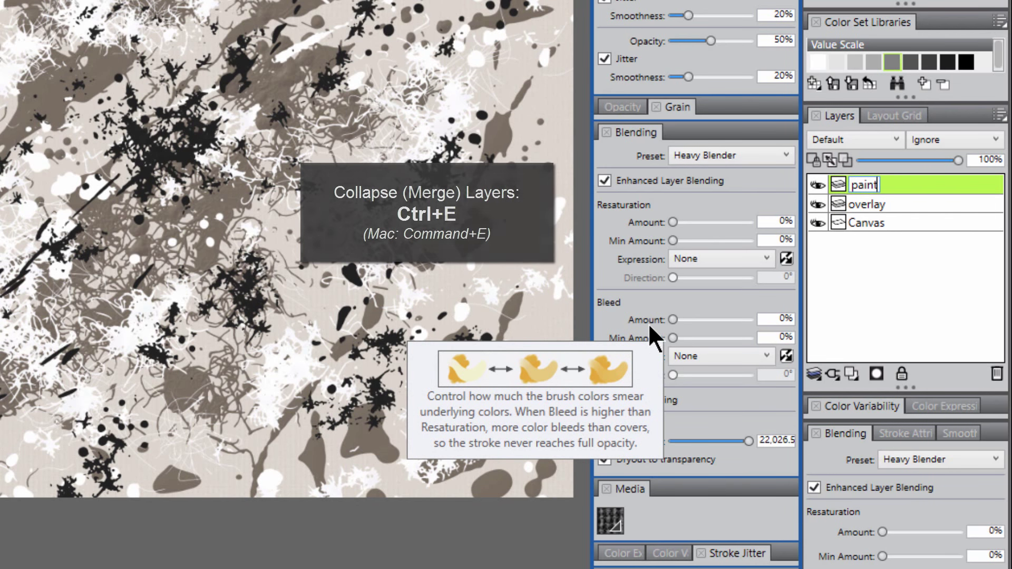
pyautogui.press('Return')
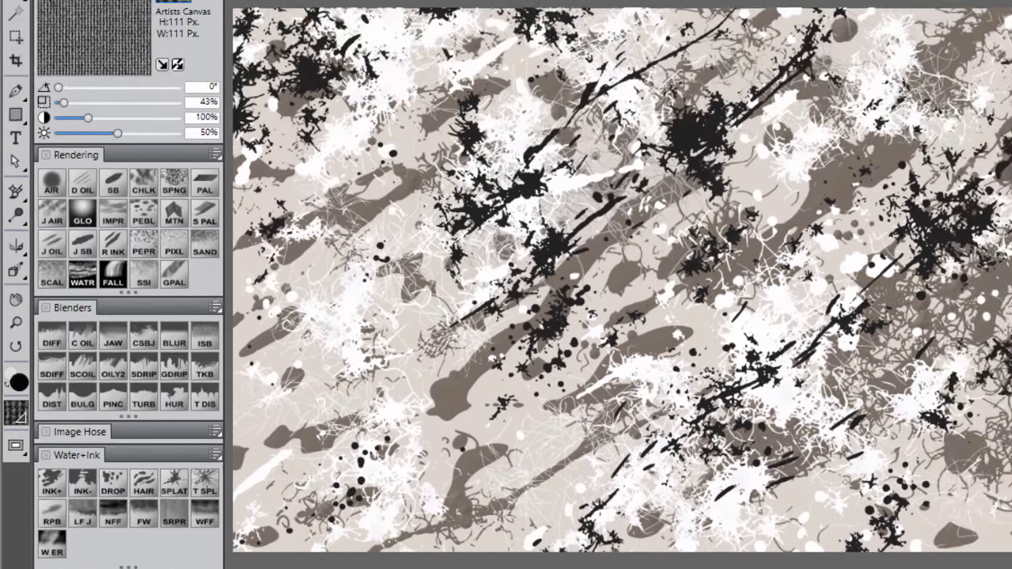
# Browse the Blenders brush category and select the Grainy Speckle Drip blender variant.
pyautogui.click(30, 14)
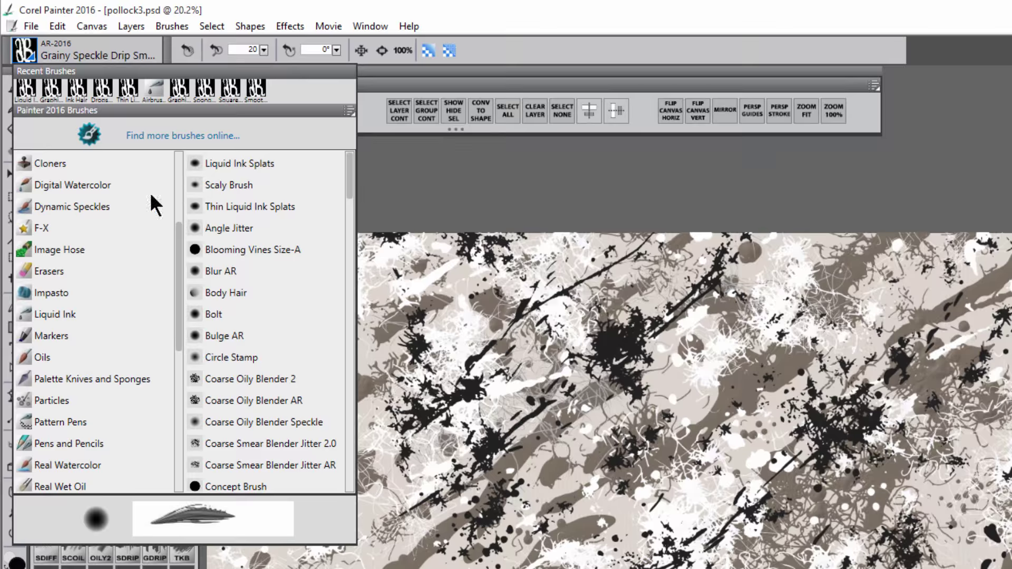
pyautogui.moveTo(178, 238); pyautogui.dragTo(179, 222)
pyautogui.scroll(3, 178, 222)
pyautogui.click(65, 271)
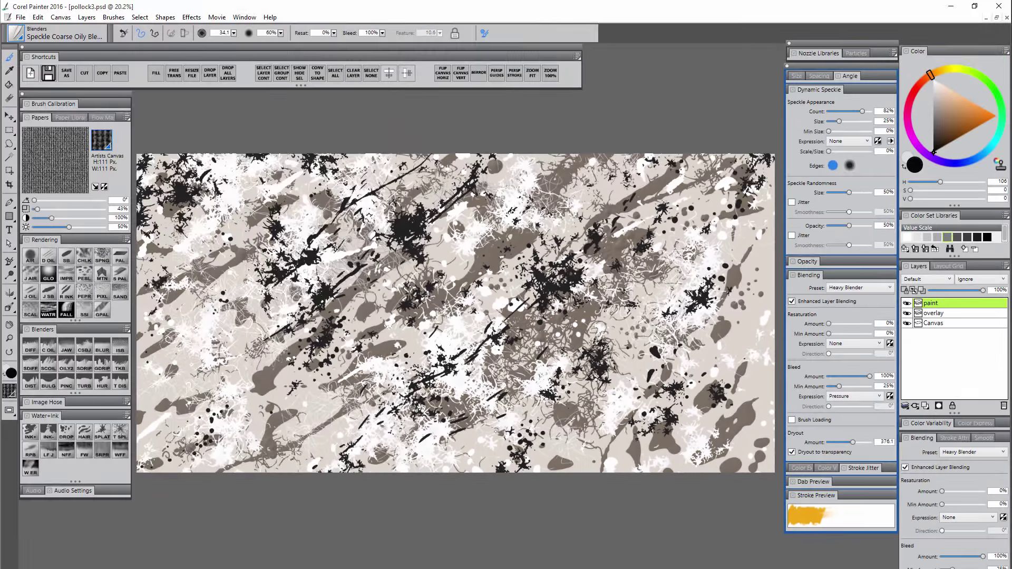
pyautogui.click(102, 370)
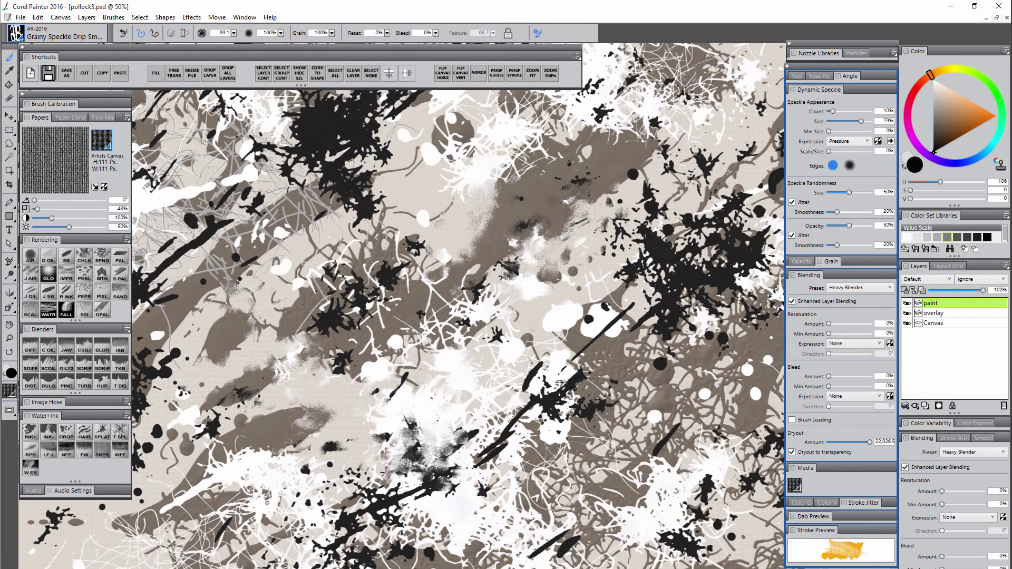
# Smear the black, white and brown splatters in the canvas's upper-left area with the Grainy Speckle Drip blender.
pyautogui.moveTo(523, 424)
pyautogui.mouseDown()
pyautogui.moveTo(579, 413)
pyautogui.moveTo(596, 337)
pyautogui.moveTo(585, 342)
pyautogui.mouseUp()
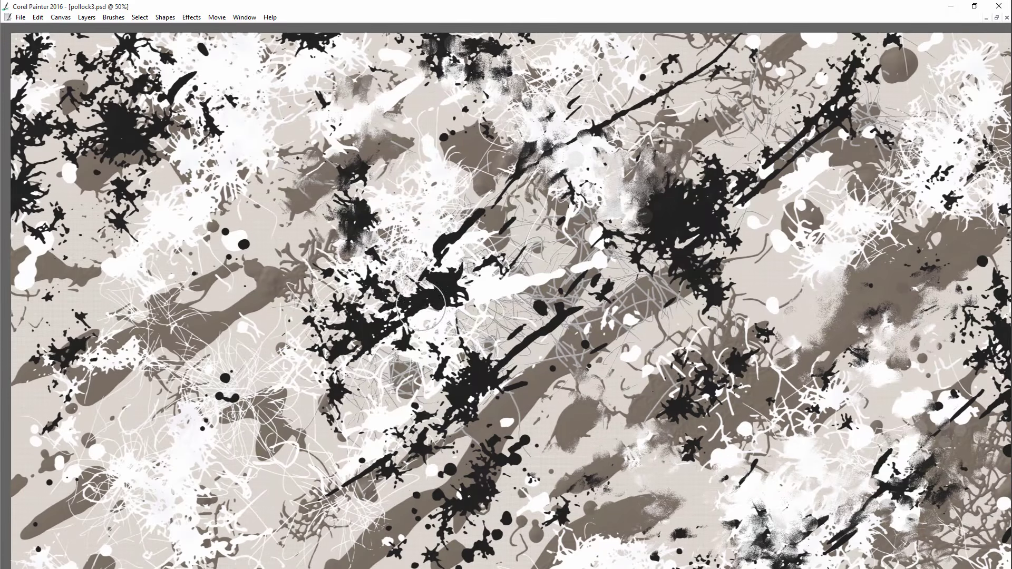
pyautogui.moveTo(431, 303)
pyautogui.mouseDown()
pyautogui.moveTo(446, 263)
pyautogui.moveTo(469, 303)
pyautogui.moveTo(374, 326)
pyautogui.moveTo(318, 356)
pyautogui.moveTo(450, 366)
pyautogui.moveTo(406, 427)
pyautogui.moveTo(519, 350)
pyautogui.moveTo(551, 306)
pyautogui.mouseUp()
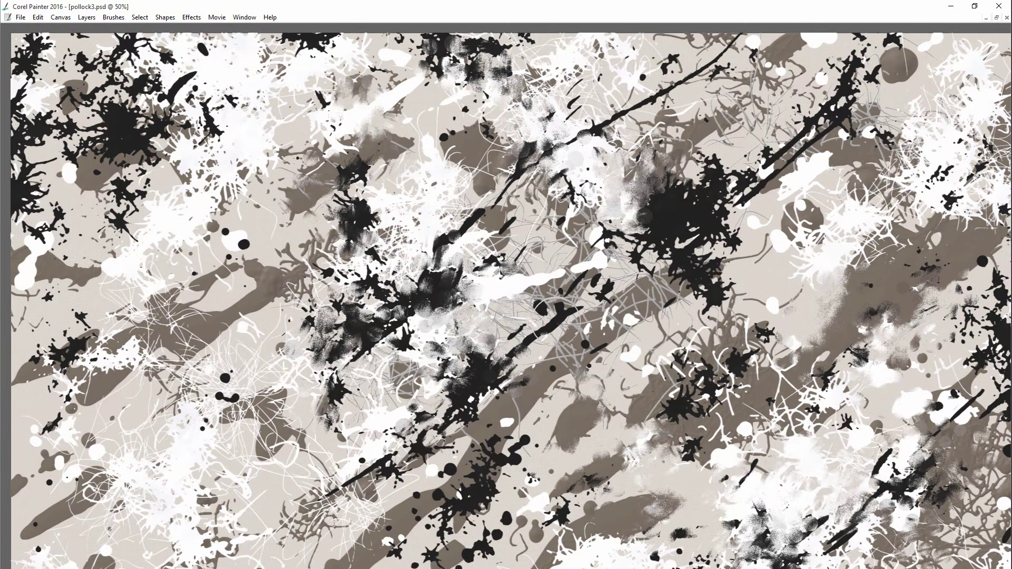
pyautogui.moveTo(390, 448)
pyautogui.mouseDown()
pyautogui.moveTo(347, 485)
pyautogui.moveTo(248, 417)
pyautogui.moveTo(195, 348)
pyautogui.moveTo(185, 411)
pyautogui.mouseUp()
pyautogui.moveTo(216, 298); pyautogui.dragTo(433, 307)
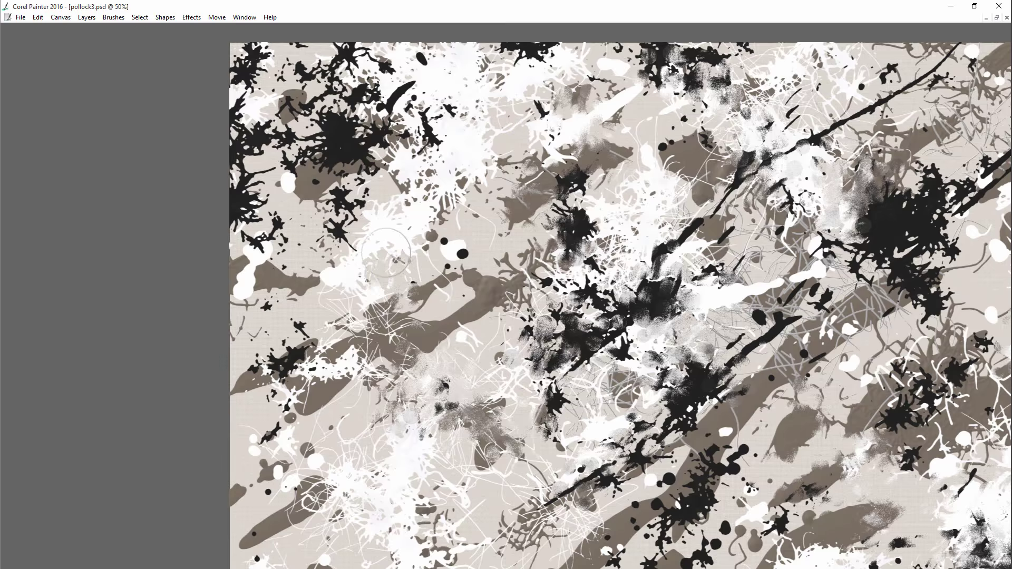
pyautogui.moveTo(386, 252)
pyautogui.mouseDown()
pyautogui.moveTo(356, 259)
pyautogui.moveTo(374, 210)
pyautogui.mouseUp()
pyautogui.moveTo(369, 337)
pyautogui.mouseDown()
pyautogui.moveTo(292, 342)
pyautogui.moveTo(282, 384)
pyautogui.moveTo(261, 158)
pyautogui.moveTo(276, 118)
pyautogui.moveTo(268, 87)
pyautogui.moveTo(308, 85)
pyautogui.moveTo(306, 143)
pyautogui.moveTo(358, 137)
pyautogui.moveTo(347, 68)
pyautogui.moveTo(408, 126)
pyautogui.mouseUp()
pyautogui.press('Tab')
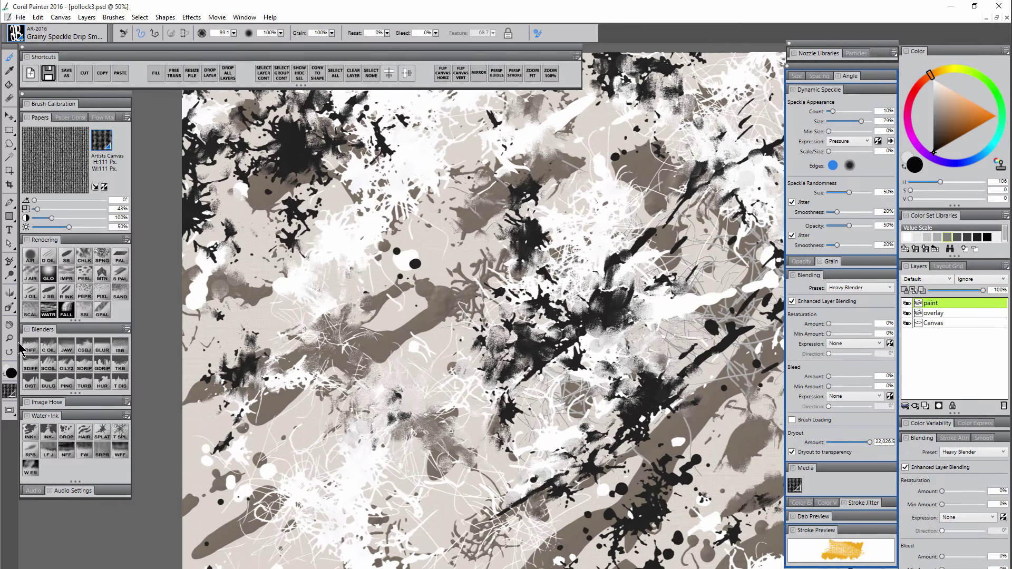
# Examine the grainy smears around the large black splat near the canvas's upper-left corner at 100% zoom.
pyautogui.click(9, 339)
pyautogui.click(318, 144)
pyautogui.click(318, 144)
pyautogui.click(318, 143)
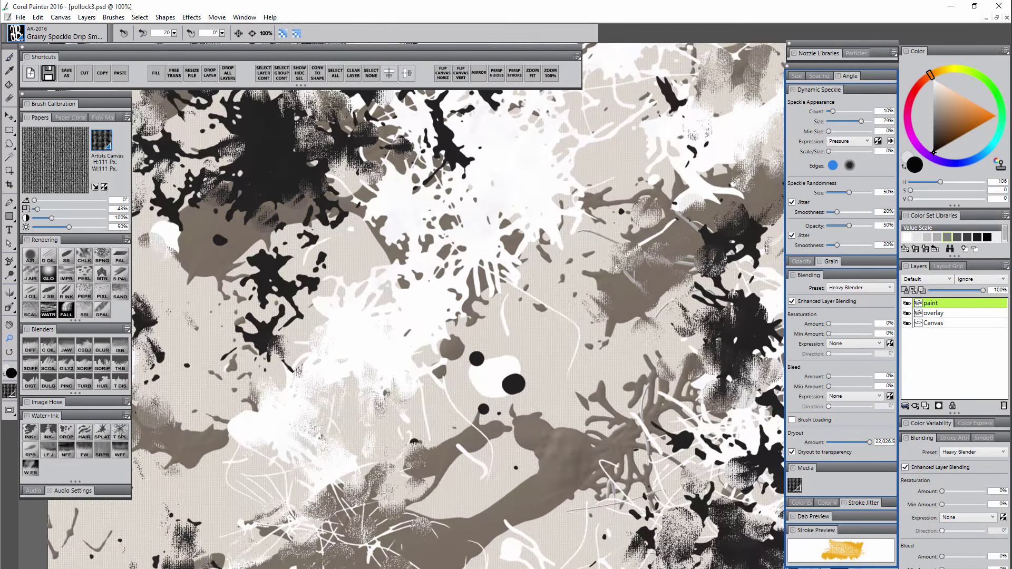
pyautogui.moveTo(322, 159); pyautogui.dragTo(481, 339)
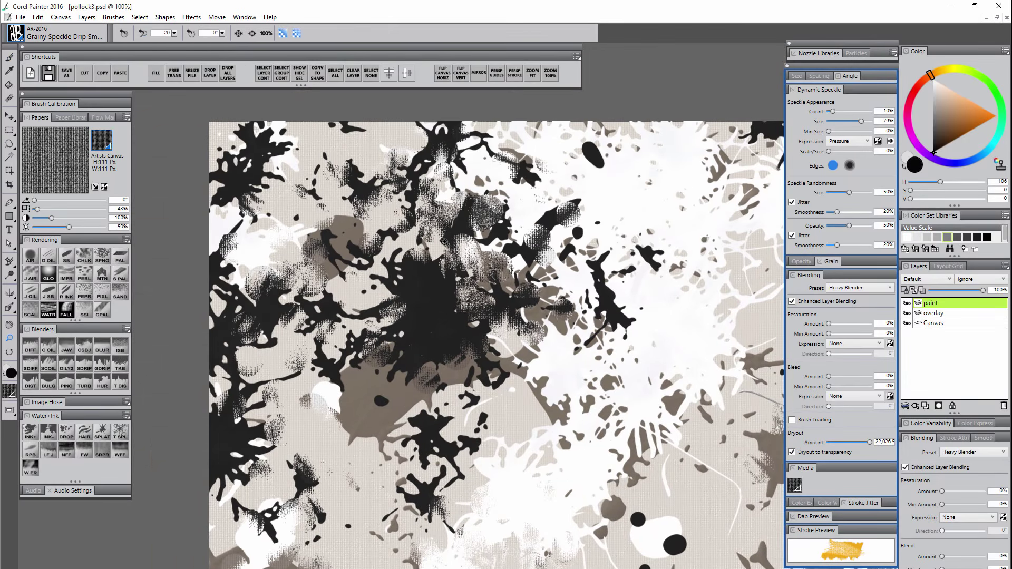
pyautogui.keyDown('alt'); pyautogui.click(476, 367); pyautogui.keyUp('alt')
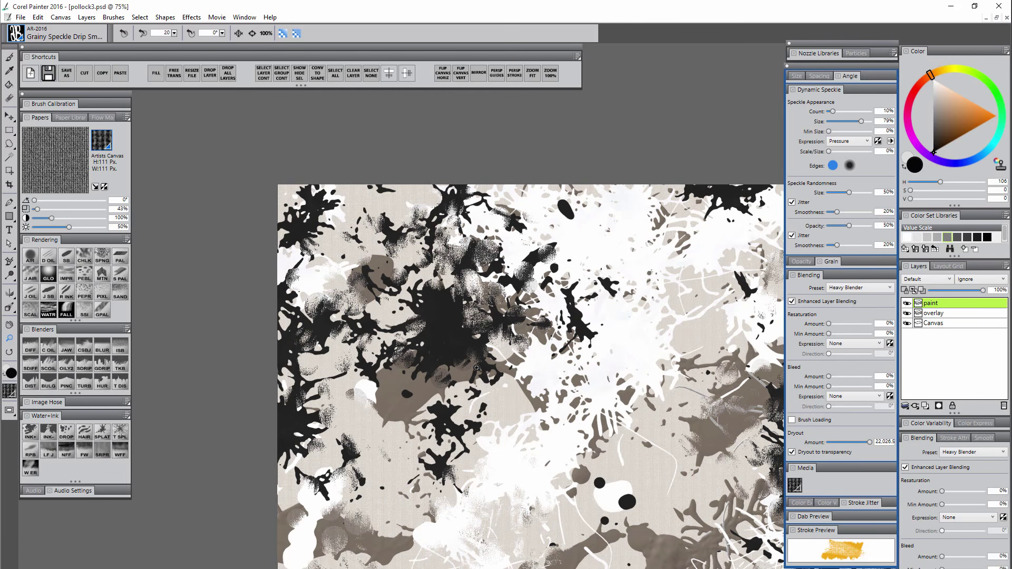
pyautogui.click(476, 368)
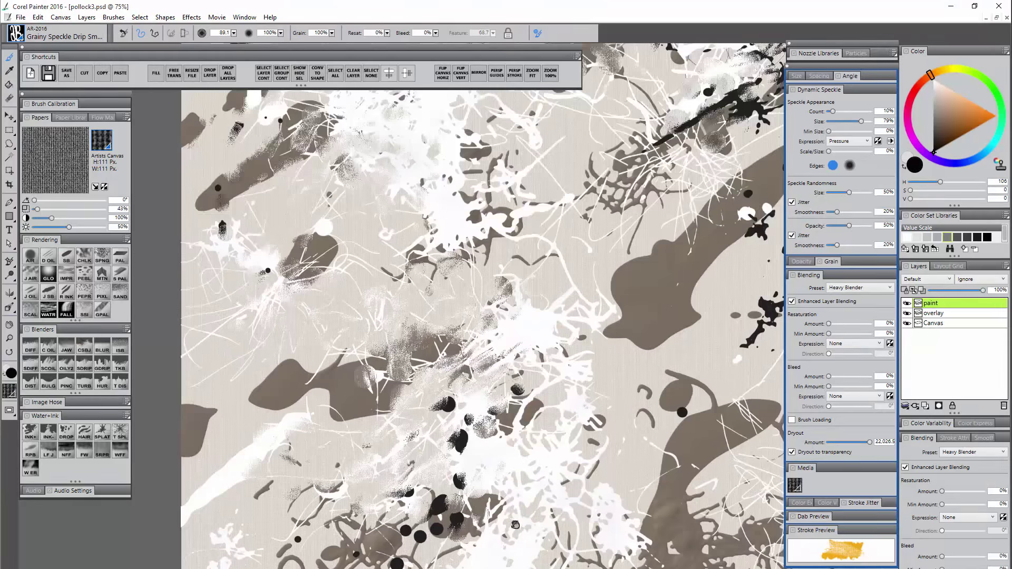
# Smear the edges of the white splatters and brown blobs in the canvas's lower-left area with the grainy blender.
pyautogui.moveTo(515, 525); pyautogui.dragTo(517, 365)
pyautogui.moveTo(358, 397); pyautogui.dragTo(471, 411)
pyautogui.moveTo(585, 389); pyautogui.dragTo(376, 451)
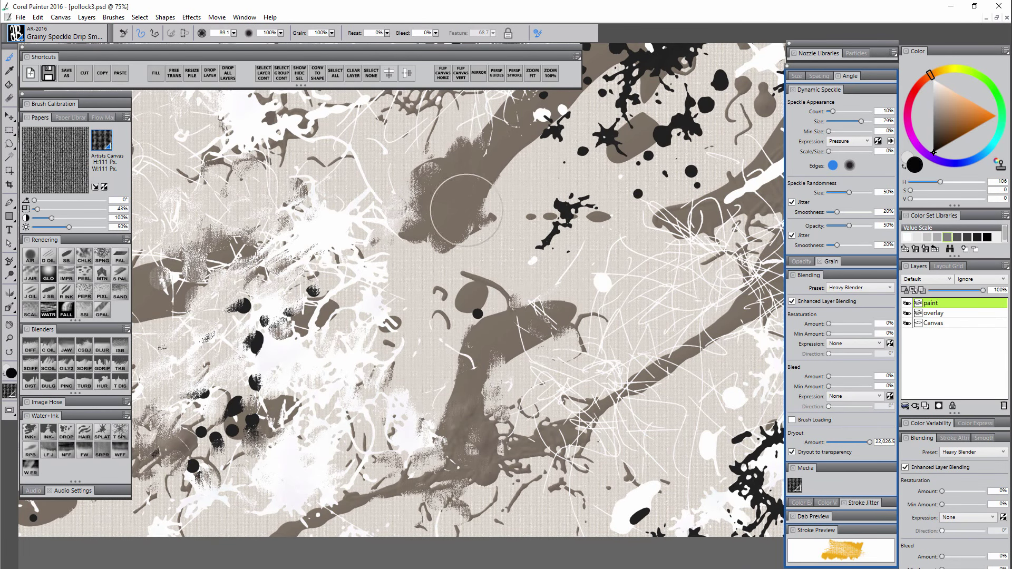
pyautogui.moveTo(553, 402); pyautogui.dragTo(359, 472)
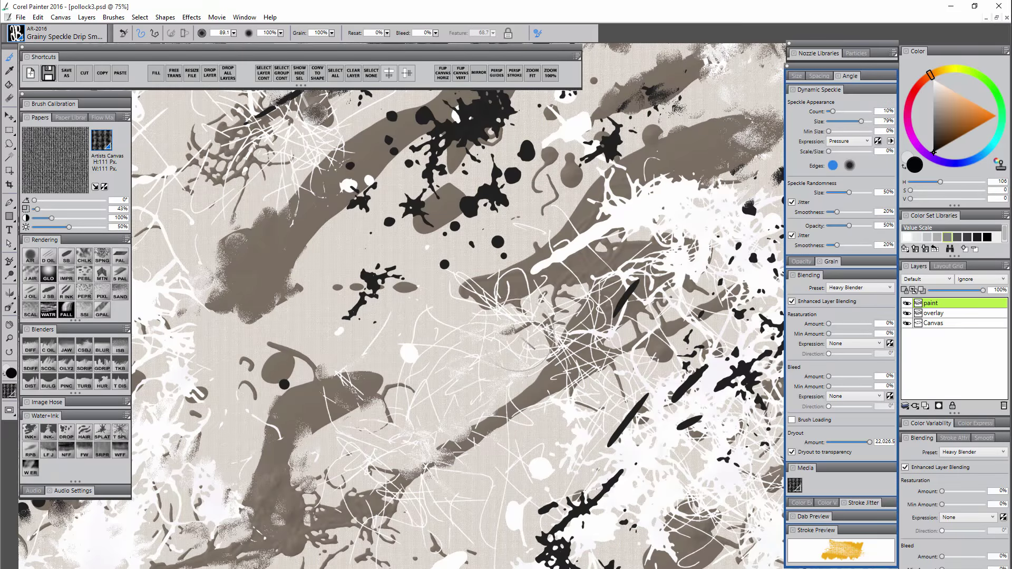
# Smear the brown blobs and tangled white threads in the canvas's lower-left area with the Grainy Speckle Drip blender.
pyautogui.moveTo(521, 339); pyautogui.dragTo(538, 275)
pyautogui.moveTo(596, 319); pyautogui.dragTo(636, 278)
pyautogui.moveTo(637, 278); pyautogui.dragTo(535, 295)
pyautogui.moveTo(464, 550)
pyautogui.mouseDown()
pyautogui.moveTo(482, 537)
pyautogui.moveTo(530, 426)
pyautogui.moveTo(606, 400)
pyautogui.moveTo(649, 329)
pyautogui.mouseUp()
pyautogui.moveTo(704, 407)
pyautogui.mouseDown()
pyautogui.moveTo(498, 359)
pyautogui.moveTo(527, 456)
pyautogui.mouseUp()
pyautogui.moveTo(664, 395); pyautogui.dragTo(448, 358)
pyautogui.moveTo(448, 358)
pyautogui.mouseDown()
pyautogui.moveTo(530, 400)
pyautogui.moveTo(685, 390)
pyautogui.moveTo(442, 510)
pyautogui.moveTo(305, 556)
pyautogui.mouseUp()
pyautogui.moveTo(417, 411); pyautogui.dragTo(350, 319)
pyautogui.moveTo(401, 242); pyautogui.dragTo(469, 148)
pyautogui.moveTo(564, 353); pyautogui.dragTo(624, 311)
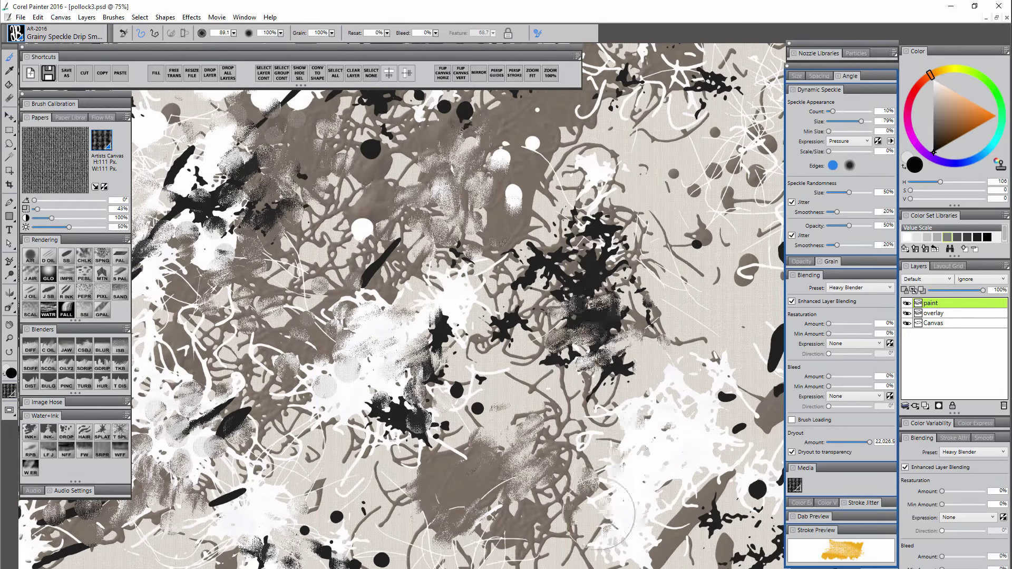
# Smear the white, black and brown splatters in the canvas's lower-right area with the grainy blender.
pyautogui.moveTo(659, 411); pyautogui.dragTo(413, 271)
pyautogui.moveTo(227, 327); pyautogui.dragTo(263, 364)
pyautogui.moveTo(259, 303); pyautogui.dragTo(185, 403)
pyautogui.moveTo(474, 427); pyautogui.dragTo(506, 421)
pyautogui.moveTo(682, 454); pyautogui.dragTo(523, 478)
pyautogui.moveTo(641, 522); pyautogui.dragTo(614, 513)
pyautogui.moveTo(601, 390); pyautogui.dragTo(548, 322)
pyautogui.moveTo(474, 279); pyautogui.dragTo(414, 190)
pyautogui.moveTo(369, 127); pyautogui.dragTo(429, 364)
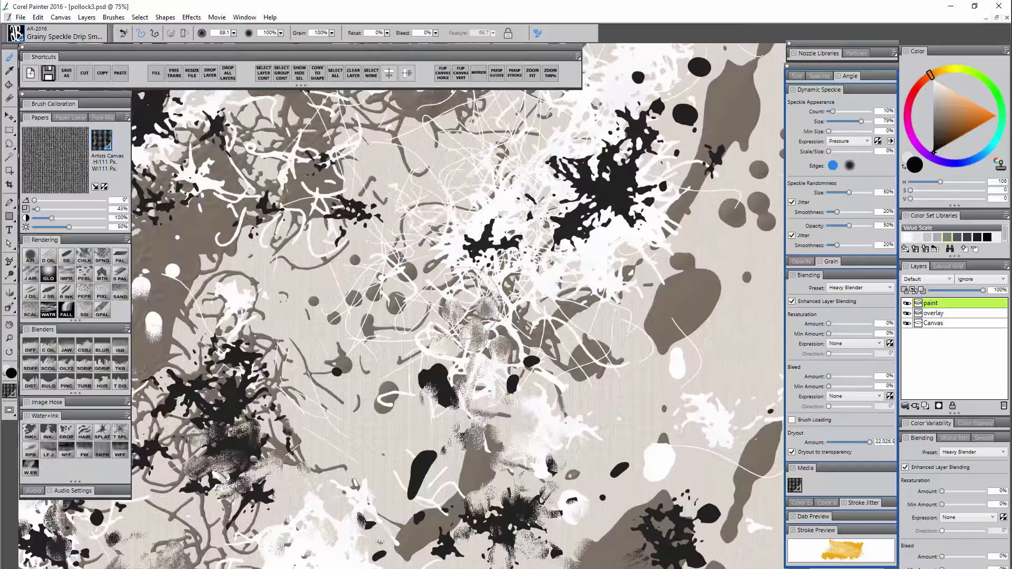
# Smear the splatters and white threads along the canvas's right side and upper-right area with the grainy blender.
pyautogui.moveTo(537, 309); pyautogui.dragTo(411, 229)
pyautogui.moveTo(321, 142)
pyautogui.mouseDown()
pyautogui.moveTo(294, 436)
pyautogui.moveTo(253, 364)
pyautogui.mouseUp()
pyautogui.moveTo(284, 369); pyautogui.dragTo(519, 395)
pyautogui.moveTo(227, 348); pyautogui.dragTo(309, 438)
pyautogui.moveTo(651, 123); pyautogui.dragTo(548, 303)
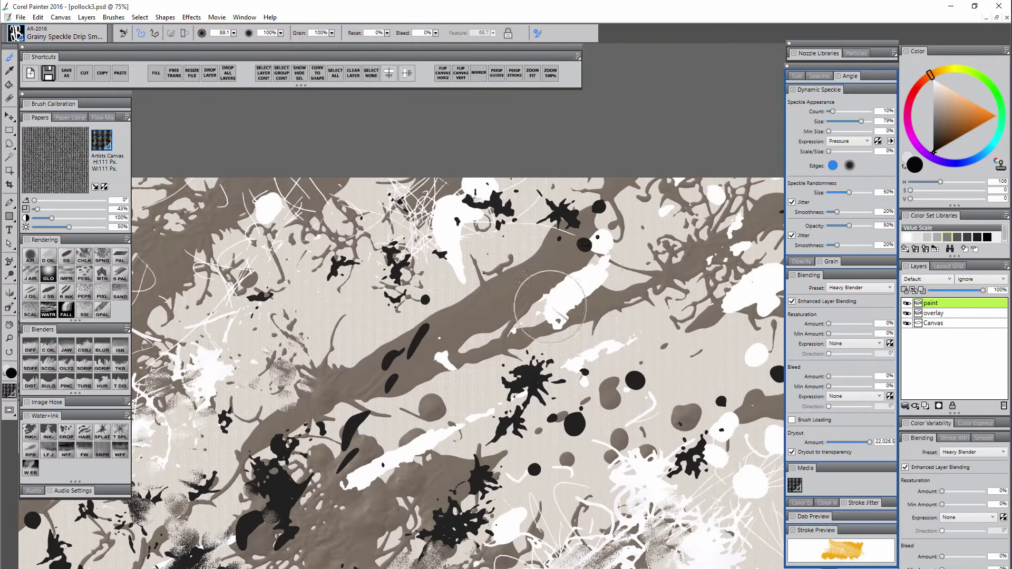
pyautogui.moveTo(416, 211); pyautogui.dragTo(343, 240)
pyautogui.moveTo(548, 303); pyautogui.dragTo(348, 244)
pyautogui.moveTo(421, 380); pyautogui.dragTo(585, 353)
pyautogui.moveTo(596, 169); pyautogui.dragTo(630, 245)
# Examine the blended splatters across the whole painting at 25% zoom.
pyautogui.click(9, 339)
pyautogui.keyDown('alt'); pyautogui.click(396, 369); pyautogui.keyUp('alt')
pyautogui.keyDown('alt'); pyautogui.click(398, 377); pyautogui.keyUp('alt')
pyautogui.keyDown('alt'); pyautogui.click(398, 379); pyautogui.keyUp('alt')
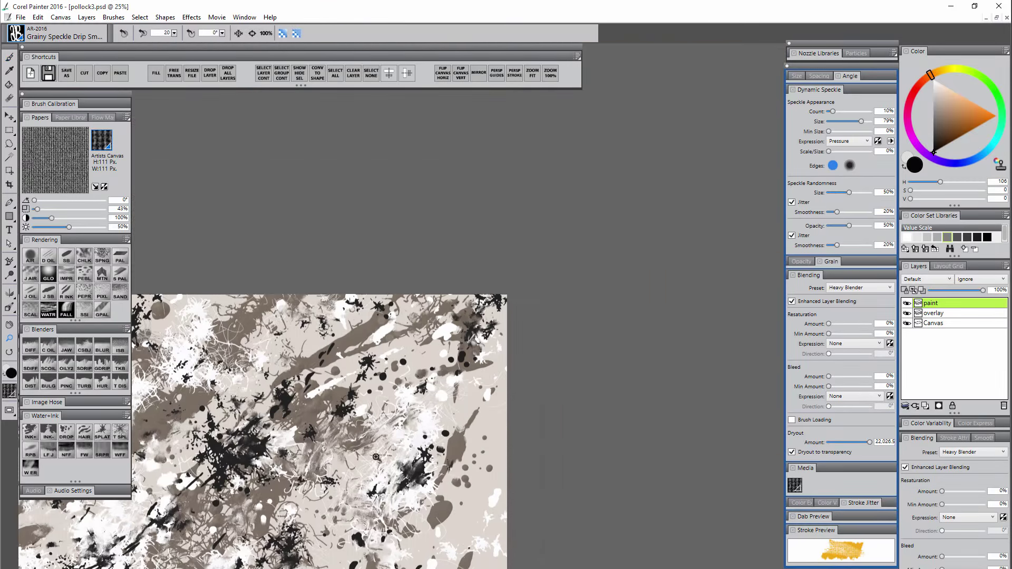
pyautogui.moveTo(357, 484); pyautogui.dragTo(564, 372)
pyautogui.keyDown('alt'); pyautogui.click(490, 410); pyautogui.keyUp('alt')
pyautogui.click(475, 422)
pyautogui.moveTo(437, 473); pyautogui.dragTo(570, 431)
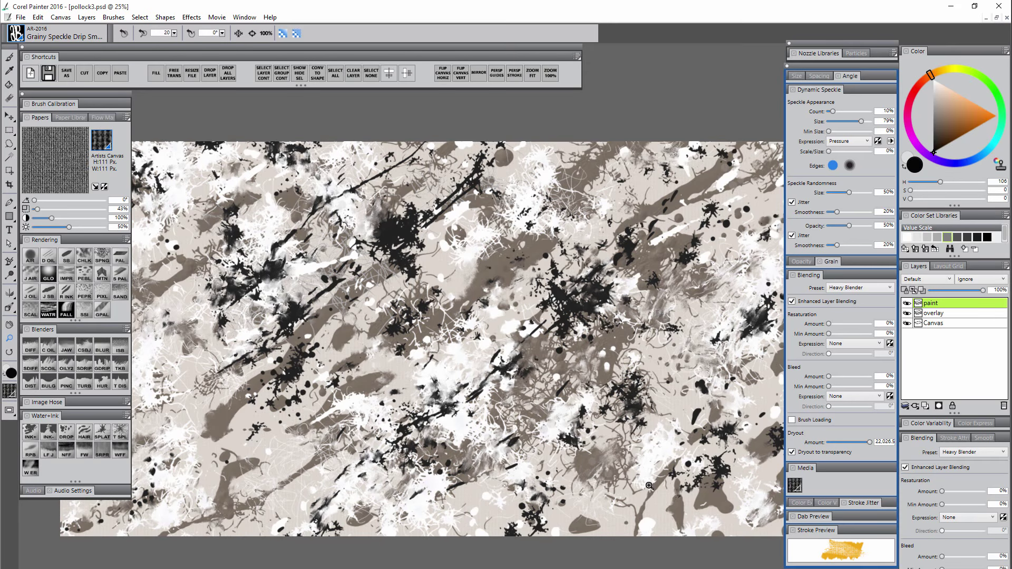
# Smear the long diagonal black streaks in the canvas's upper-left and lower-center areas with the Grainy Speckle Drip blender.
pyautogui.press('b')
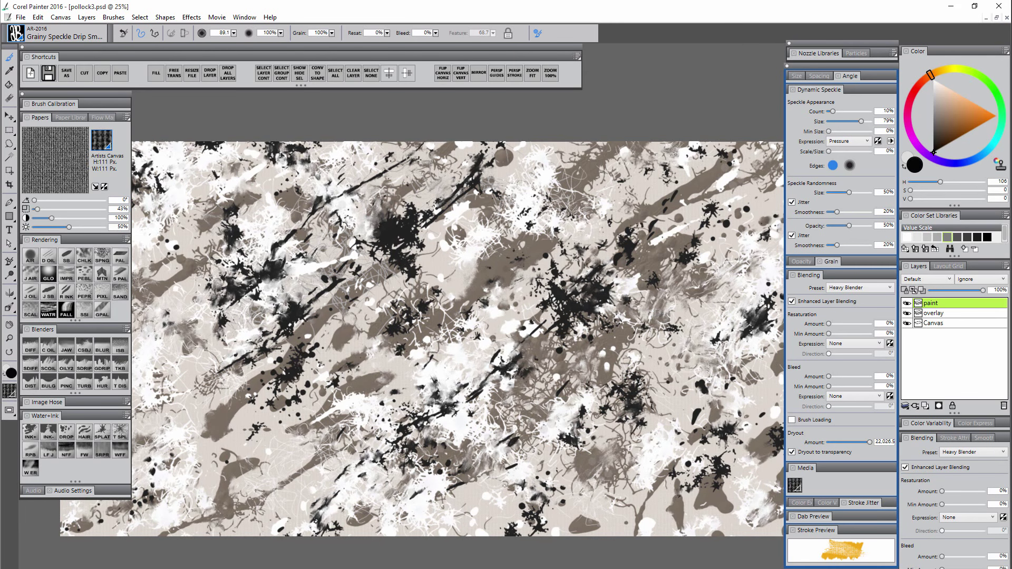
pyautogui.moveTo(324, 207); pyautogui.dragTo(395, 158)
pyautogui.moveTo(443, 420); pyautogui.dragTo(496, 381)
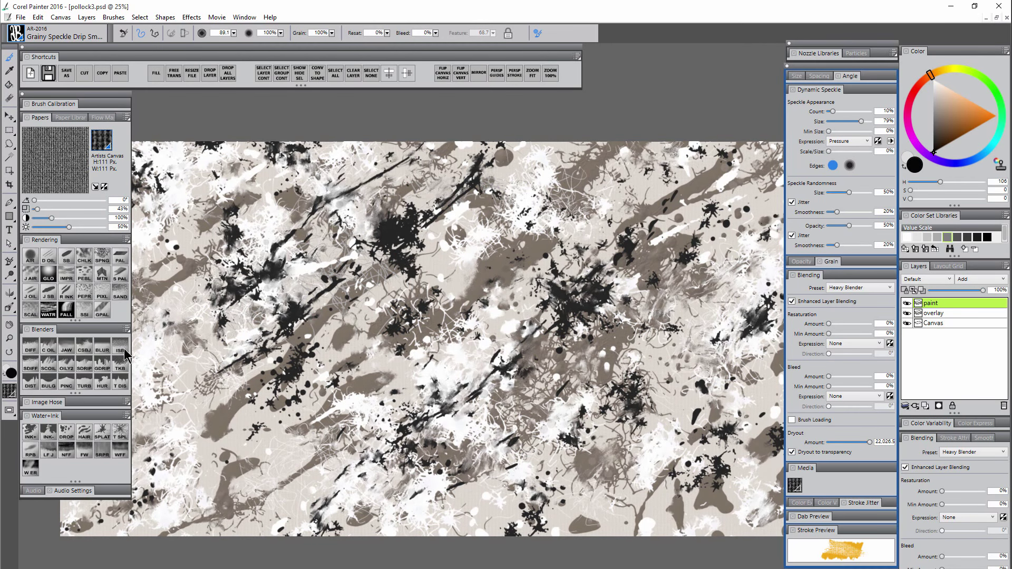
# Blend the white blobs and brown patches left of the canvas's center with Oily Blender 2 at size 40.6.
pyautogui.click(68, 365)
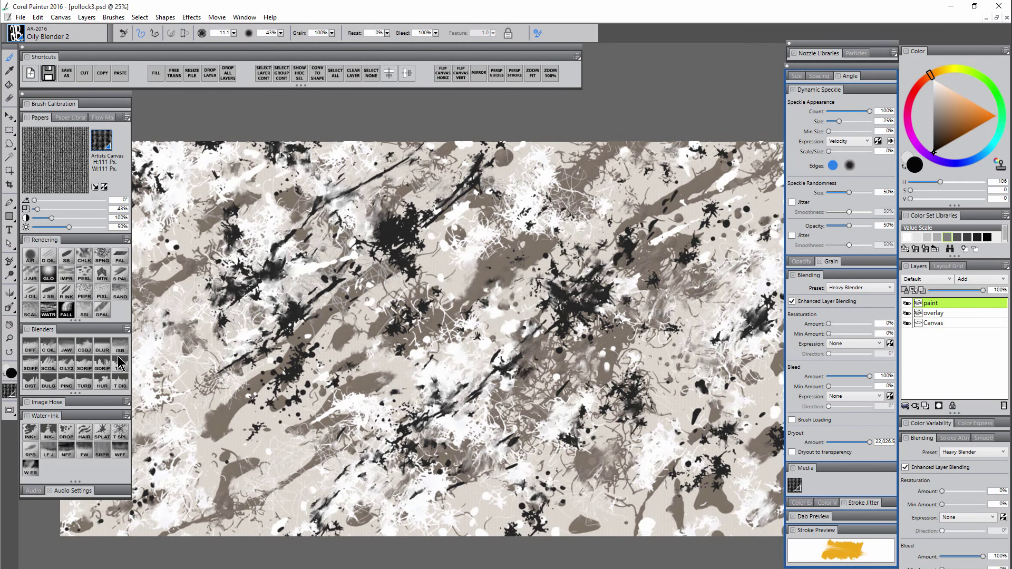
pyautogui.click(10, 340)
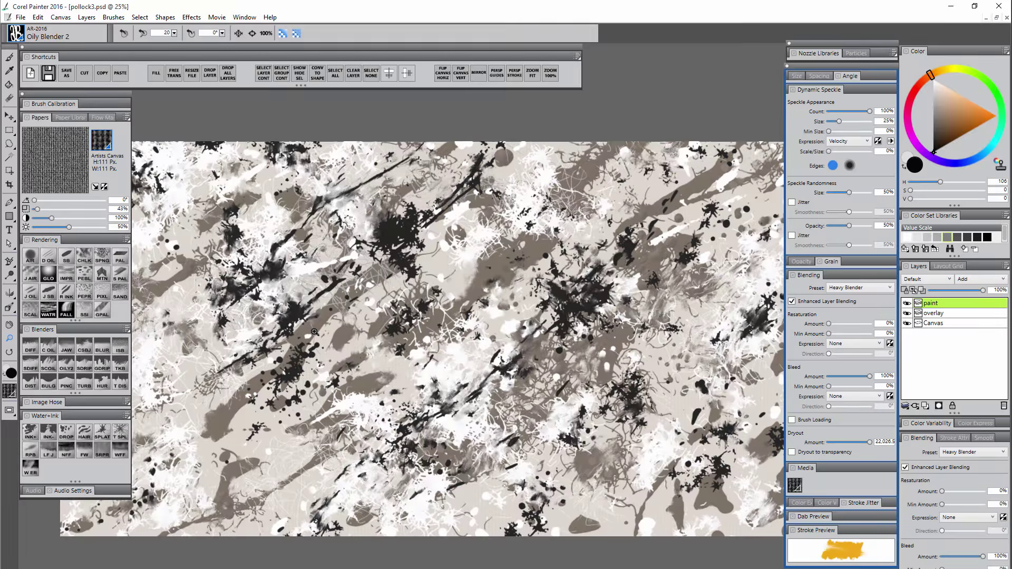
pyautogui.click(315, 332)
pyautogui.click(315, 332)
pyautogui.click(315, 333)
pyautogui.press('b')
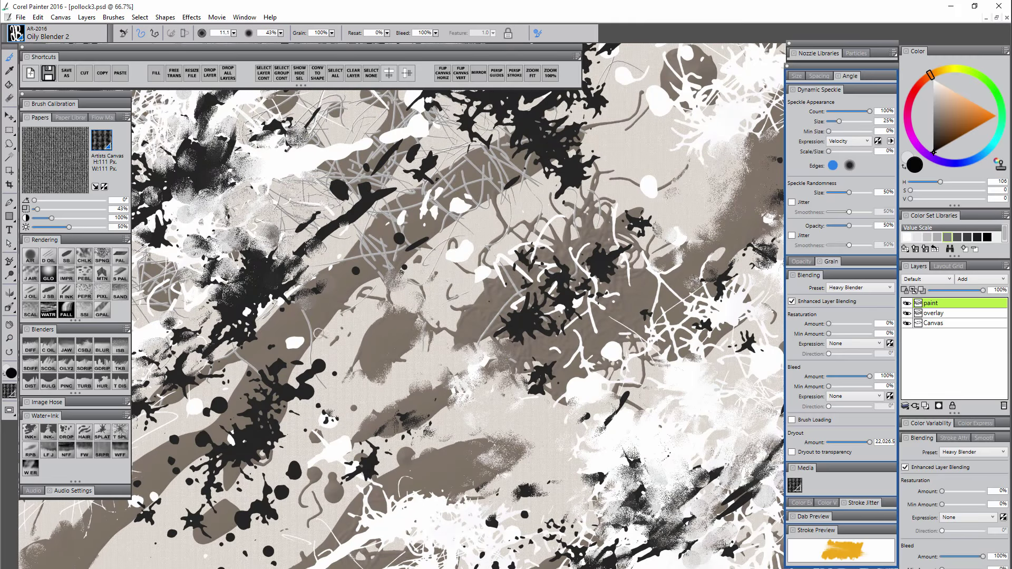
pyautogui.keyDown('ctrl'); pyautogui.keyDown('alt'); pyautogui.moveTo(328, 326); pyautogui.dragTo(340, 316); pyautogui.keyUp('alt'); pyautogui.keyUp('ctrl')
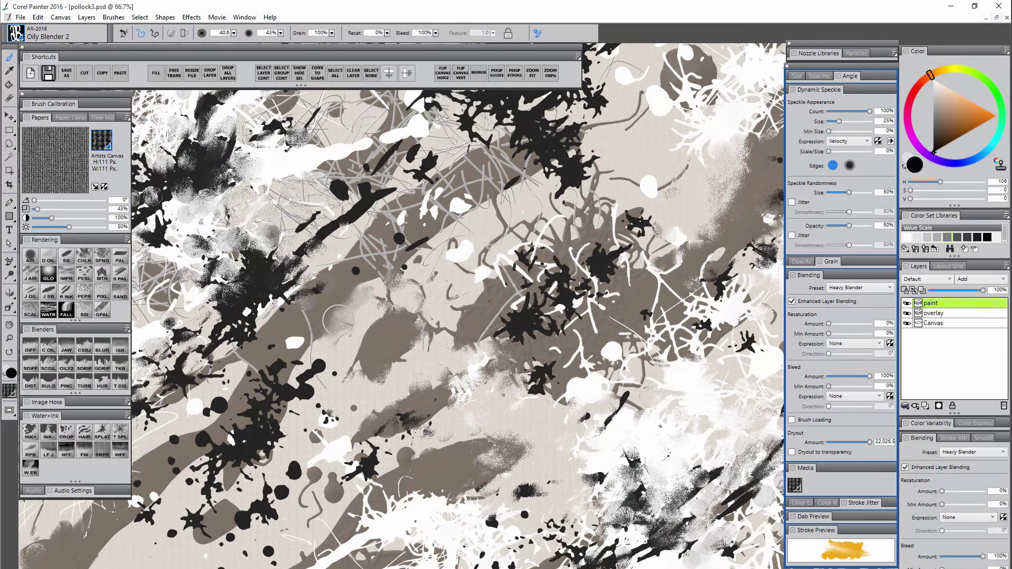
pyautogui.moveTo(295, 345); pyautogui.dragTo(282, 371)
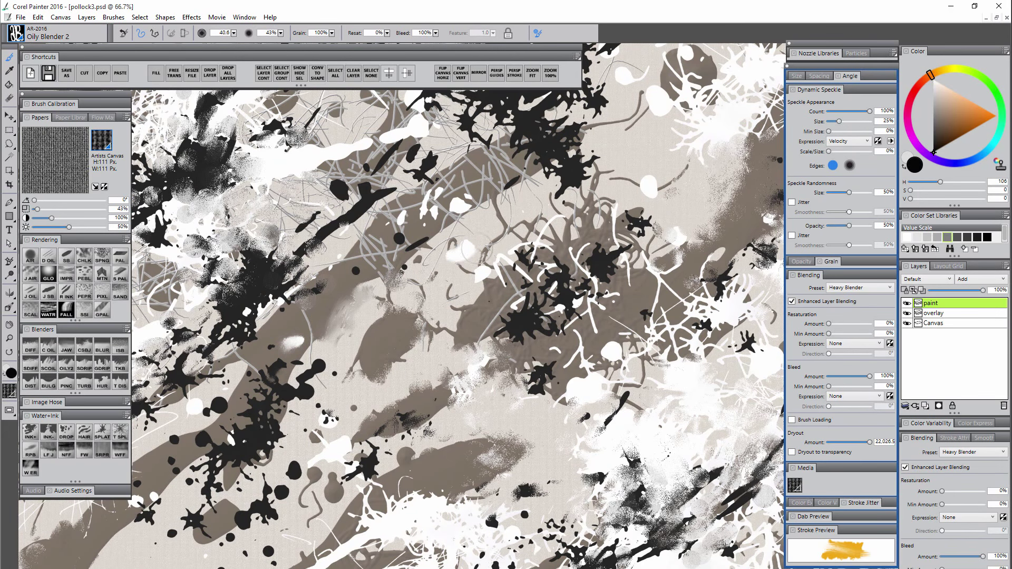
pyautogui.moveTo(422, 211); pyautogui.dragTo(461, 180)
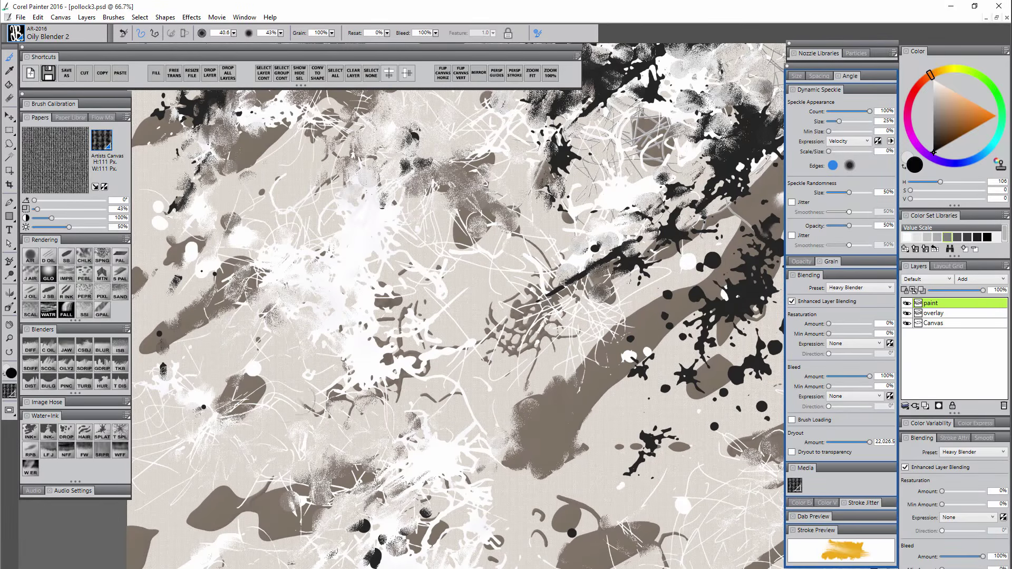
# Soften the brown blobs near the canvas's left edge with Oily Blender 2.
pyautogui.moveTo(252, 389); pyautogui.dragTo(266, 369)
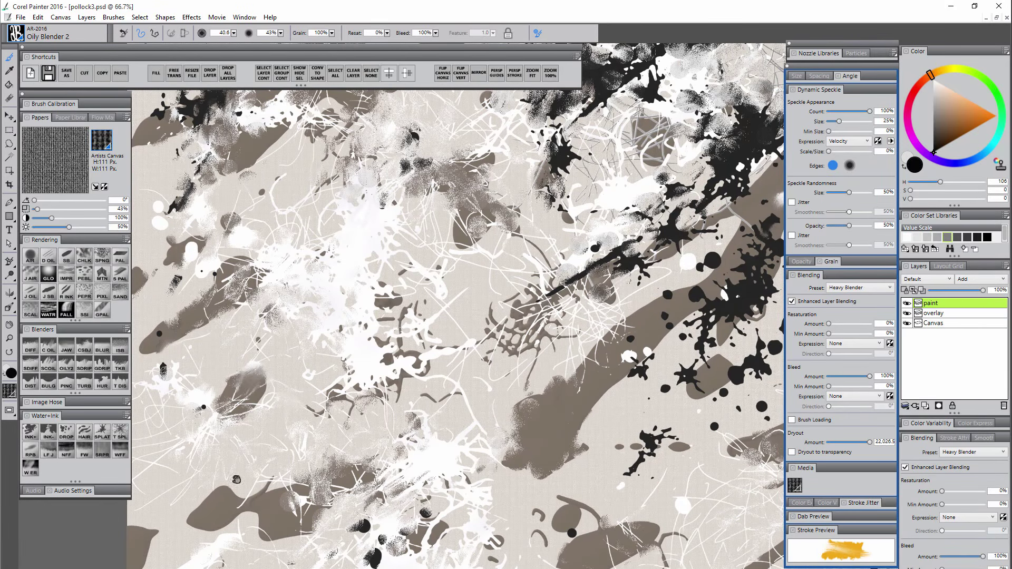
pyautogui.moveTo(236, 480)
pyautogui.mouseDown()
pyautogui.moveTo(317, 395)
pyautogui.moveTo(307, 416)
pyautogui.mouseUp()
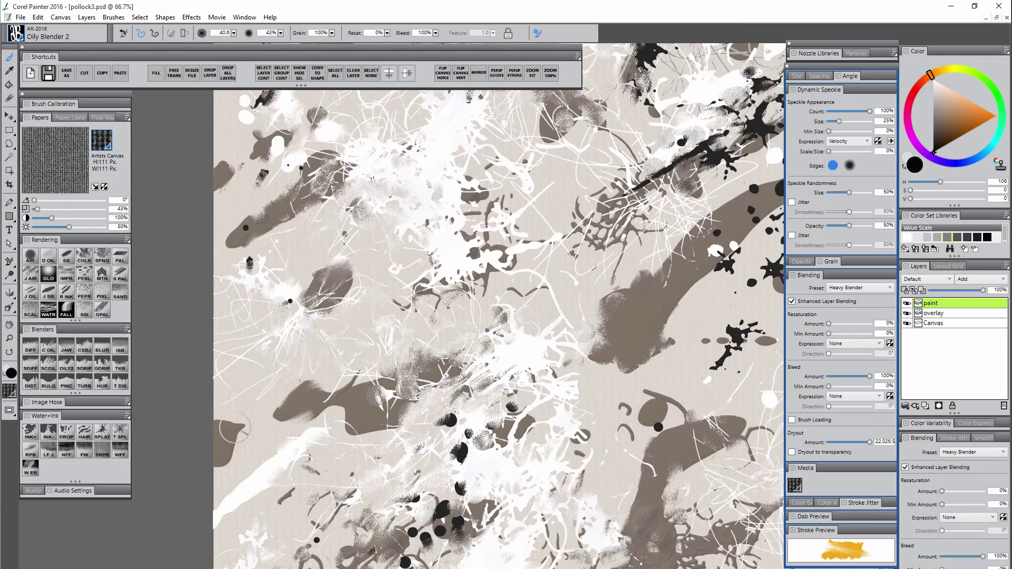
pyautogui.moveTo(237, 427); pyautogui.dragTo(228, 445)
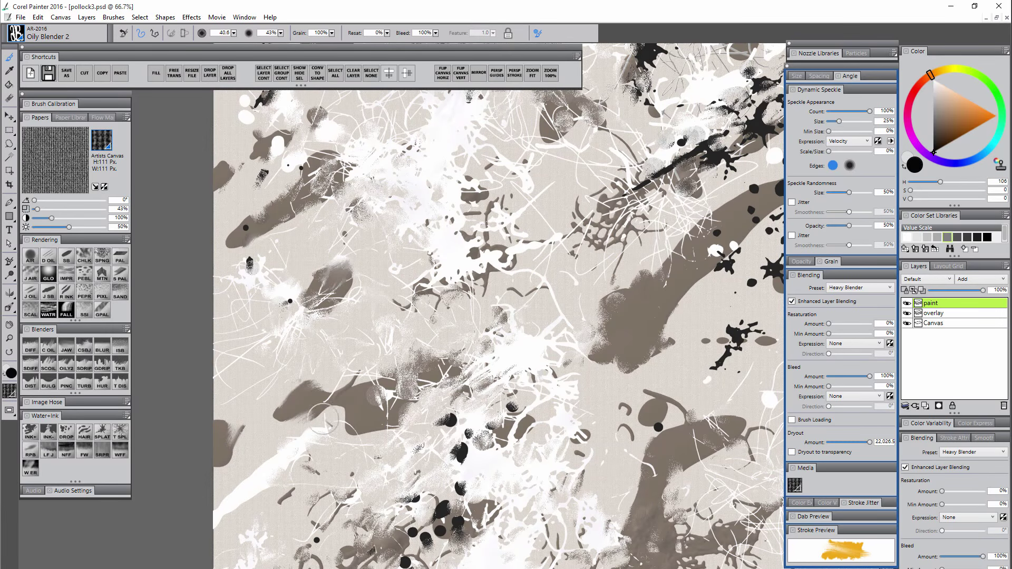
# Smear the white tangles and black splats in the canvas's upper-middle and right areas with the Coarse Smear Blender variant.
pyautogui.click(49, 365)
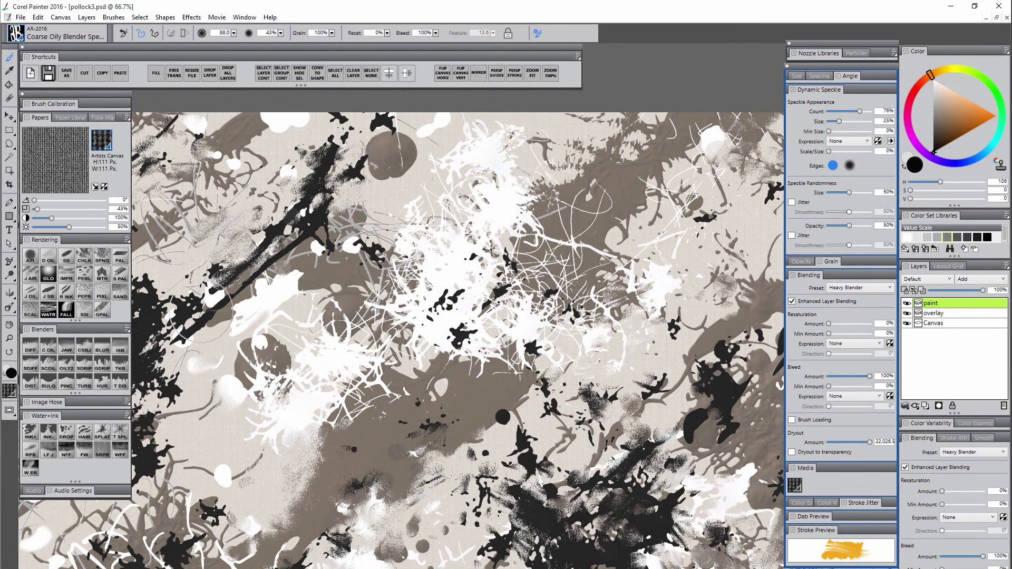
pyautogui.click(84, 345)
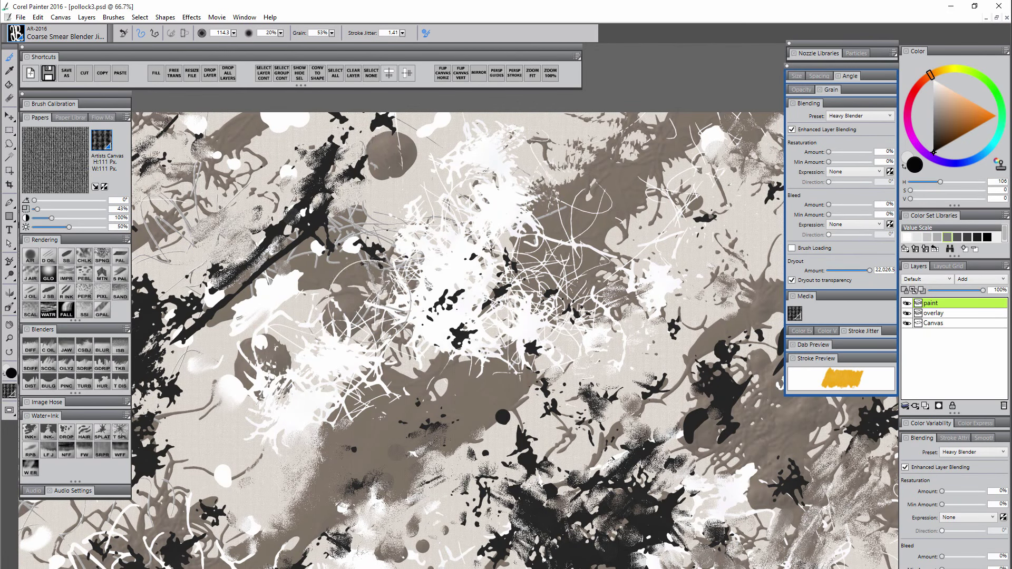
pyautogui.moveTo(407, 271)
pyautogui.mouseDown()
pyautogui.moveTo(342, 264)
pyautogui.moveTo(427, 279)
pyautogui.moveTo(364, 349)
pyautogui.moveTo(517, 285)
pyautogui.moveTo(316, 327)
pyautogui.moveTo(248, 395)
pyautogui.mouseUp()
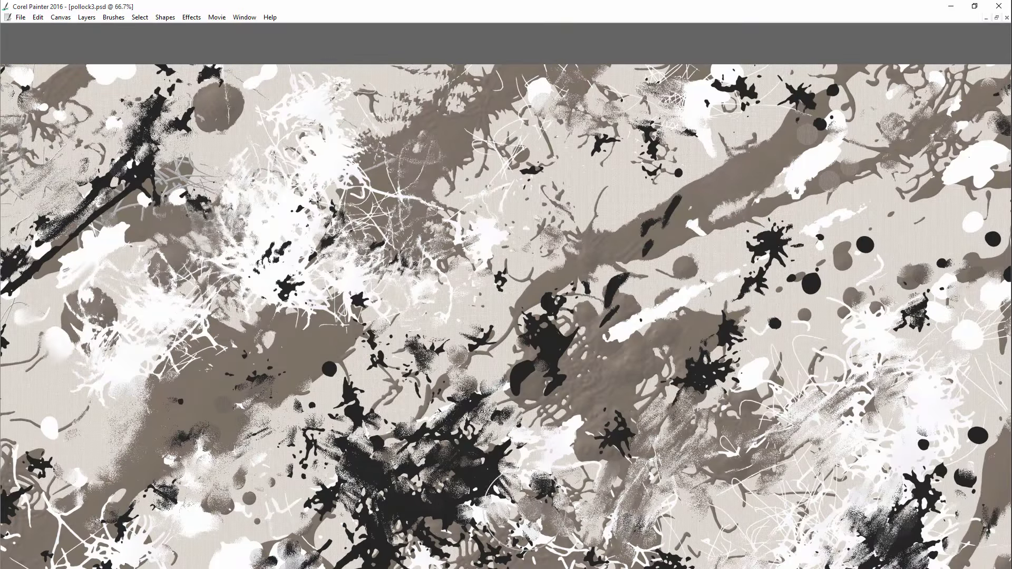
pyautogui.moveTo(615, 505); pyautogui.dragTo(348, 437)
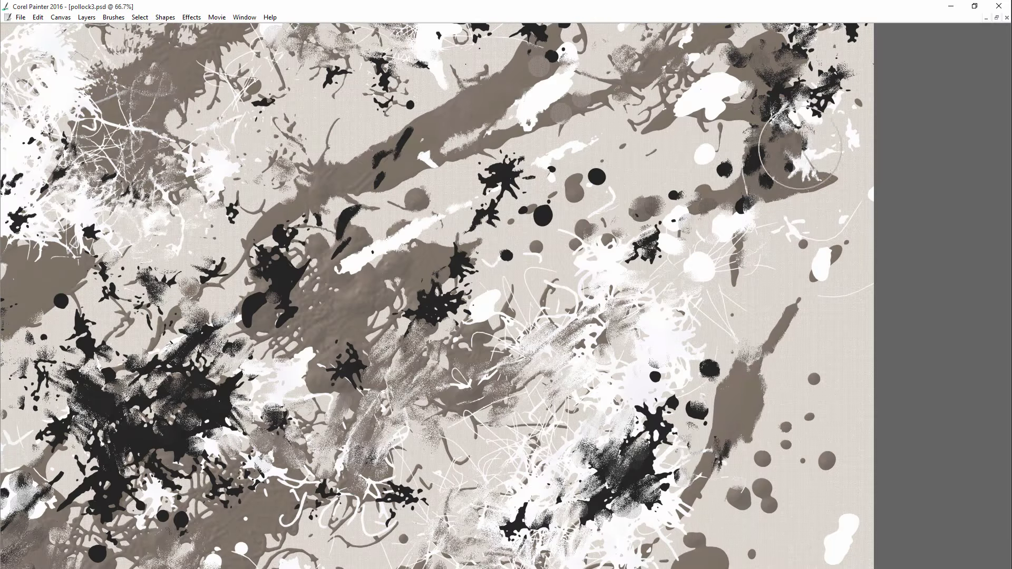
pyautogui.moveTo(648, 381); pyautogui.dragTo(738, 8)
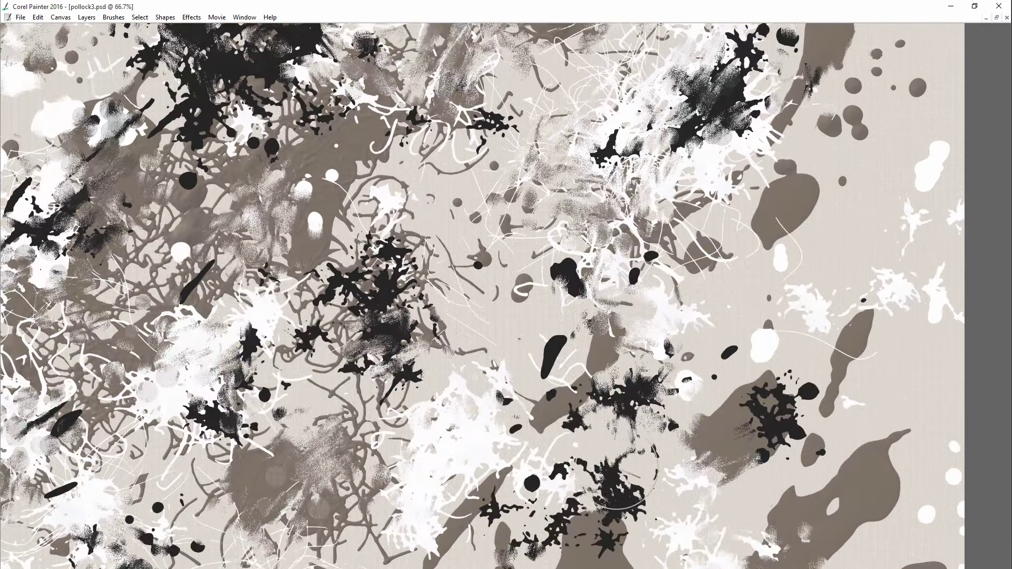
pyautogui.moveTo(482, 295); pyautogui.dragTo(472, 270)
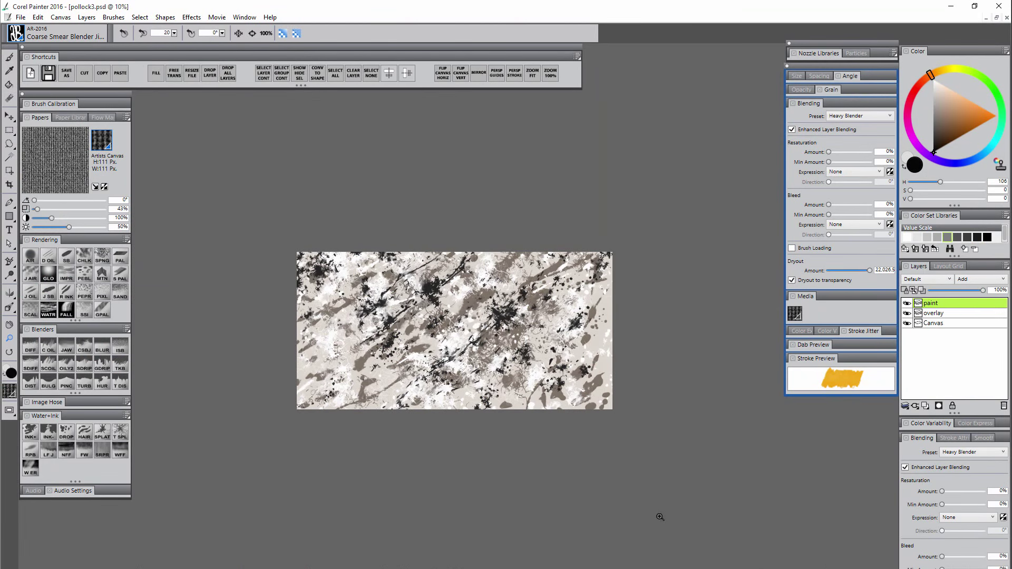
# Paint a tangled black splat near the canvas's upper center with Liquid Ink Splats at size 750.
pyautogui.click(659, 516)
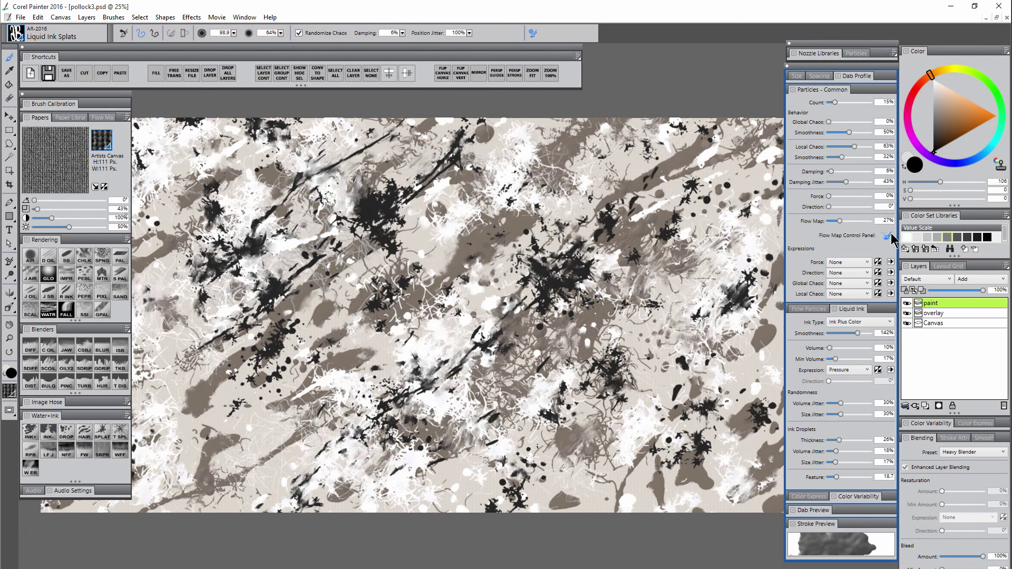
pyautogui.moveTo(414, 269); pyautogui.dragTo(461, 359)
pyautogui.moveTo(446, 239)
pyautogui.mouseDown()
pyautogui.moveTo(463, 266)
pyautogui.moveTo(472, 203)
pyautogui.mouseUp()
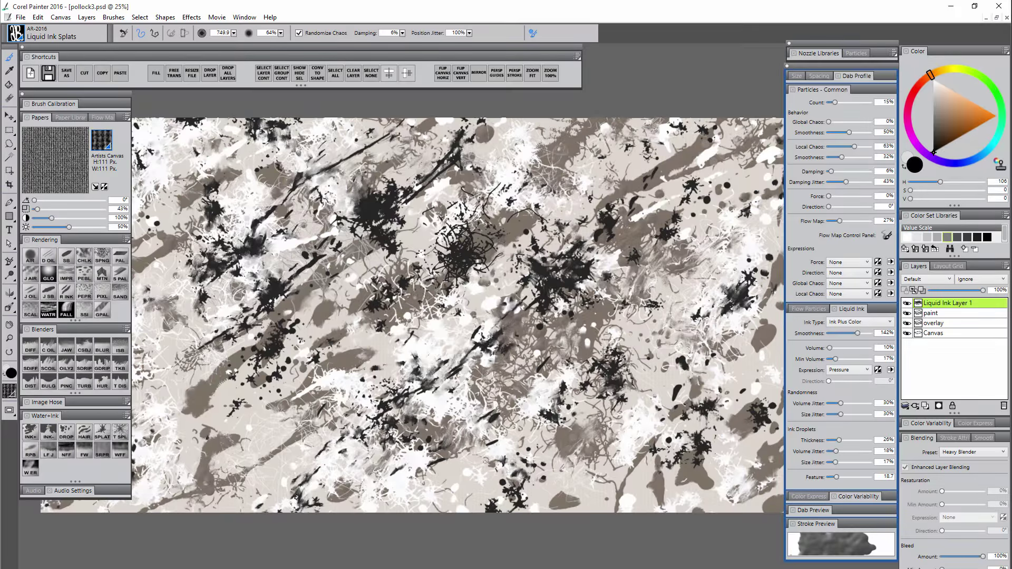
pyautogui.moveTo(490, 258); pyautogui.dragTo(498, 290)
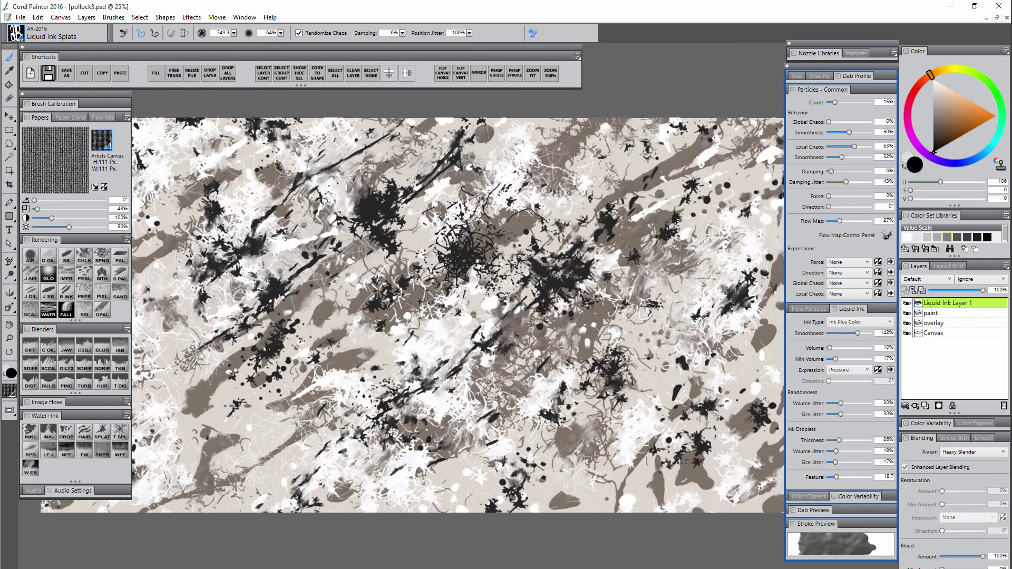
pyautogui.moveTo(453, 245); pyautogui.dragTo(522, 371)
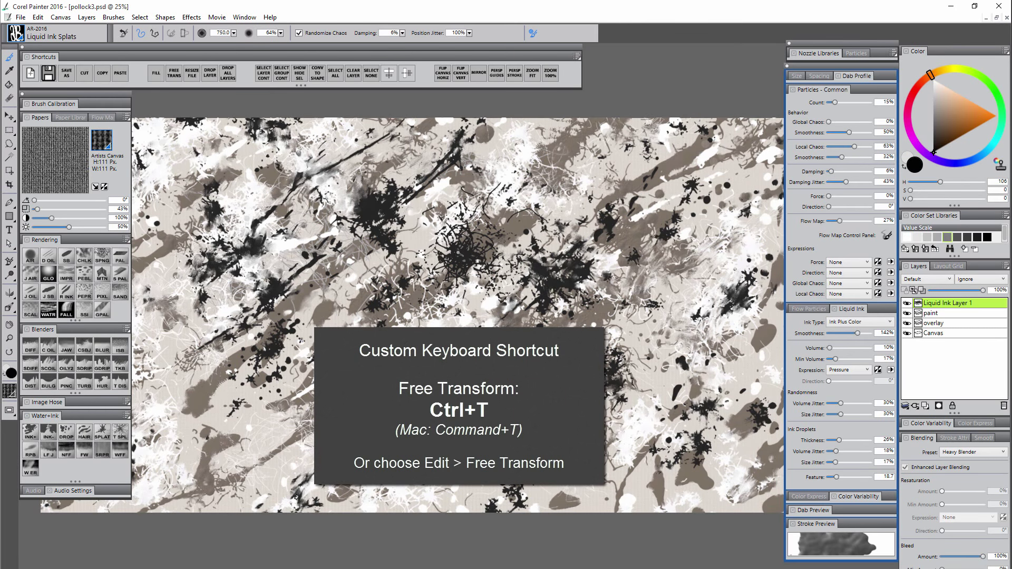
# Convert the liquid ink splat to a default layer, enlarge it with Free Transform to about double size and move it to the upper center.
pyautogui.click(174, 73)
pyautogui.click(556, 363)
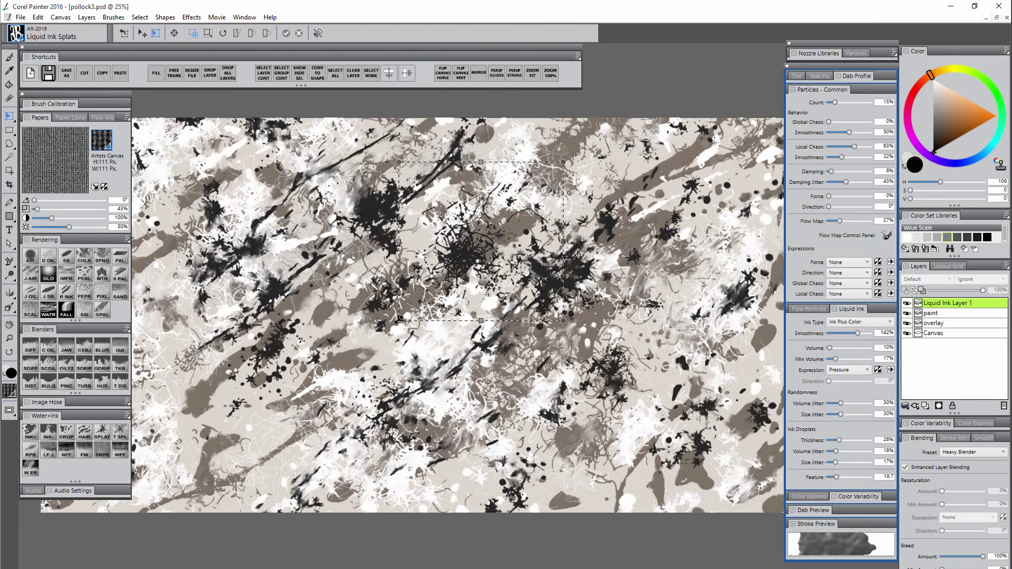
pyautogui.moveTo(399, 320); pyautogui.dragTo(190, 527)
pyautogui.click(286, 33)
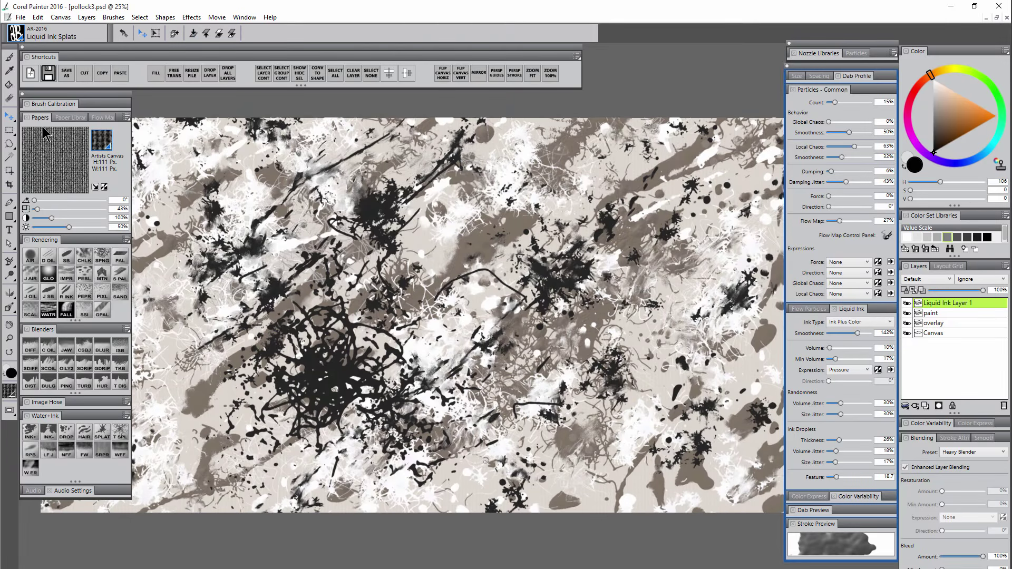
pyautogui.moveTo(390, 445); pyautogui.dragTo(543, 334)
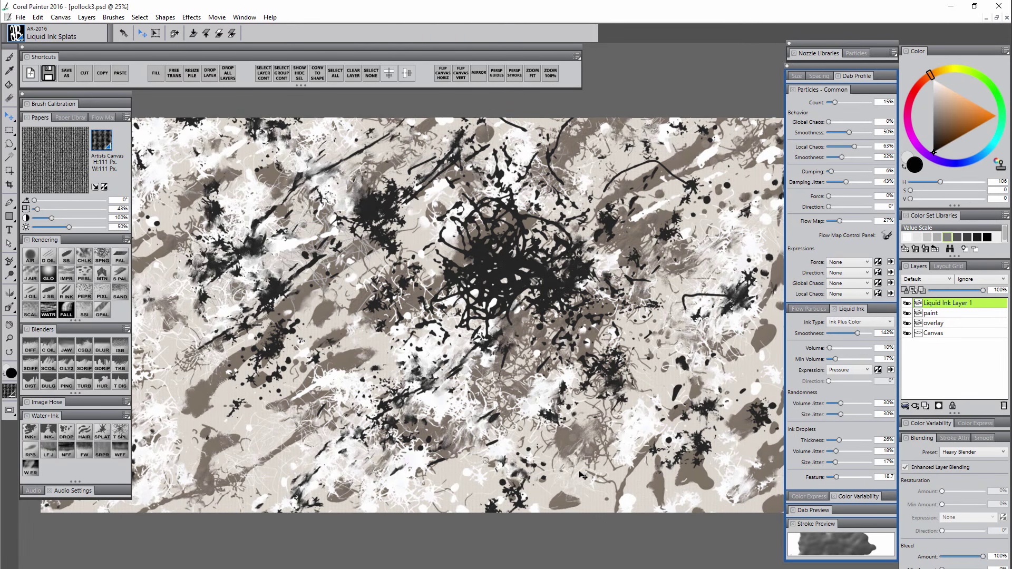
# Paint a second black splat in the canvas's lower-left area with Liquid Ink Splats.
pyautogui.press('b')
pyautogui.click(268, 424)
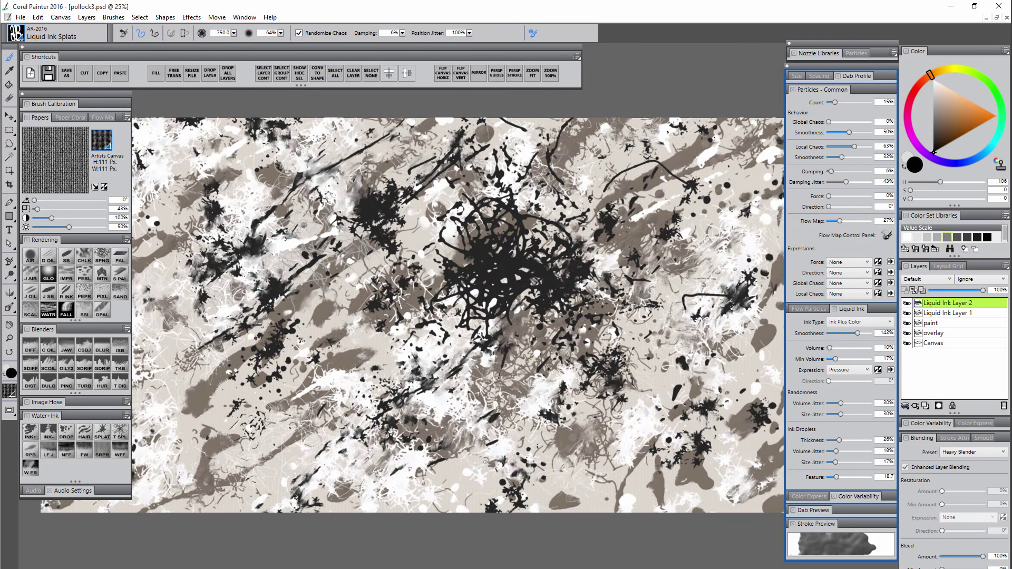
pyautogui.click(261, 433)
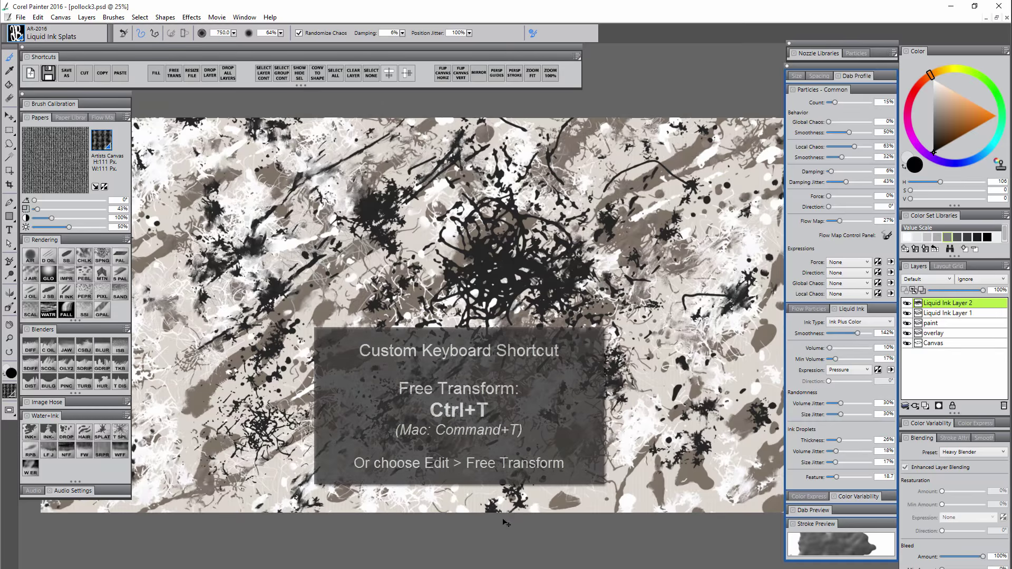
# Convert the second ink splat to a default layer and enlarge it with Free Transform to almost double size toward the upper right.
pyautogui.hotkey('ctrl', 't')
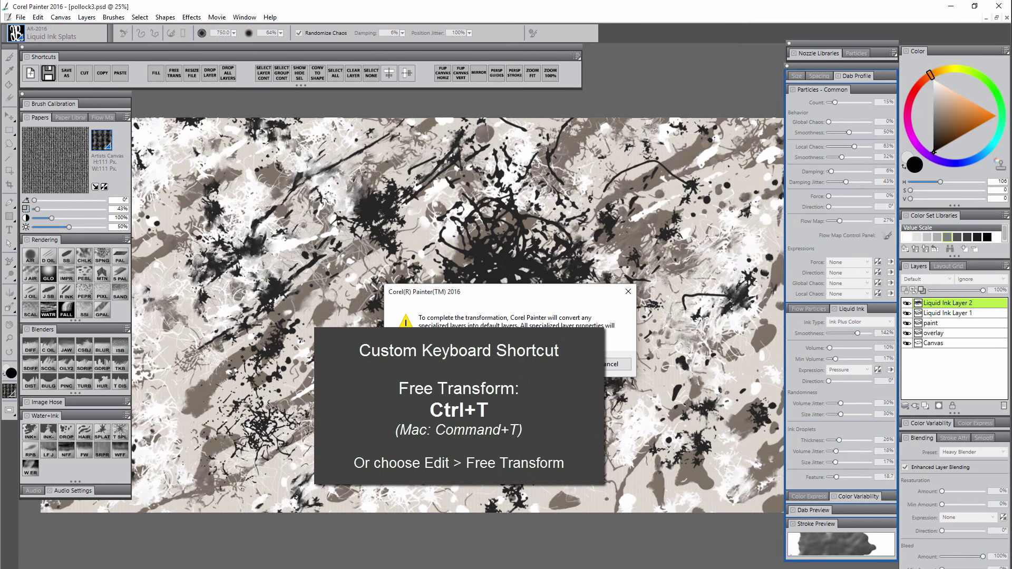
pyautogui.press('Return')
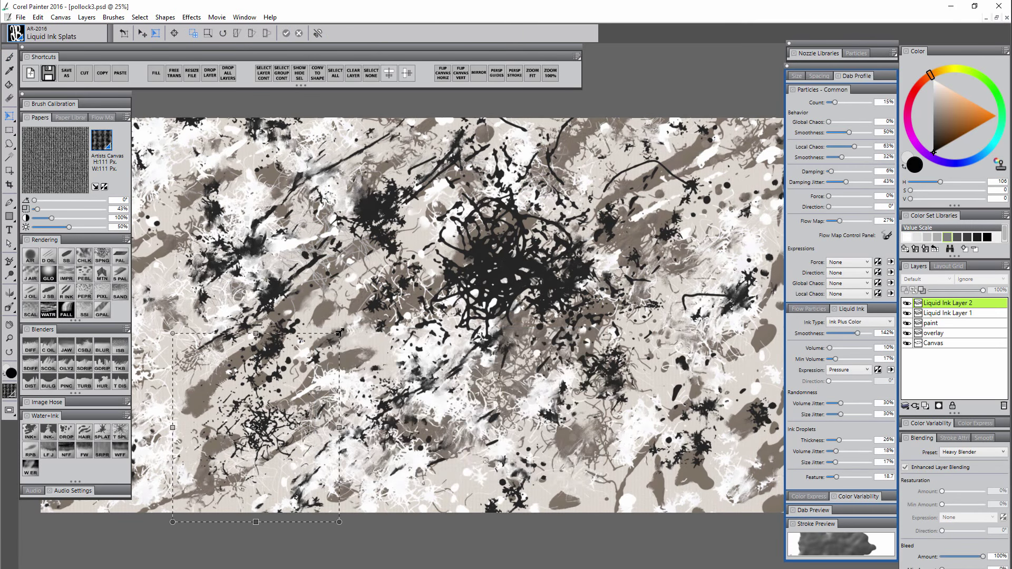
pyautogui.moveTo(340, 332); pyautogui.dragTo(487, 166)
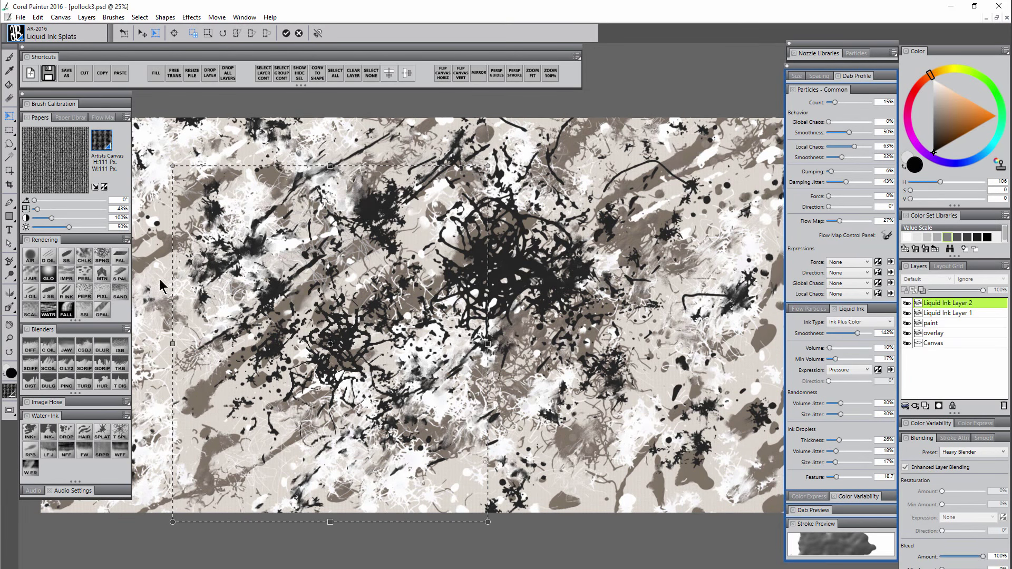
pyautogui.click(287, 33)
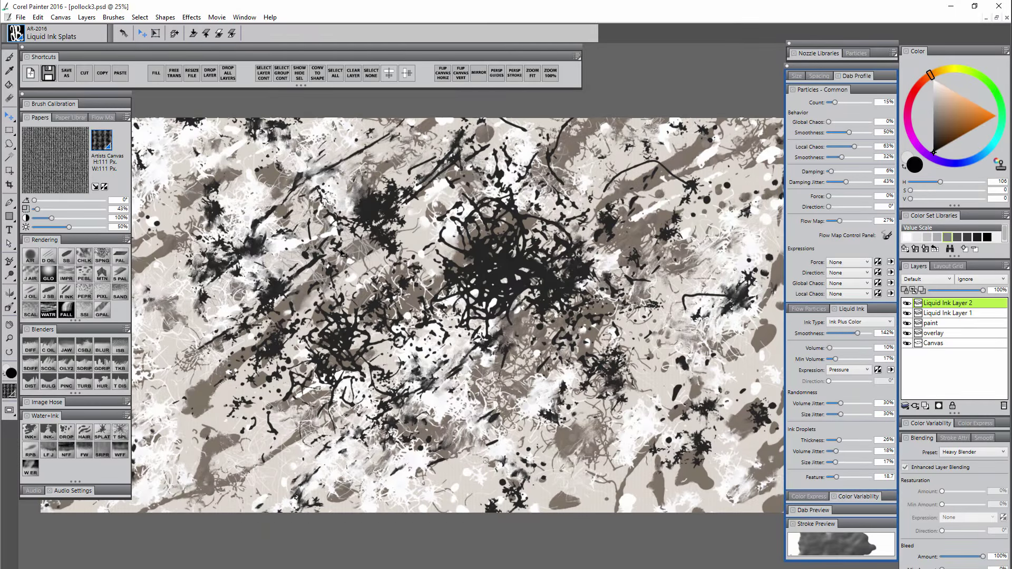
# Move the enlarged second ink splat toward the canvas's lower left and check the whole composition without the panels.
pyautogui.moveTo(360, 348); pyautogui.dragTo(285, 416)
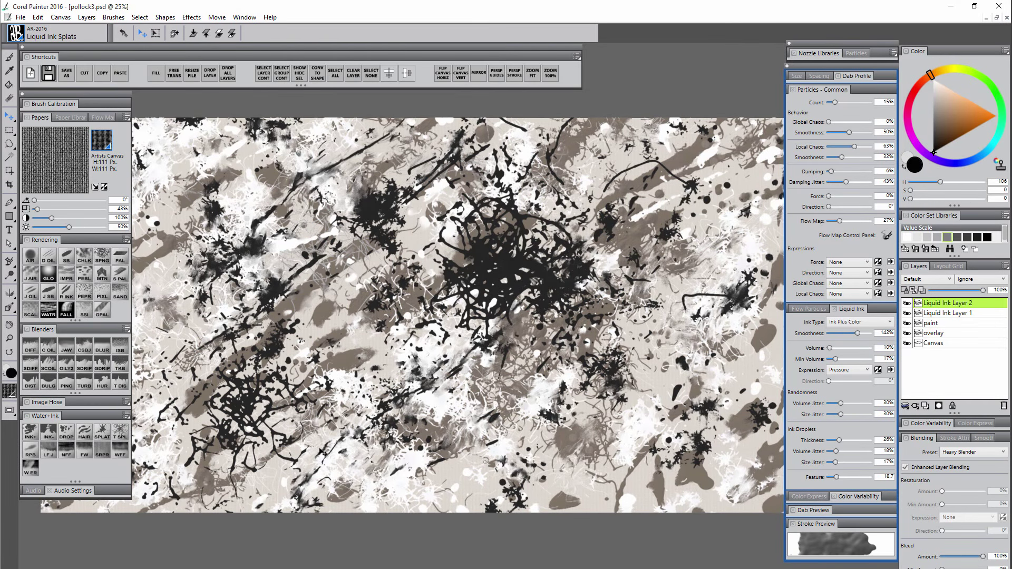
pyautogui.press('Tab')
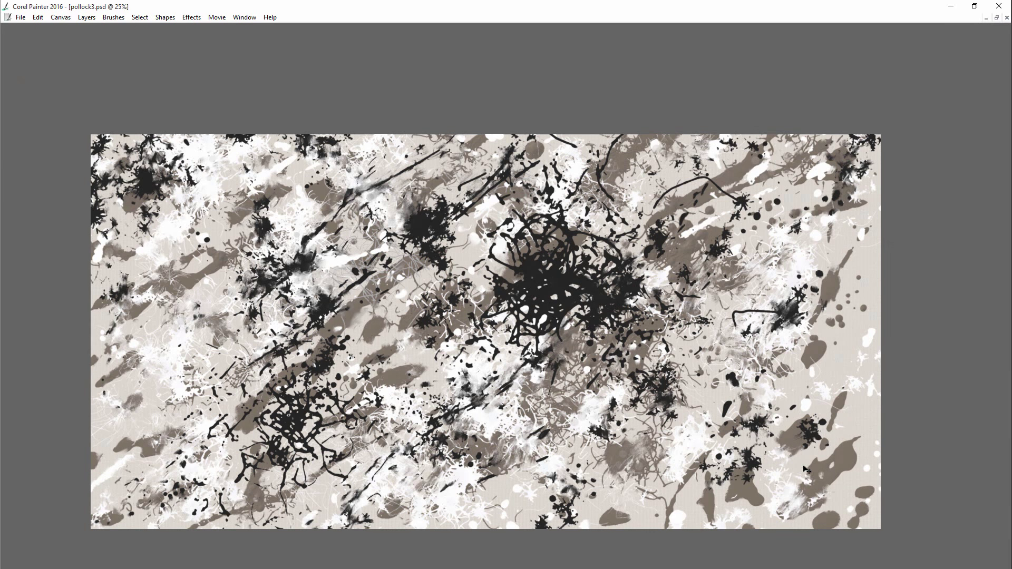
pyautogui.press('Tab')
# Paint a white splat to the right of the central black tangle with Thin Liquid Ink Splats.
pyautogui.click(934, 83)
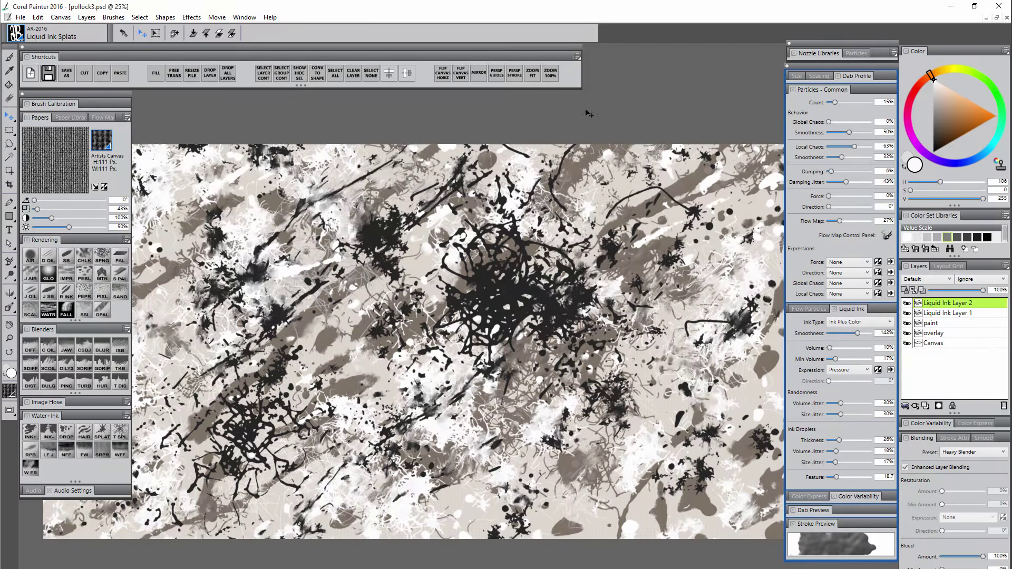
pyautogui.click(120, 430)
pyautogui.moveTo(672, 264)
pyautogui.mouseDown()
pyautogui.moveTo(682, 277)
pyautogui.moveTo(680, 237)
pyautogui.moveTo(650, 264)
pyautogui.moveTo(701, 269)
pyautogui.mouseUp()
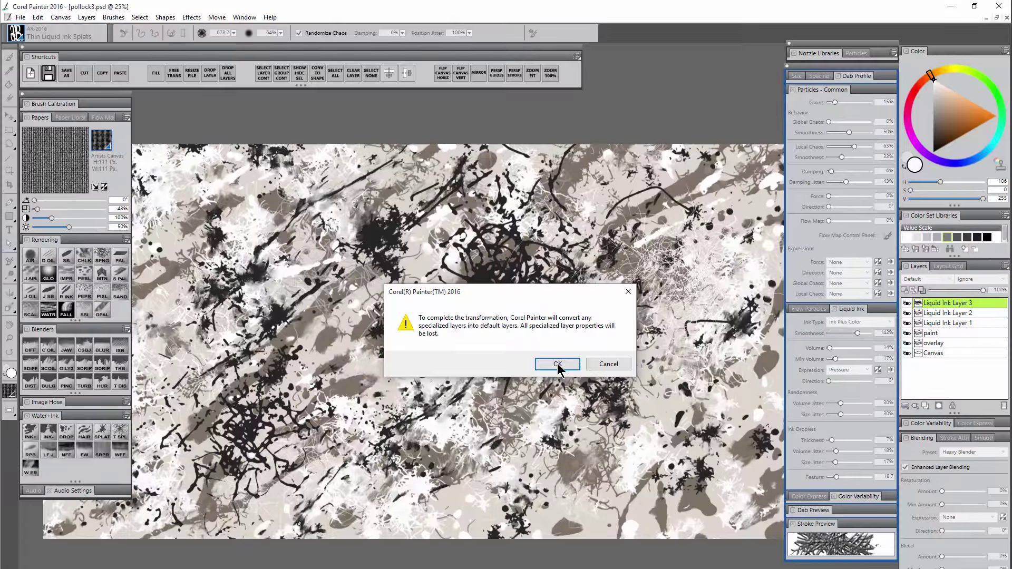
# Convert the white splat to a default layer, enlarge it with Free Transform to about double size and move it to the upper right.
pyautogui.click(553, 365)
pyautogui.hotkey('ctrl', 'alt', 't')
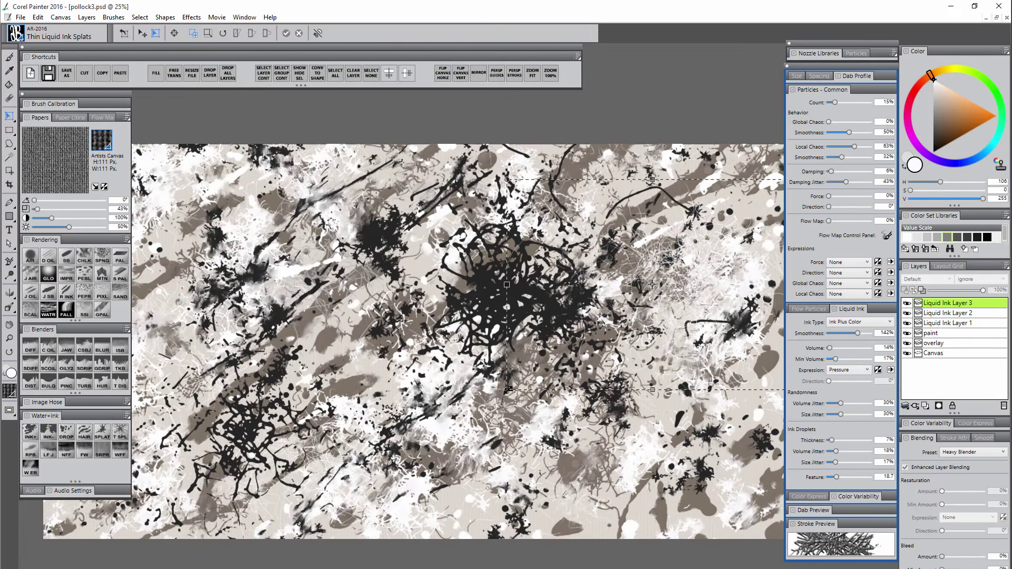
pyautogui.moveTo(508, 390)
pyautogui.mouseDown()
pyautogui.moveTo(401, 464)
pyautogui.moveTo(317, 548)
pyautogui.moveTo(248, 568)
pyautogui.moveTo(186, 568)
pyautogui.mouseUp()
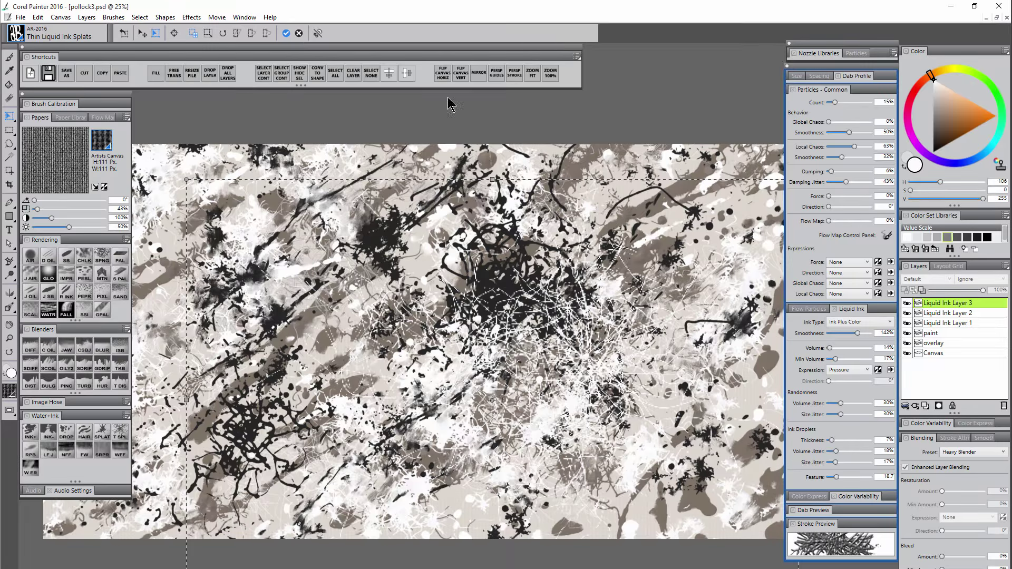
pyautogui.press('Return')
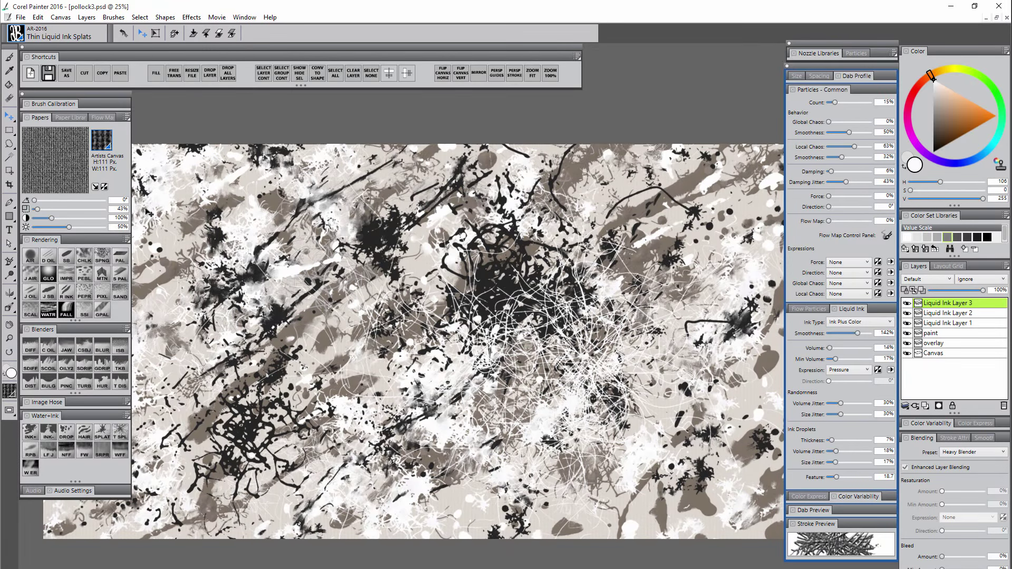
pyautogui.moveTo(507, 352)
pyautogui.mouseDown()
pyautogui.moveTo(611, 253)
pyautogui.moveTo(718, 179)
pyautogui.mouseUp()
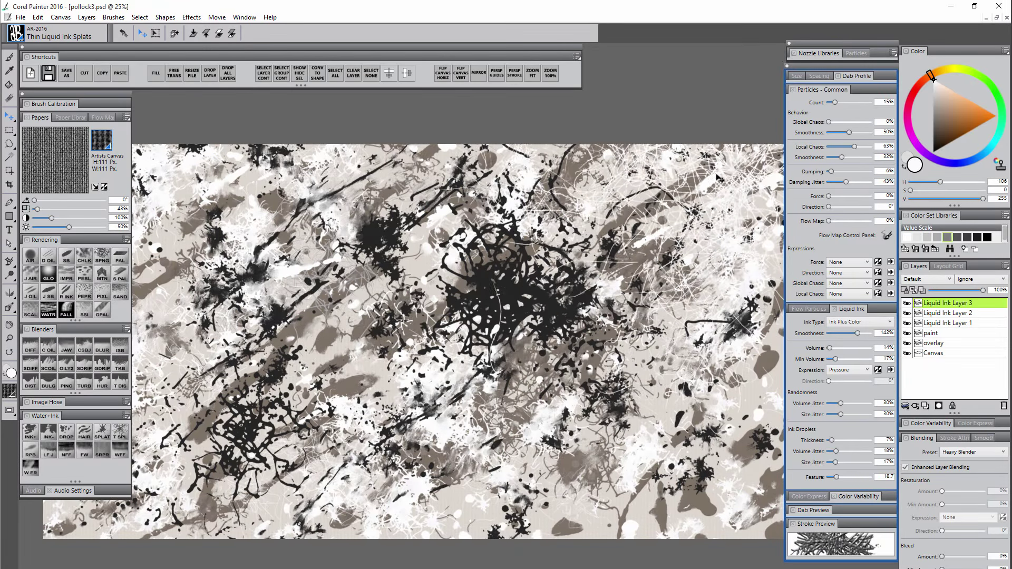
# Scatter small white Liquid Ink Splats over the central black tangle and around the canvas's upper center.
pyautogui.moveTo(446, 456); pyautogui.dragTo(435, 436)
pyautogui.hotkey('ctrl', 'space')
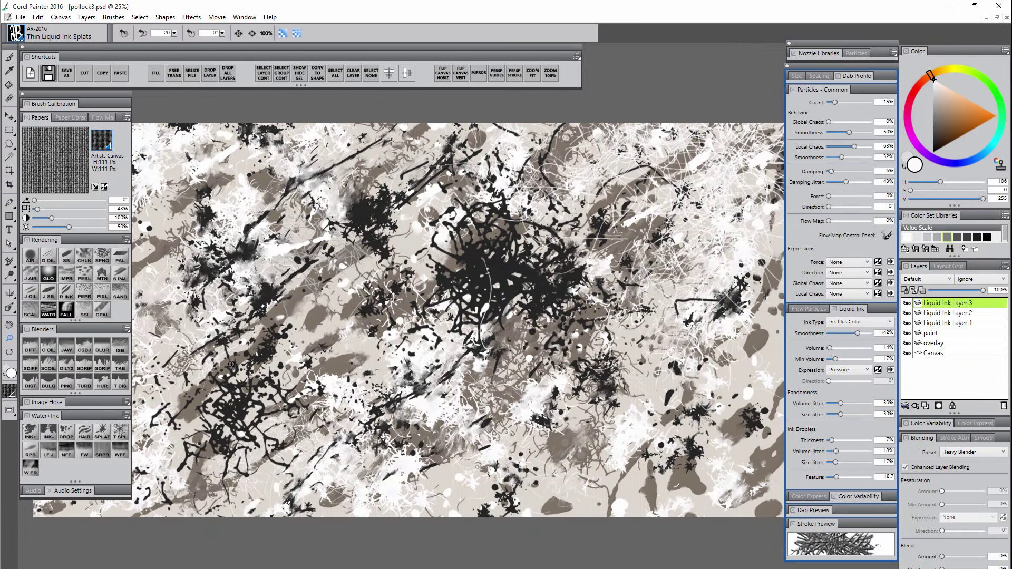
pyautogui.click(67, 432)
pyautogui.click(521, 259)
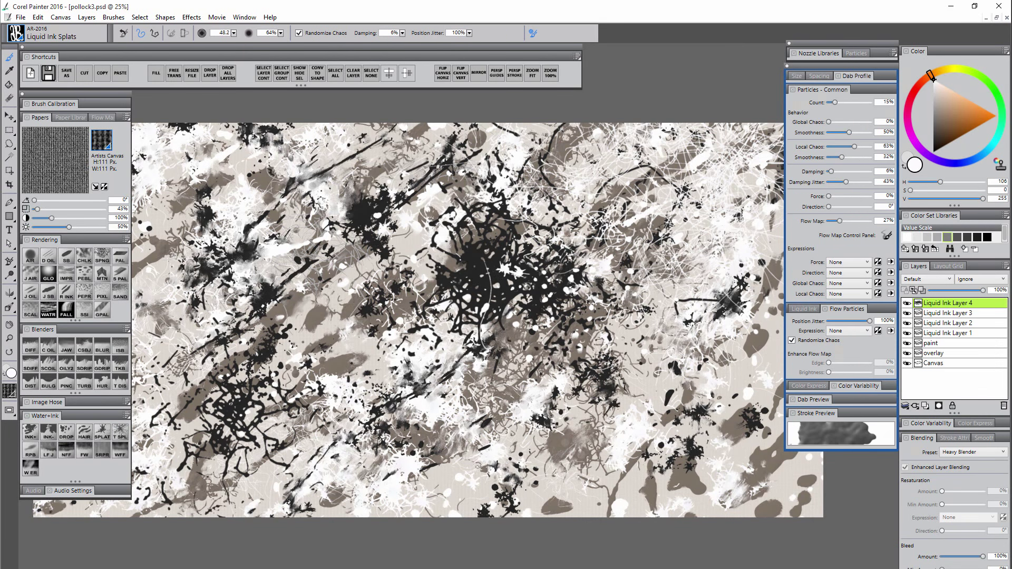
pyautogui.press('Tab')
pyautogui.moveTo(452, 160); pyautogui.dragTo(455, 218)
# Add black Liquid Ink Splats along the lower-left edge and in the lower-right corner, plus taupe ones over the central tangle.
pyautogui.moveTo(104, 391)
pyautogui.mouseDown()
pyautogui.moveTo(104, 443)
pyautogui.moveTo(103, 418)
pyautogui.mouseUp()
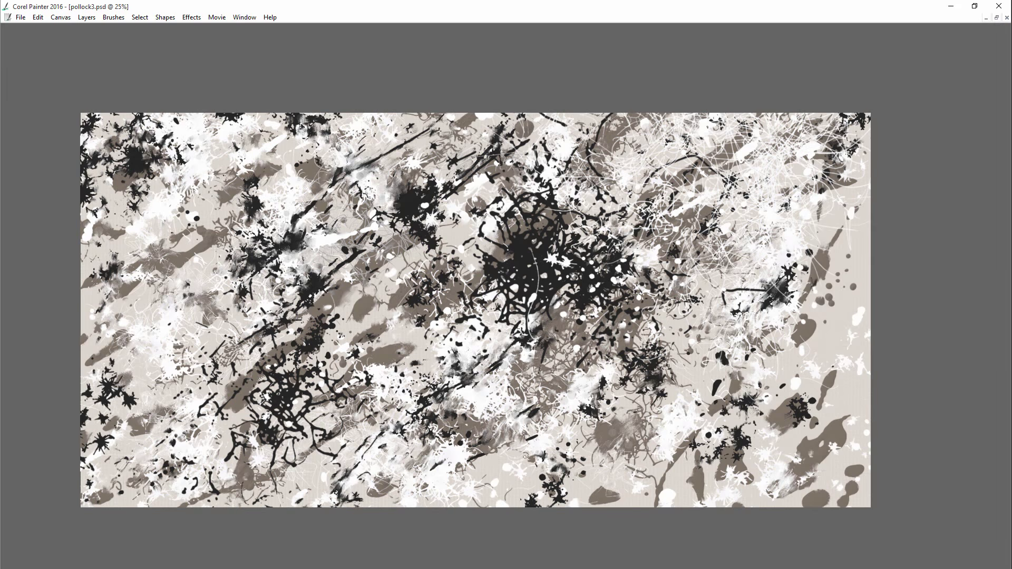
pyautogui.moveTo(778, 477)
pyautogui.mouseDown()
pyautogui.moveTo(819, 478)
pyautogui.moveTo(832, 454)
pyautogui.mouseUp()
pyautogui.moveTo(115, 400); pyautogui.dragTo(95, 481)
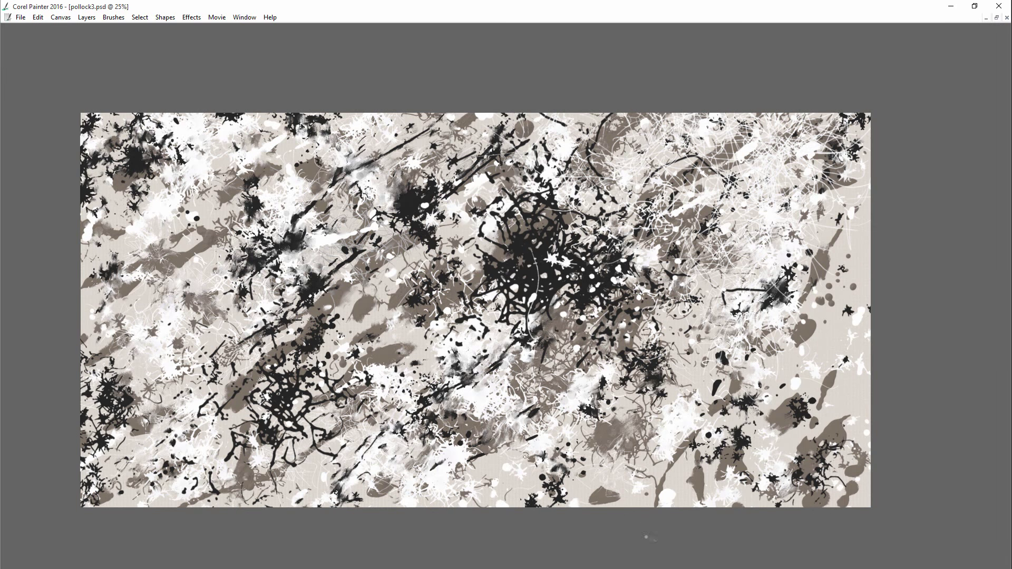
pyautogui.press('Tab')
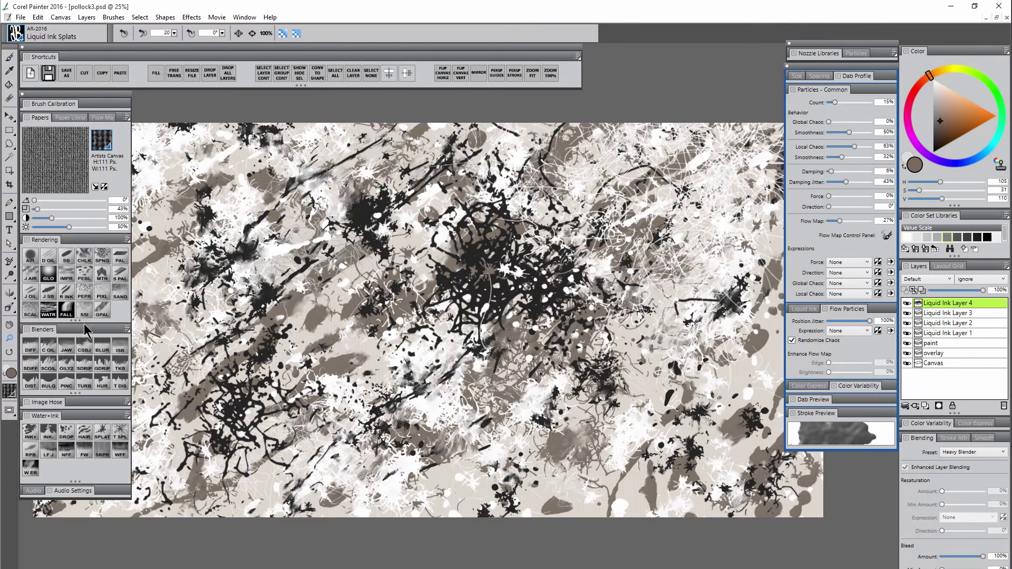
pyautogui.keyDown('alt'); pyautogui.click(426, 342); pyautogui.keyUp('alt')
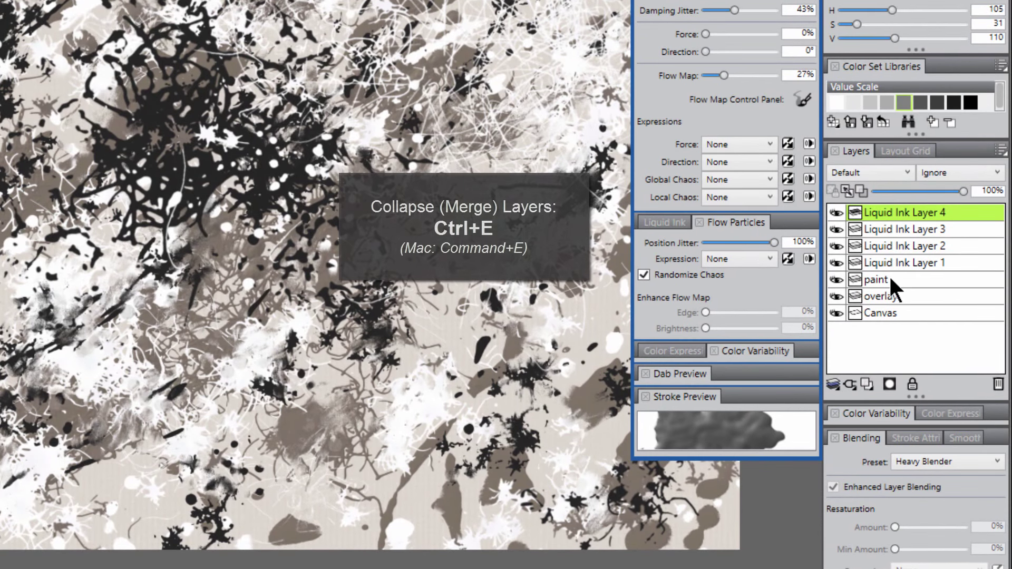
# Collapse the four Liquid Ink layers together with the paint layer and create a new layer above the result.
pyautogui.keyDown('shift'); pyautogui.click(892, 278); pyautogui.keyUp('shift')
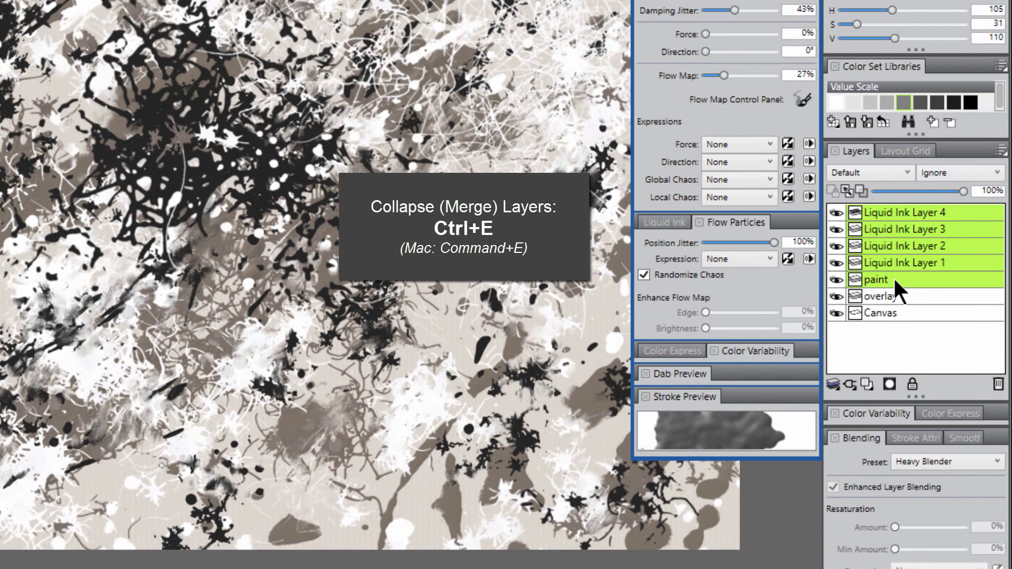
pyautogui.hotkey('ctrl', 'e')
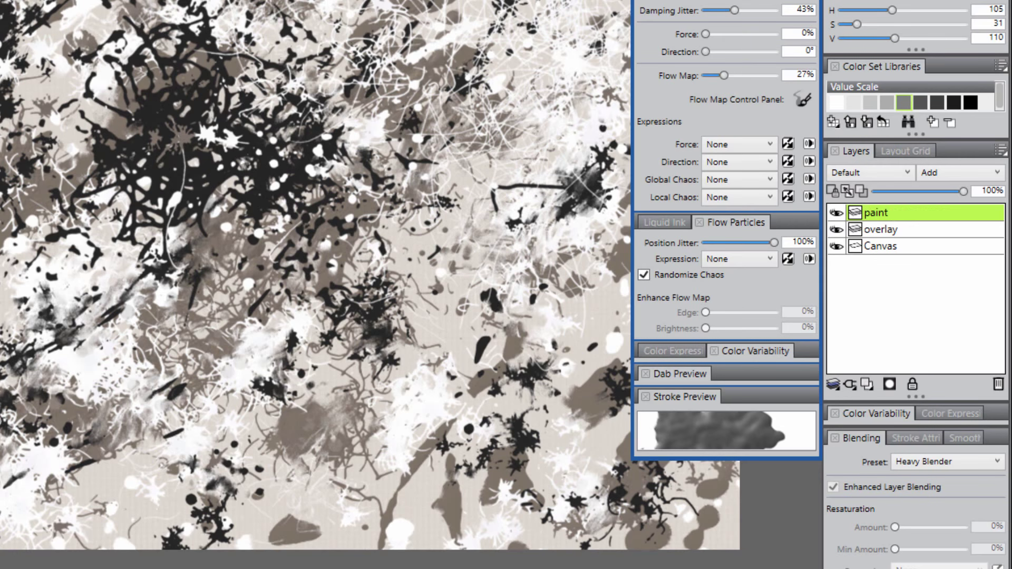
pyautogui.click(867, 384)
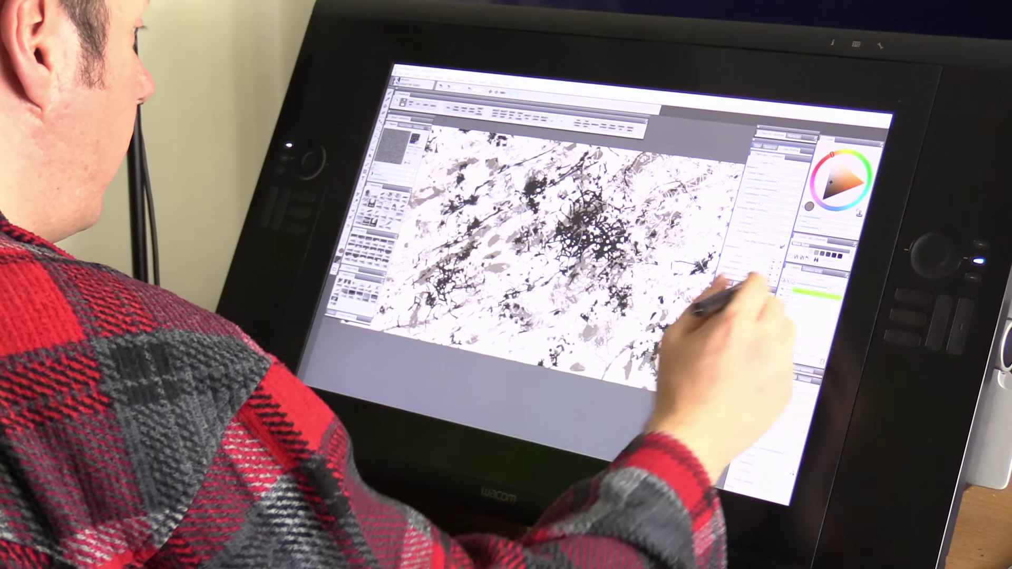
# Set the new layer up as overlay-top with the Overlay method and fill it with neutral gray at value 128.
pyautogui.click(795, 276)
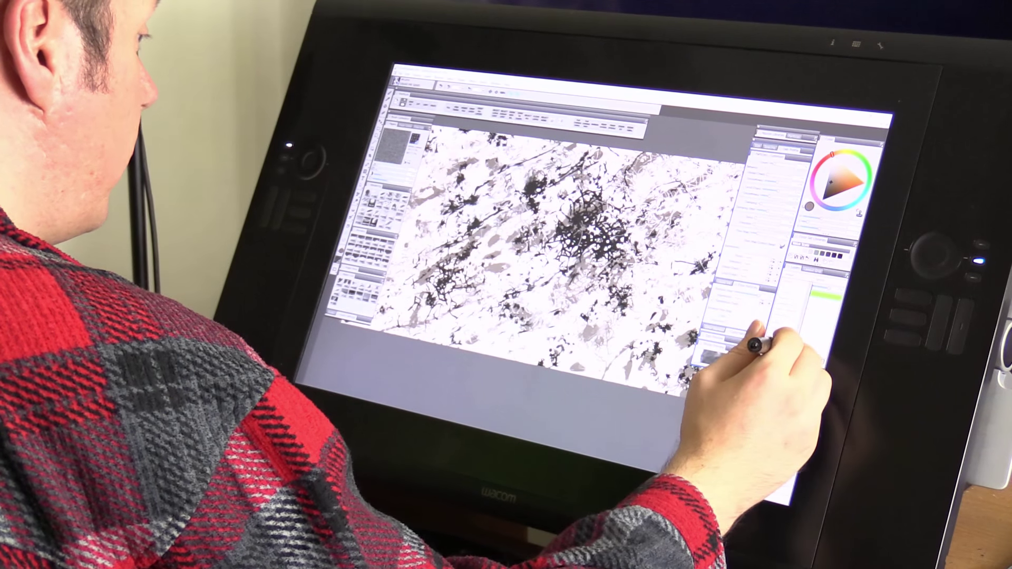
pyautogui.click(789, 312)
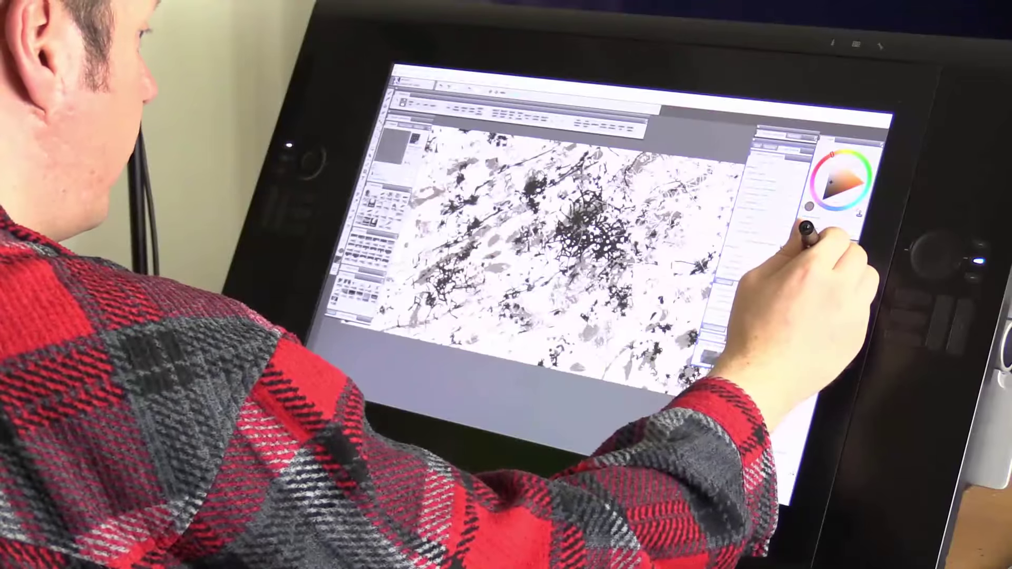
pyautogui.click(833, 208)
pyautogui.click(440, 76)
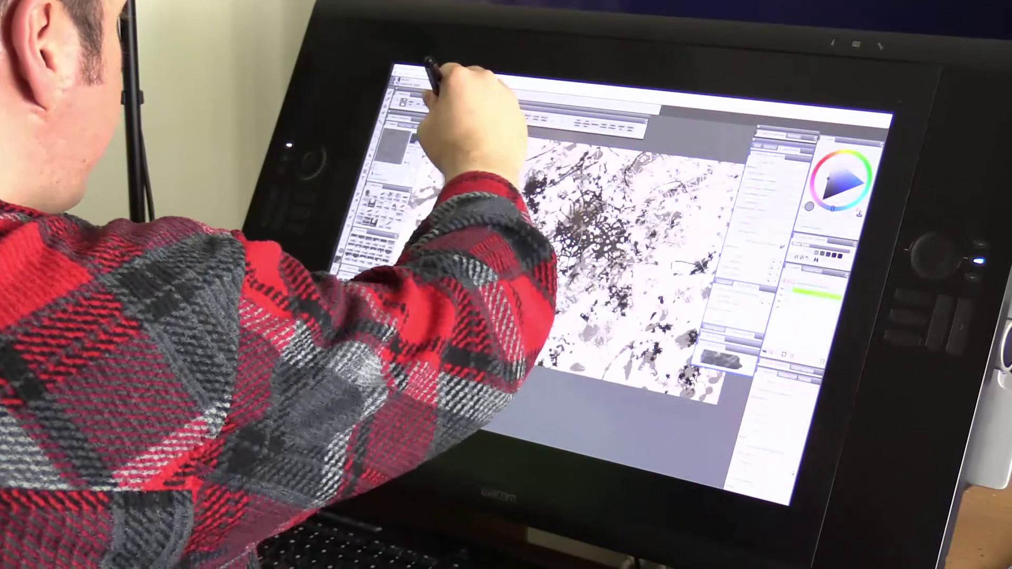
pyautogui.click(443, 87)
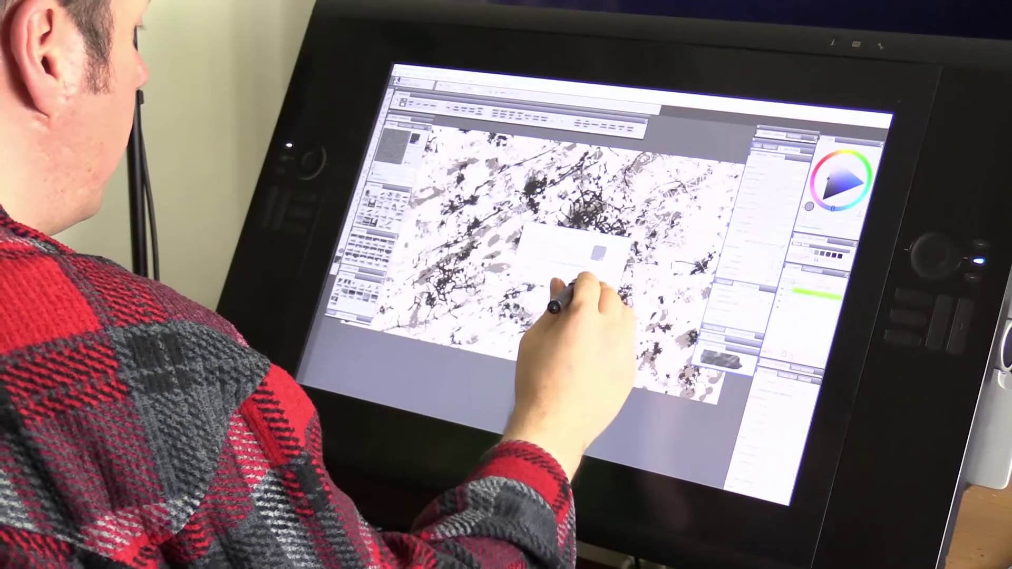
pyautogui.click(601, 281)
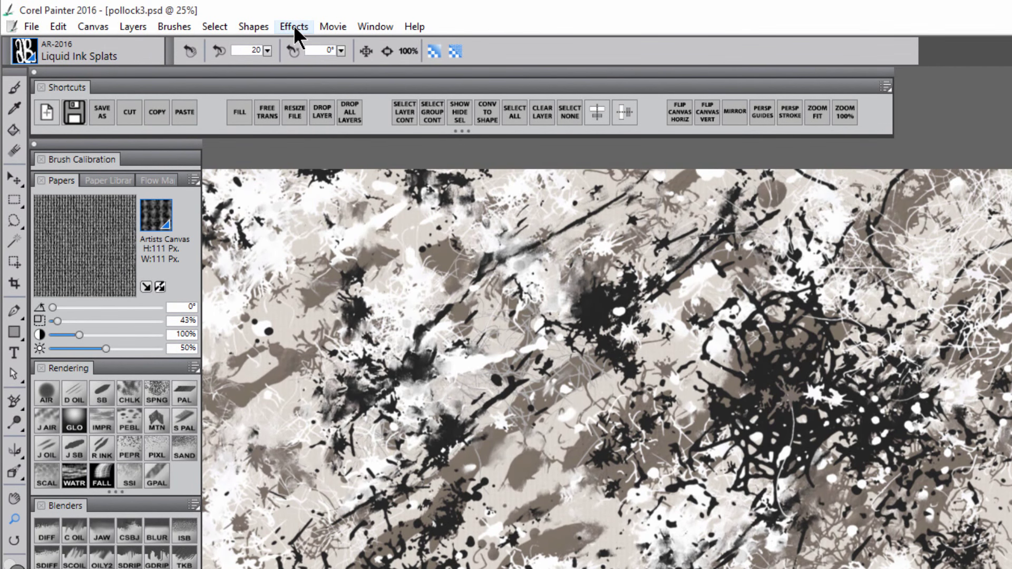
# Apply a Paper surface texture to overlay-top with amount 138%, picture 100% and shine 40%.
pyautogui.click(294, 26)
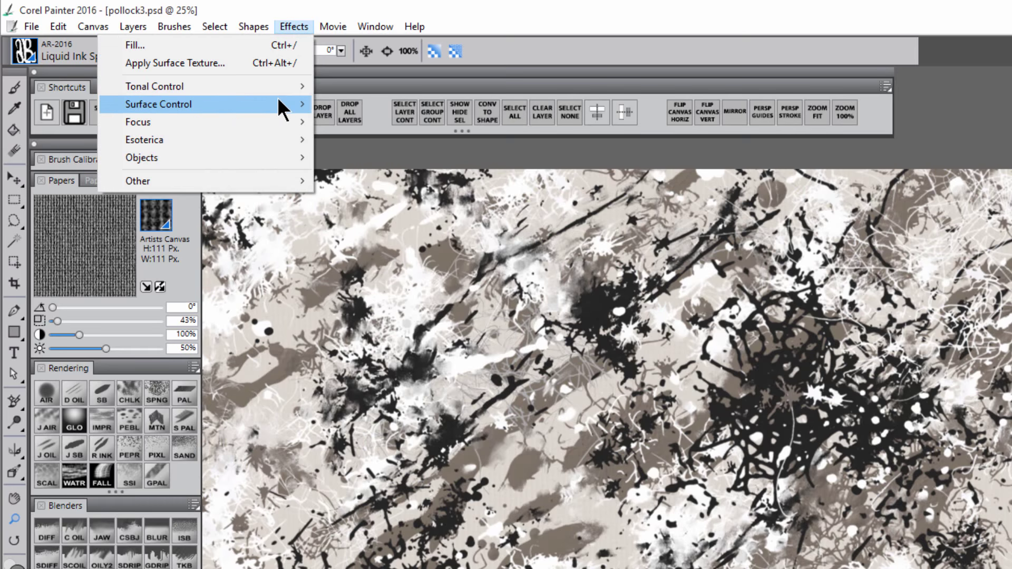
pyautogui.moveTo(282, 101)
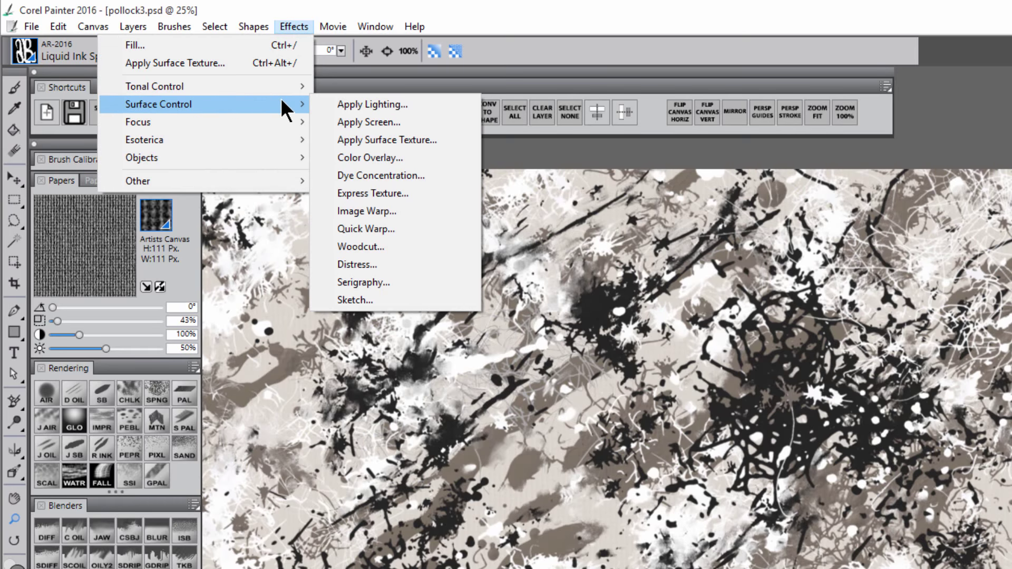
pyautogui.click(401, 139)
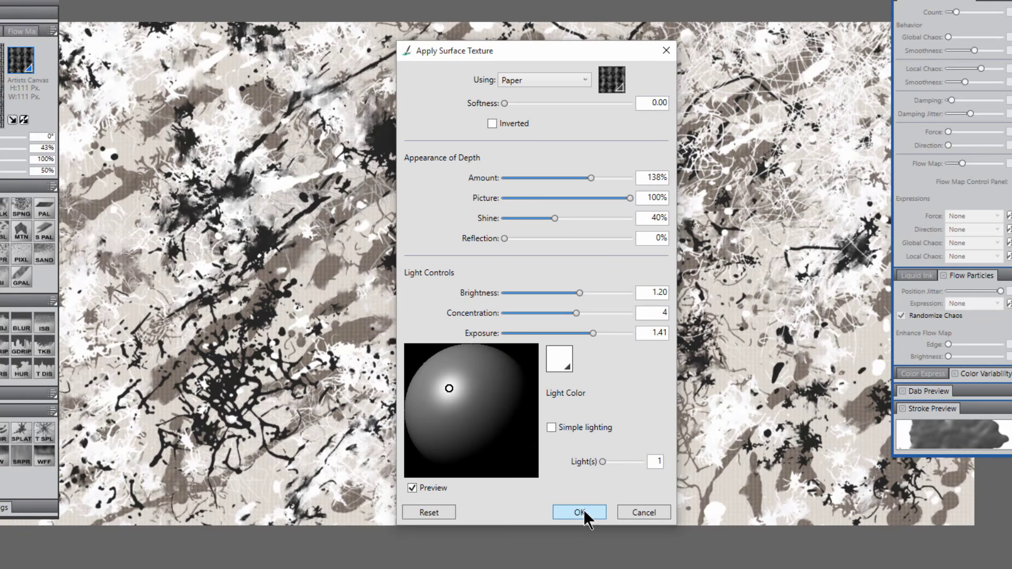
pyautogui.click(584, 510)
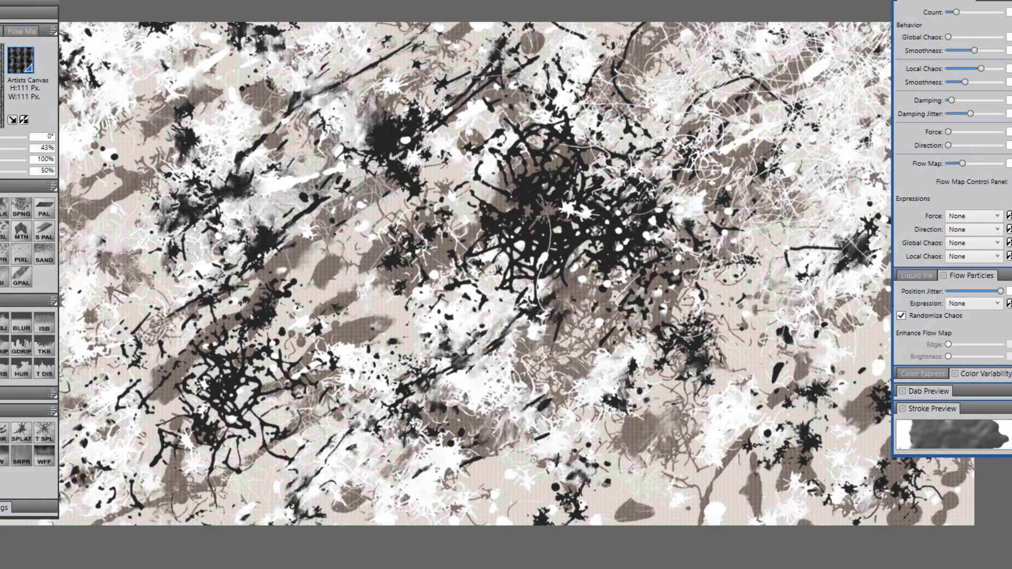
# Inspect the canvas texture up close and lower the overlay-top layer's opacity to 13%.
pyautogui.scroll(5, 518, 241)
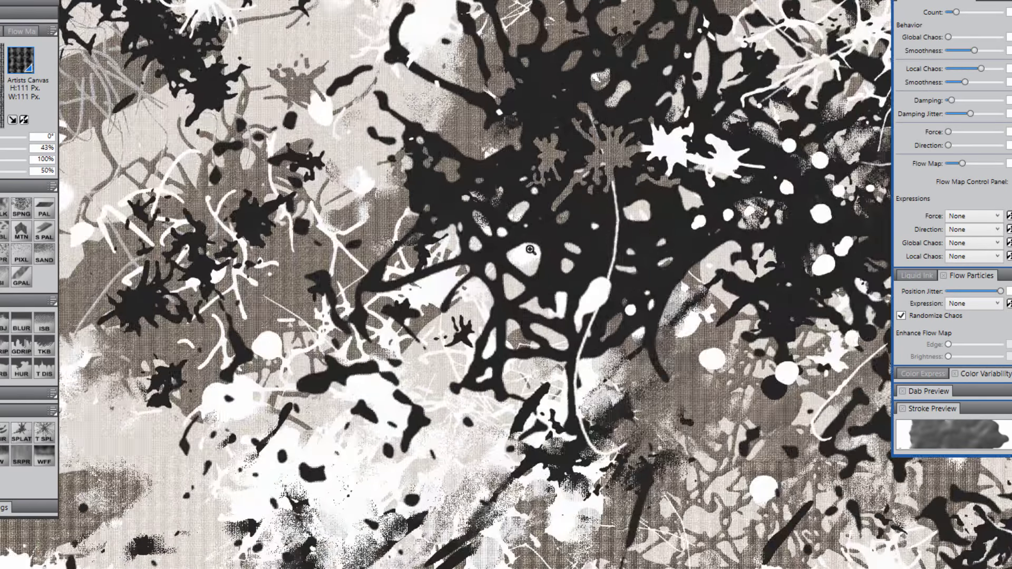
pyautogui.click(530, 250)
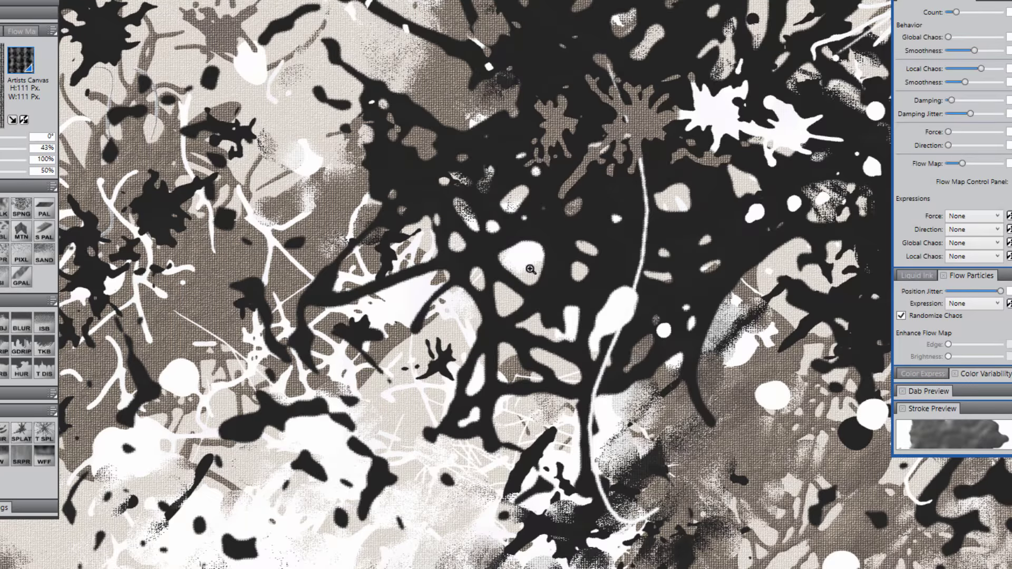
pyautogui.click(530, 269)
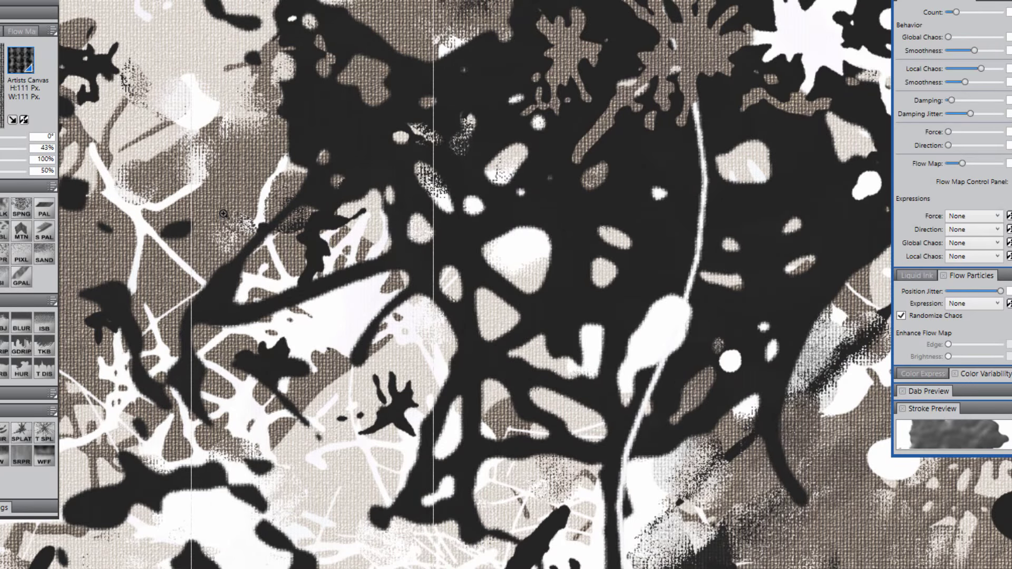
pyautogui.moveTo(315, 273); pyautogui.dragTo(487, 468)
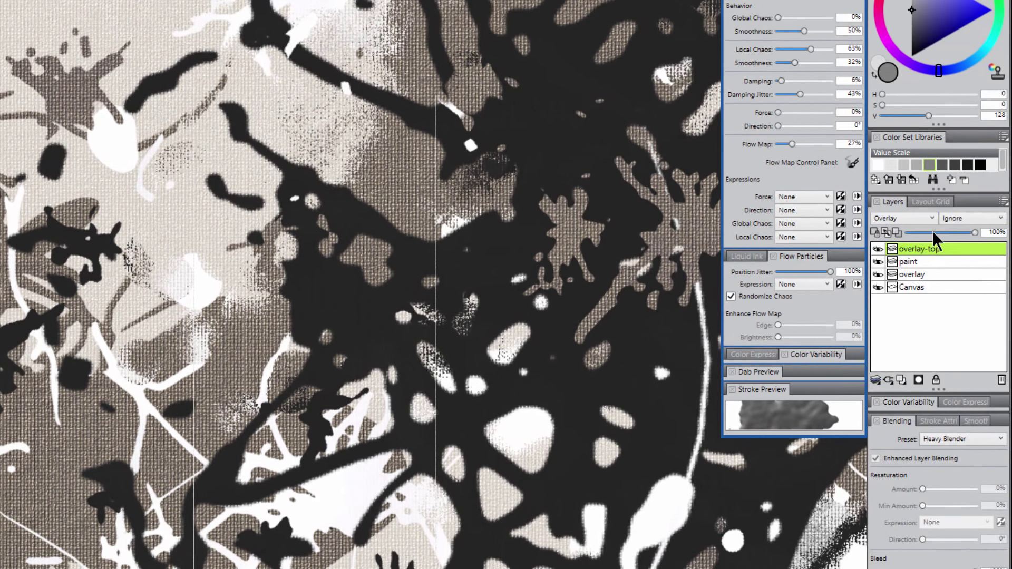
pyautogui.click(931, 232)
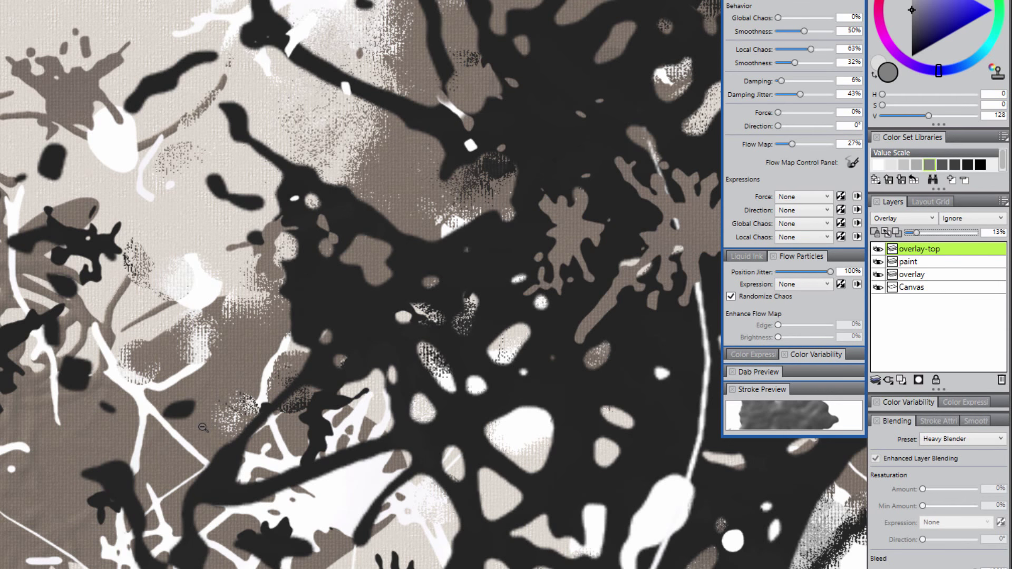
# Add a layer mask to overlay-top and sponge black across the canvas on it with the Sponge AR brush.
pyautogui.scroll(3, 169, 437)
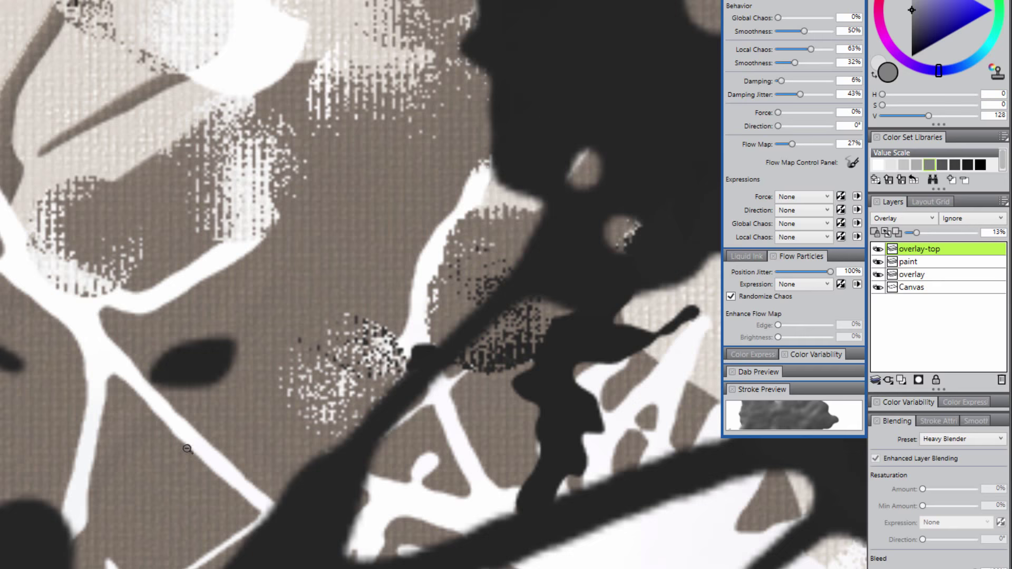
pyautogui.scroll(-8, 187, 449)
pyautogui.click(918, 380)
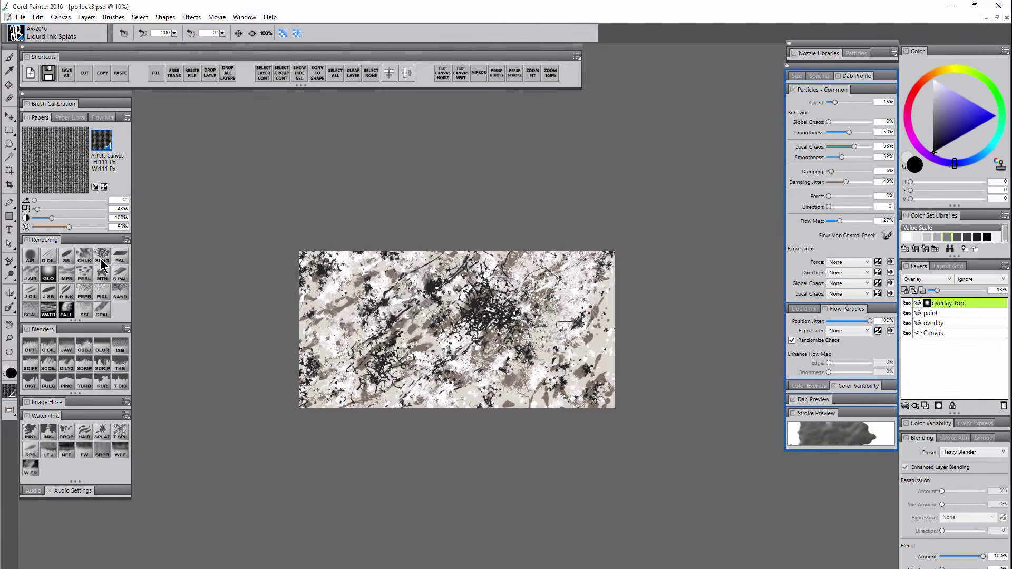
pyautogui.click(101, 261)
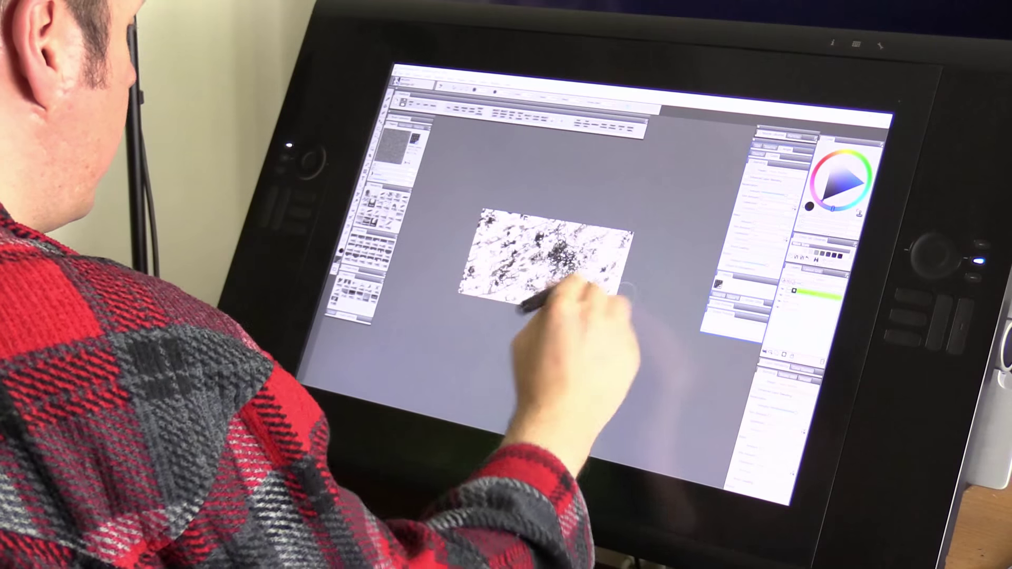
pyautogui.moveTo(627, 293)
pyautogui.mouseDown()
pyautogui.moveTo(567, 212)
pyautogui.moveTo(614, 253)
pyautogui.moveTo(474, 232)
pyautogui.mouseUp()
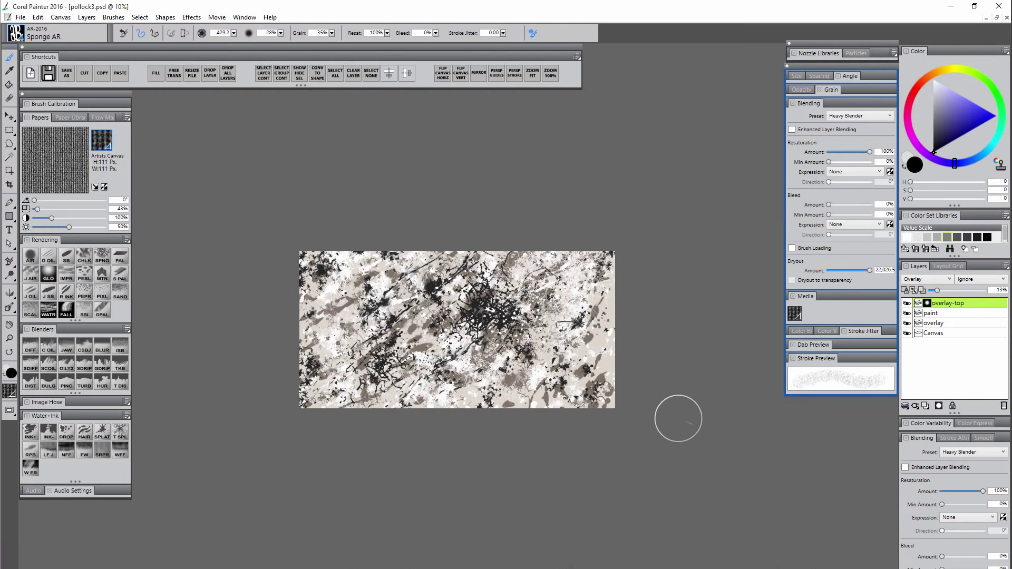
# Apply overlay-top's layer mask permanently to the layer and save the painting as a new Photoshop file.
pyautogui.rightClick(928, 303)
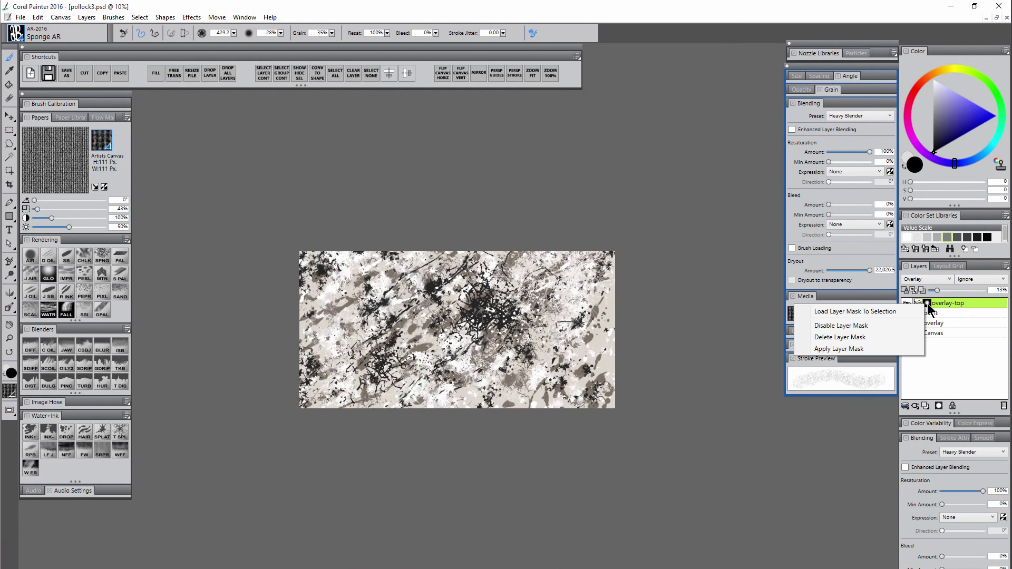
pyautogui.click(853, 351)
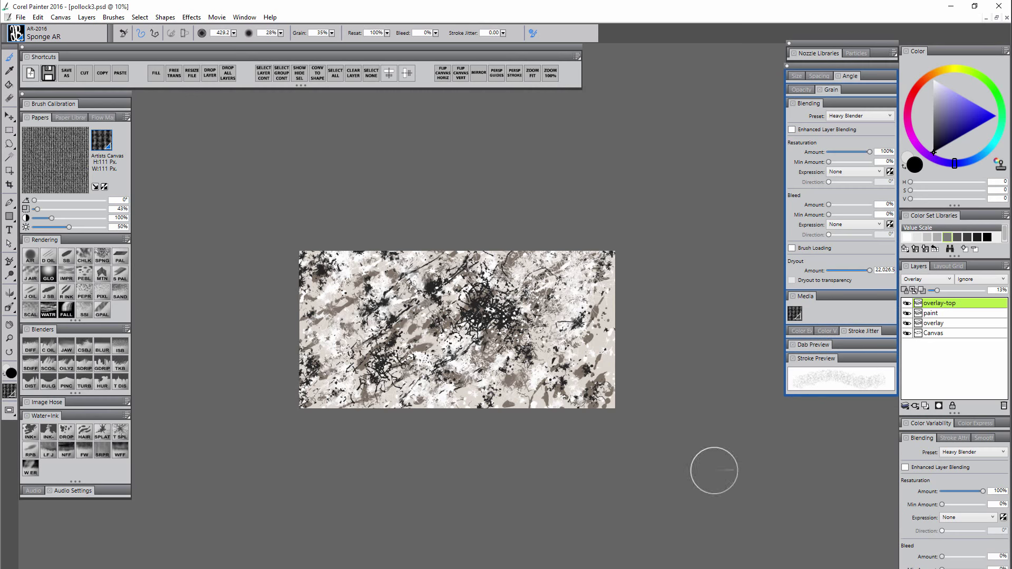
pyautogui.click(66, 73)
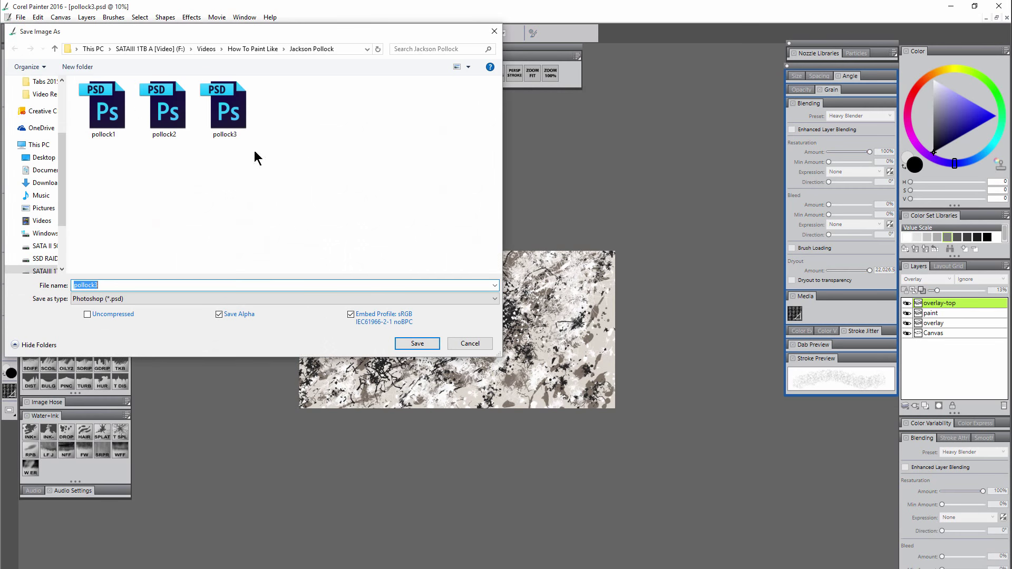
pyautogui.click(172, 282)
pyautogui.press('Return')
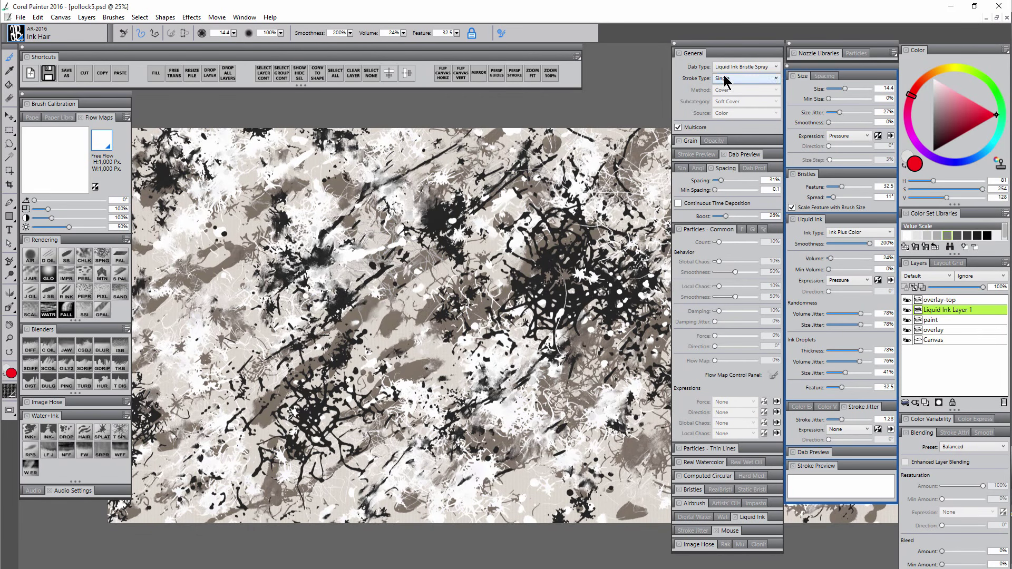
# Look over the available brush control panels and the custom palette grouping the Size, Bristles, Liquid Ink and Stroke Jitter controls.
pyautogui.click(244, 18)
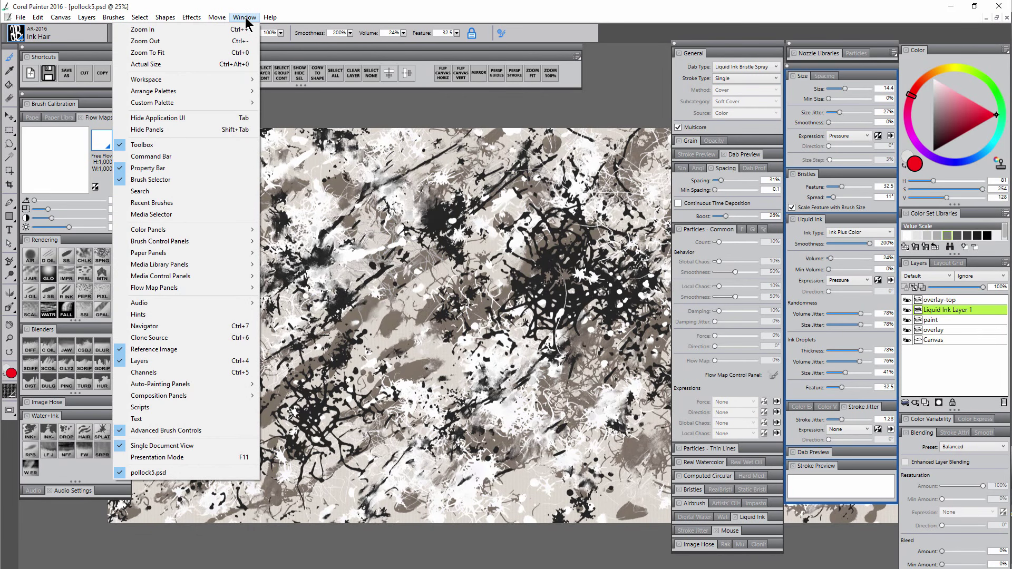
pyautogui.moveTo(195, 243)
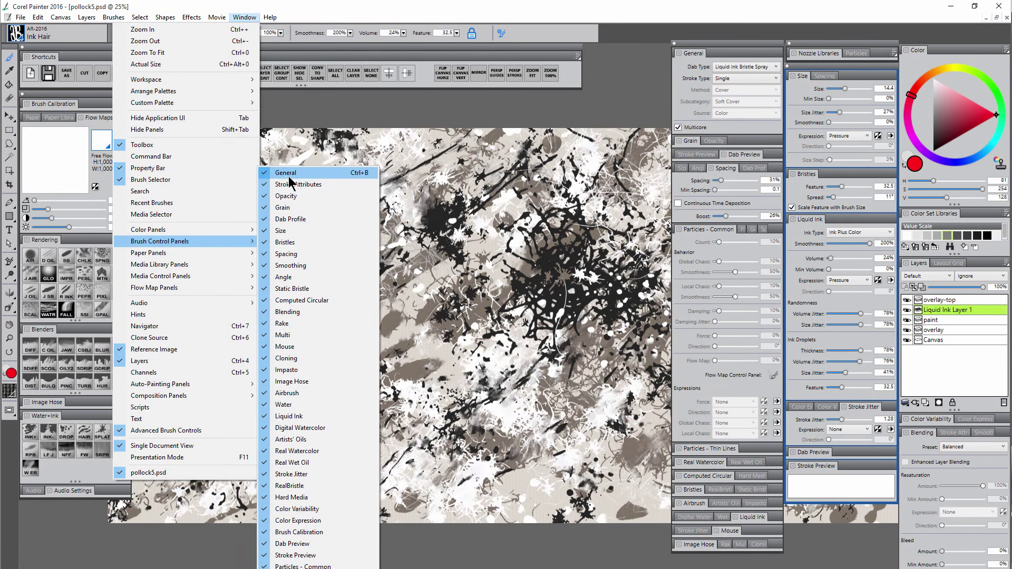
pyautogui.click(728, 52)
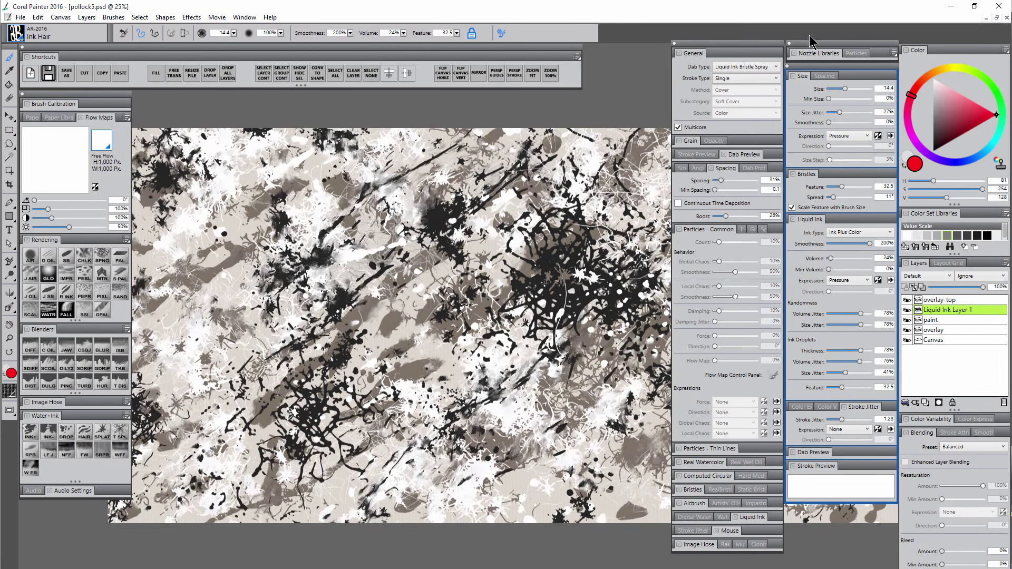
pyautogui.moveTo(822, 71)
pyautogui.mouseDown()
pyautogui.moveTo(592, 127)
pyautogui.moveTo(560, 124)
pyautogui.mouseUp()
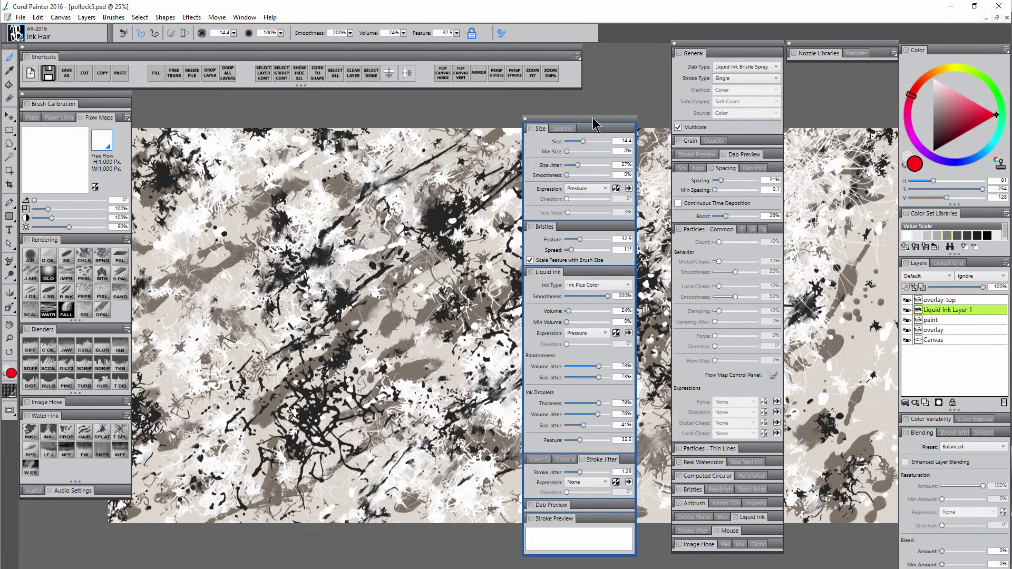
pyautogui.moveTo(593, 118)
pyautogui.mouseDown()
pyautogui.moveTo(809, 98)
pyautogui.moveTo(864, 79)
pyautogui.mouseUp()
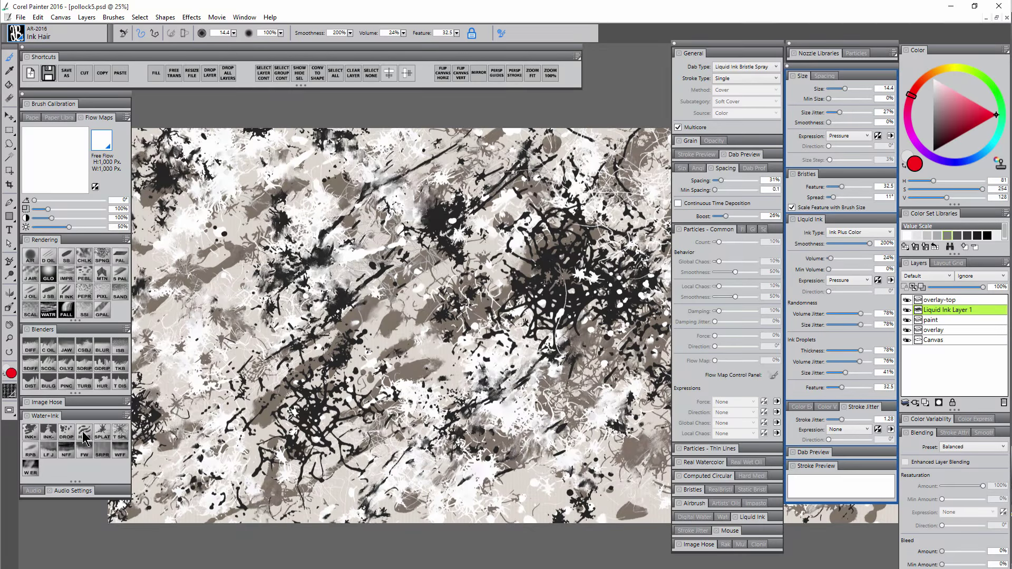
# Reset the Ink Hair brush to its default settings, test it with two red strokes and undo them.
pyautogui.click(123, 33)
pyautogui.moveTo(472, 181)
pyautogui.mouseDown()
pyautogui.moveTo(364, 289)
pyautogui.moveTo(229, 365)
pyautogui.mouseUp()
pyautogui.moveTo(541, 267)
pyautogui.mouseDown()
pyautogui.moveTo(451, 331)
pyautogui.moveTo(382, 404)
pyautogui.moveTo(340, 424)
pyautogui.mouseUp()
pyautogui.hotkey('ctrl', 'z')
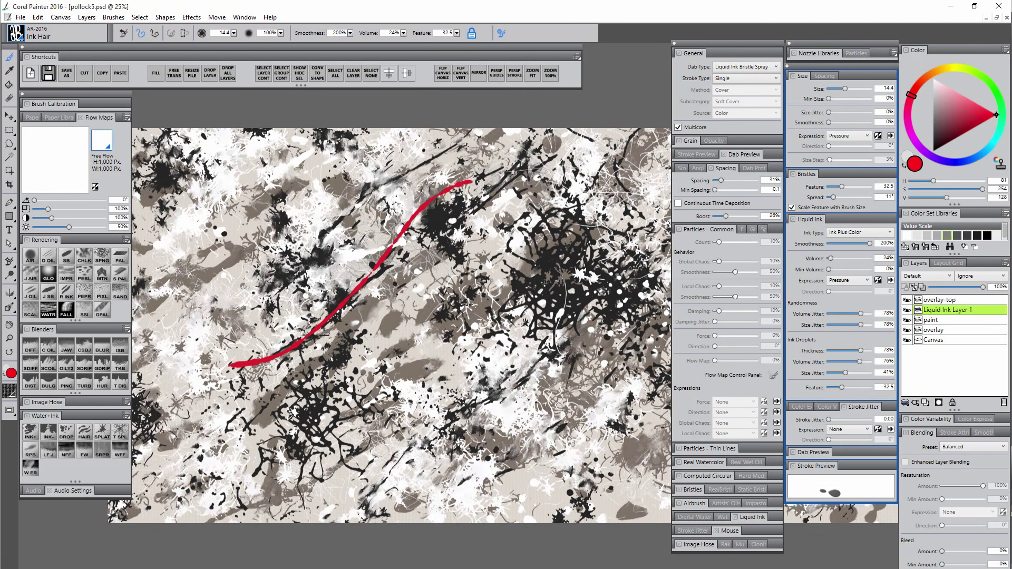
pyautogui.hotkey('ctrl', 'z')
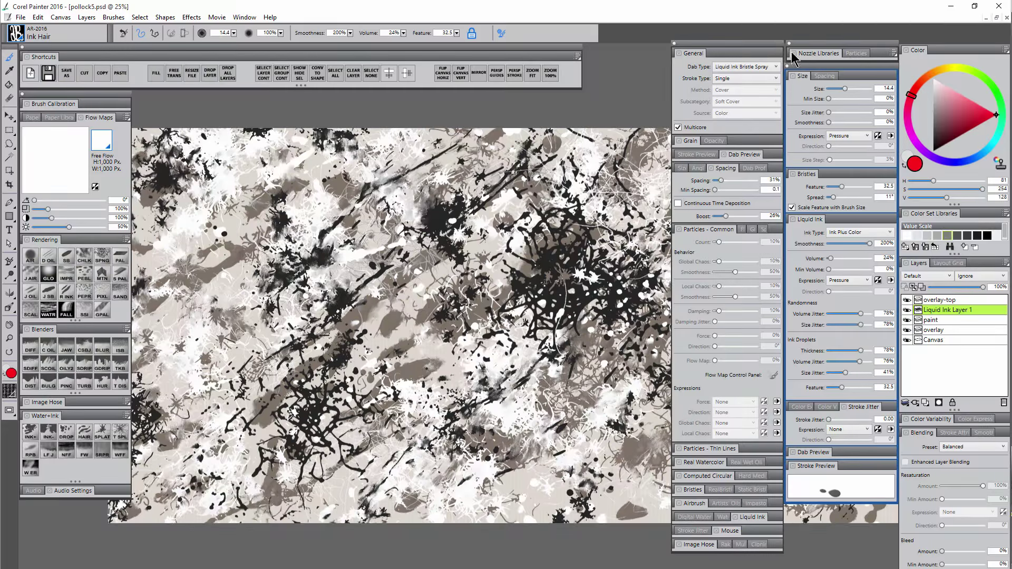
# Set the Ink Hair brush's spacing to 42% and paint a diagonal red test stroke.
pyautogui.click(828, 77)
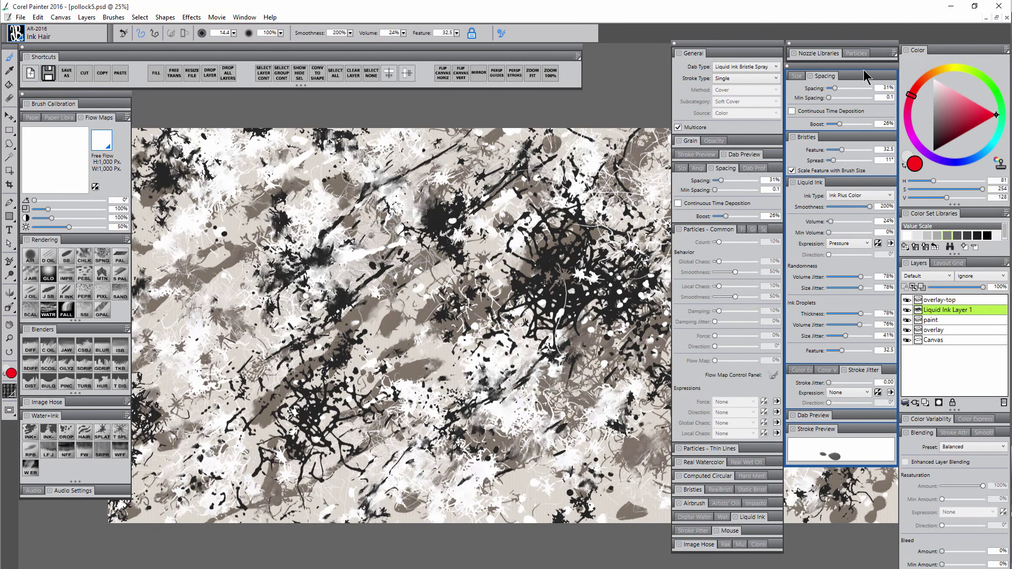
pyautogui.click(847, 88)
pyautogui.click(841, 88)
pyautogui.moveTo(559, 249)
pyautogui.mouseDown()
pyautogui.moveTo(399, 399)
pyautogui.moveTo(362, 412)
pyautogui.mouseUp()
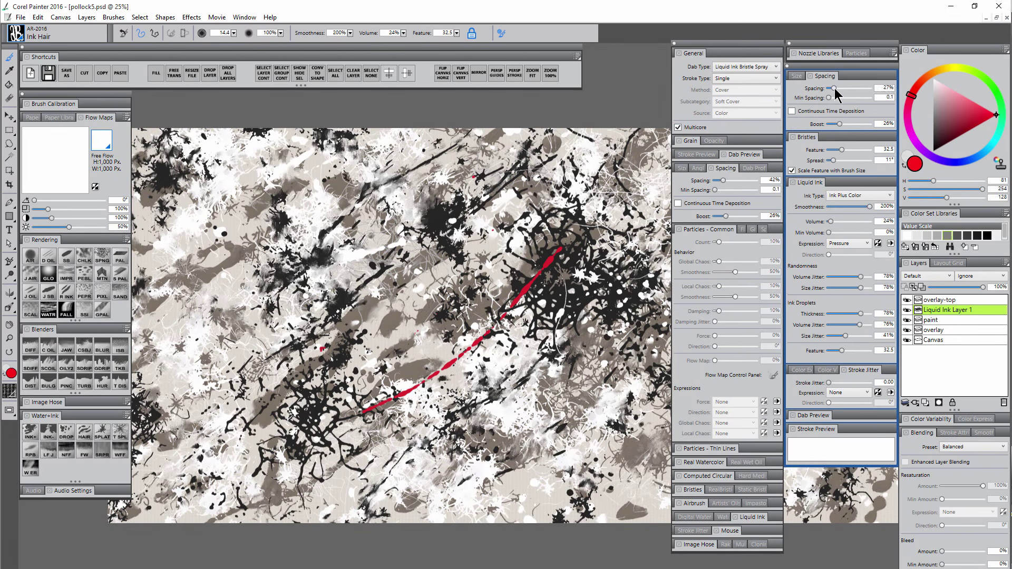
# Lower the spacing to 14% and then further, painting a long red test stroke at each setting.
pyautogui.moveTo(837, 89); pyautogui.dragTo(831, 88)
pyautogui.moveTo(536, 237)
pyautogui.mouseDown()
pyautogui.moveTo(373, 358)
pyautogui.moveTo(312, 385)
pyautogui.mouseUp()
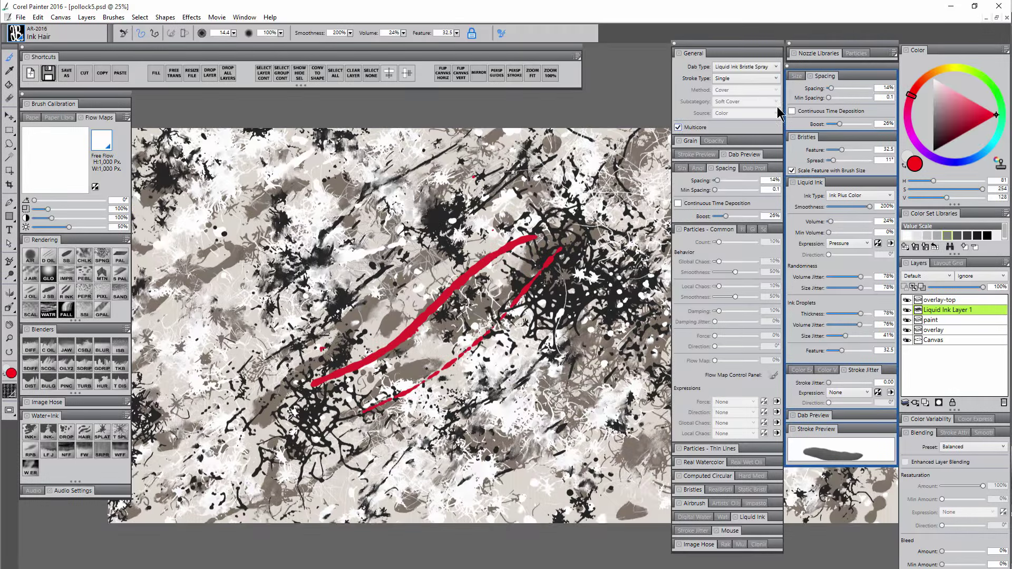
pyautogui.moveTo(831, 88); pyautogui.dragTo(828, 88)
pyautogui.moveTo(595, 277)
pyautogui.mouseDown()
pyautogui.moveTo(564, 316)
pyautogui.moveTo(349, 472)
pyautogui.mouseUp()
# Raise the spacing to 49% and paint two more red test strokes above the earlier ones.
pyautogui.click(838, 88)
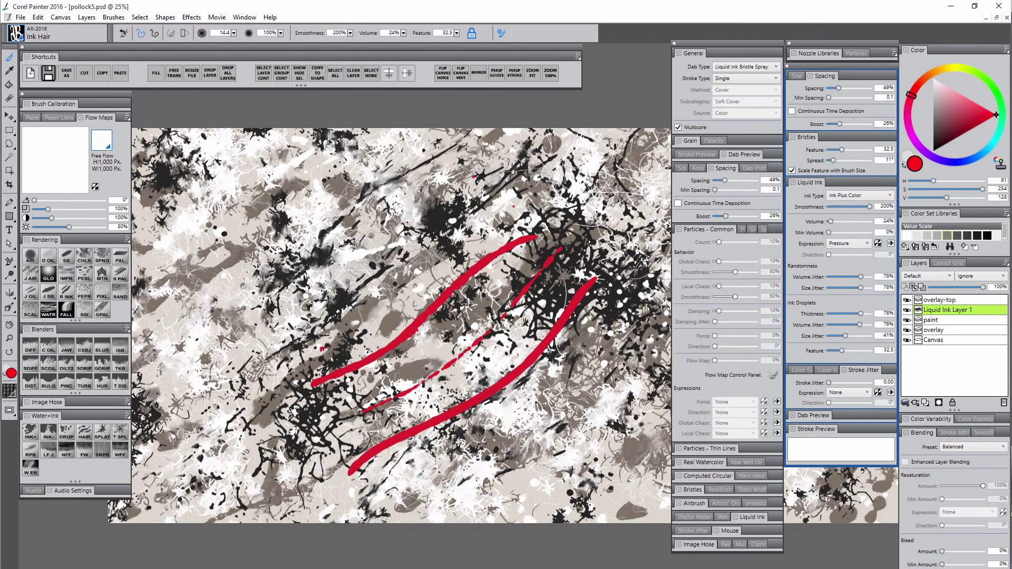
pyautogui.moveTo(593, 200)
pyautogui.mouseDown()
pyautogui.moveTo(474, 233)
pyautogui.moveTo(356, 305)
pyautogui.mouseUp()
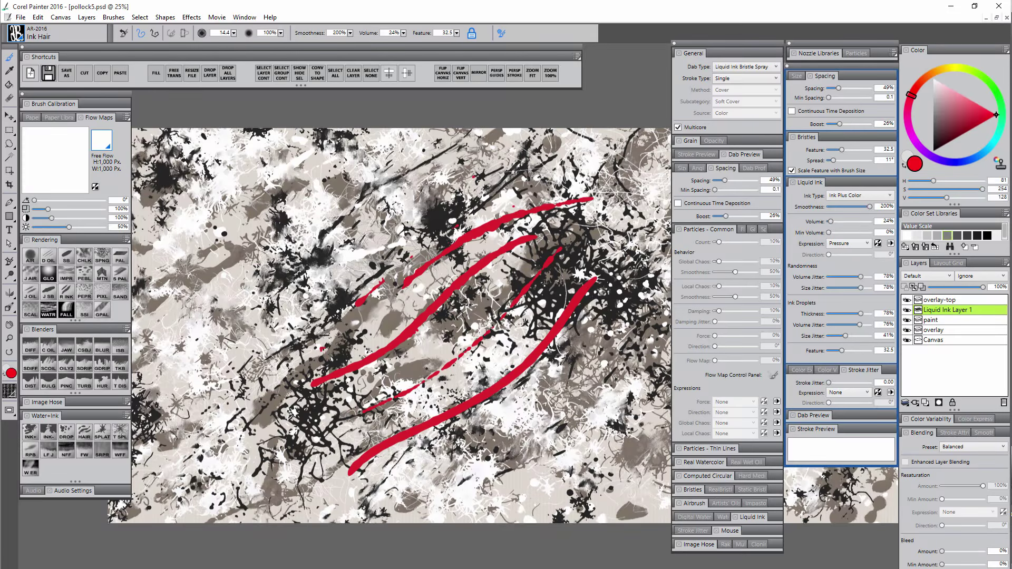
pyautogui.moveTo(477, 175); pyautogui.dragTo(298, 291)
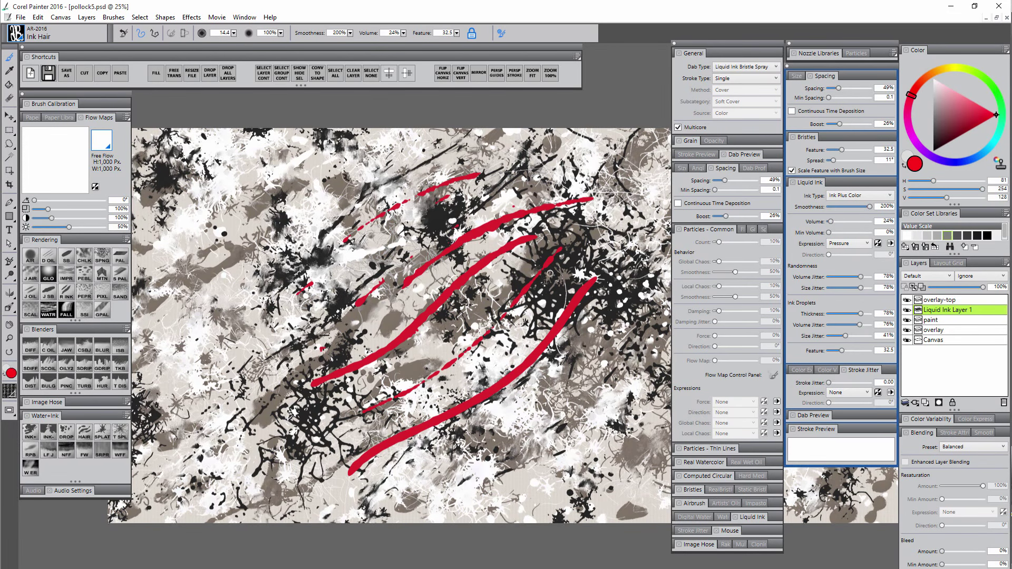
# Set the brush's Size Jitter to 41% and paint a short red test stroke.
pyautogui.click(800, 77)
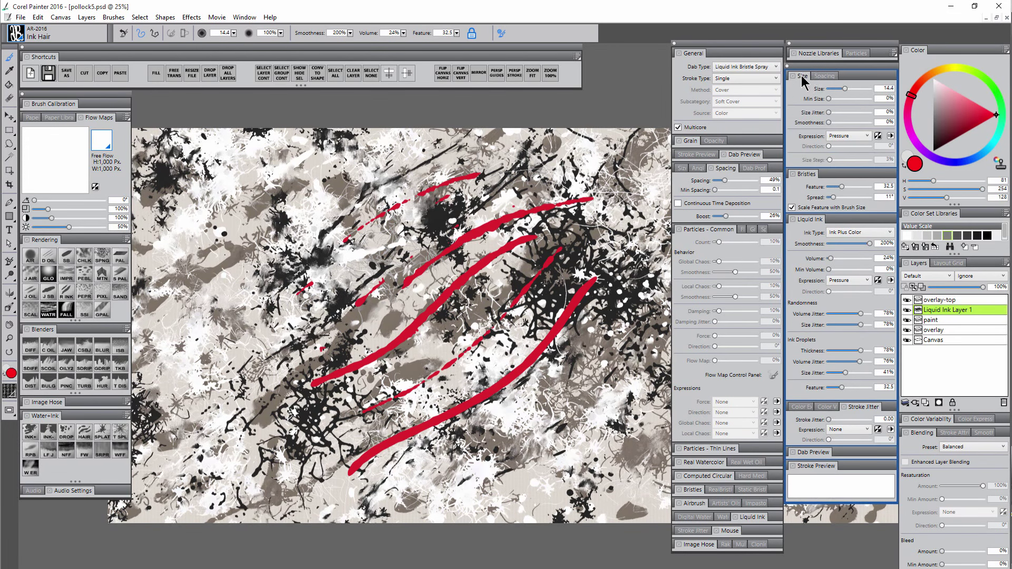
pyautogui.moveTo(829, 112); pyautogui.dragTo(846, 112)
pyautogui.moveTo(419, 166); pyautogui.dragTo(368, 188)
# Set the spacing to 24% and paint curved red test strokes down the canvas's left part.
pyautogui.click(826, 76)
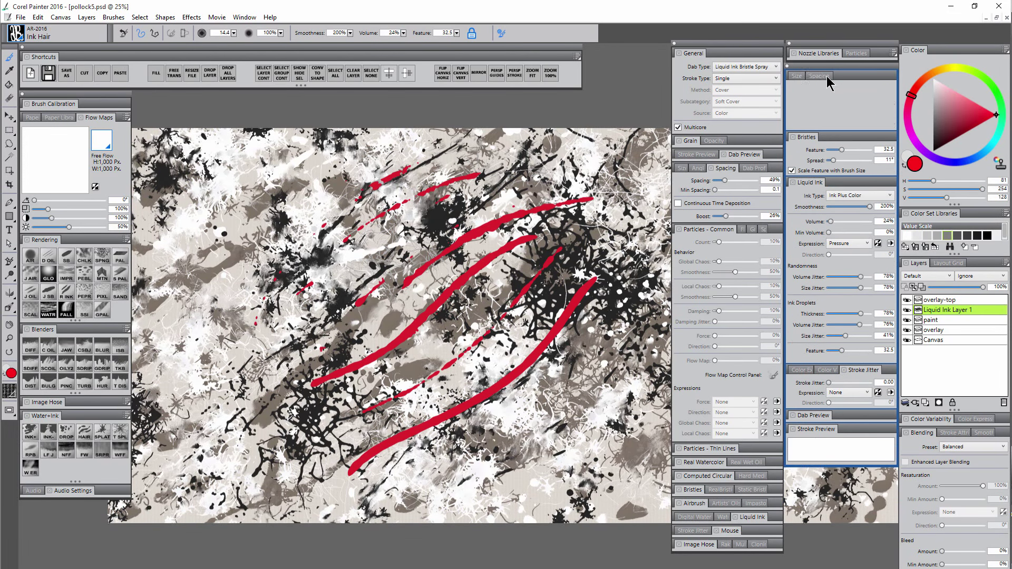
pyautogui.moveTo(838, 89); pyautogui.dragTo(833, 89)
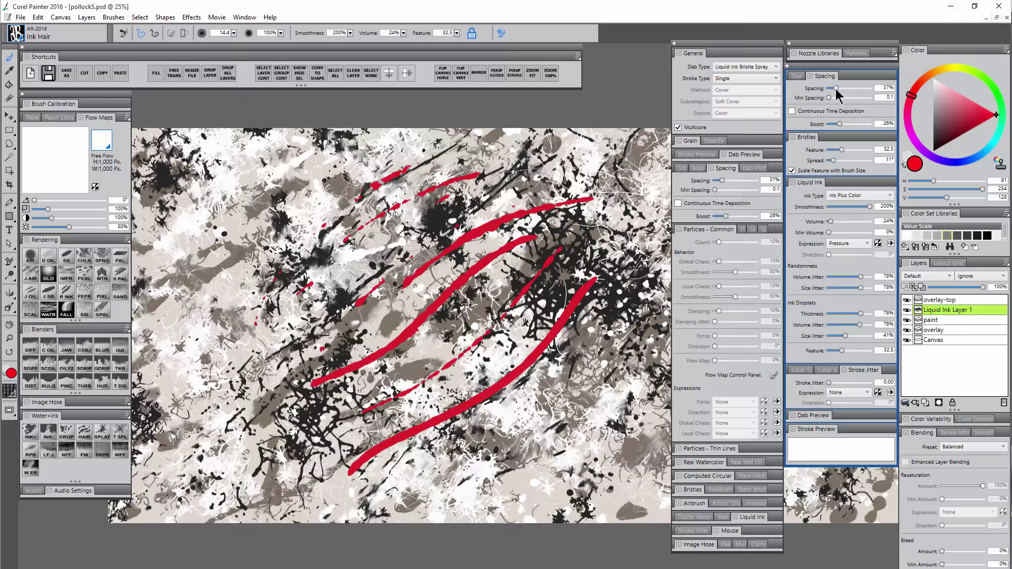
pyautogui.click(802, 76)
pyautogui.moveTo(316, 186)
pyautogui.mouseDown()
pyautogui.moveTo(258, 256)
pyautogui.moveTo(232, 343)
pyautogui.moveTo(226, 266)
pyautogui.moveTo(212, 379)
pyautogui.mouseUp()
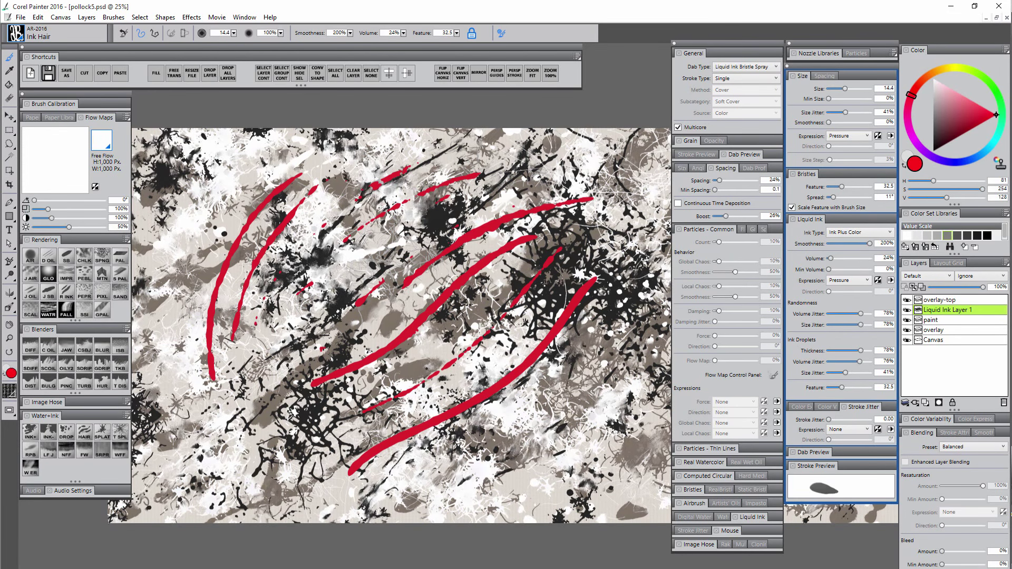
# Set Size Jitter to 97%, try it with curved red strokes and clear all test ink from the Liquid Ink layer.
pyautogui.click(868, 112)
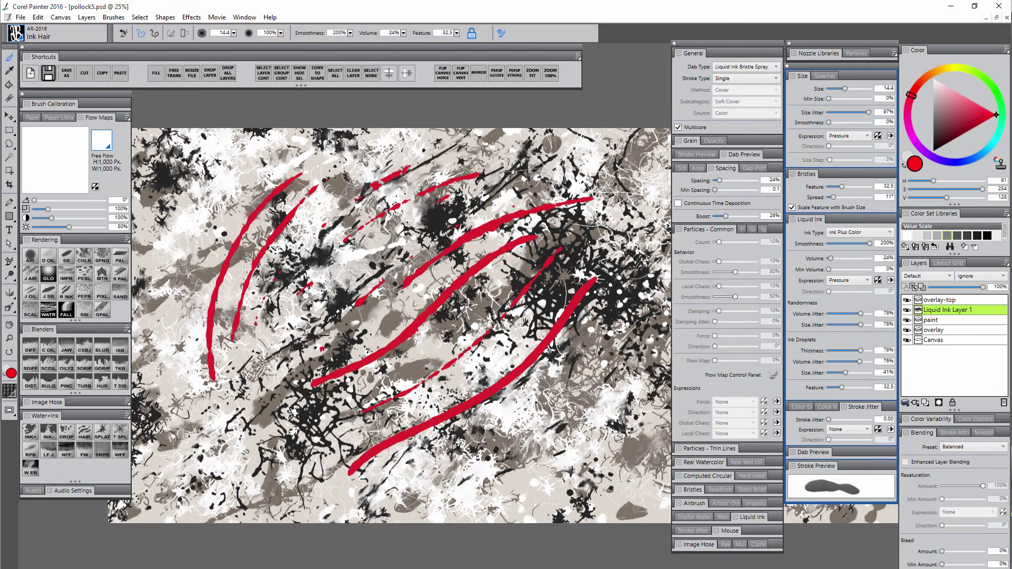
pyautogui.moveTo(256, 179)
pyautogui.mouseDown()
pyautogui.moveTo(187, 277)
pyautogui.moveTo(189, 377)
pyautogui.moveTo(174, 287)
pyautogui.moveTo(197, 431)
pyautogui.mouseUp()
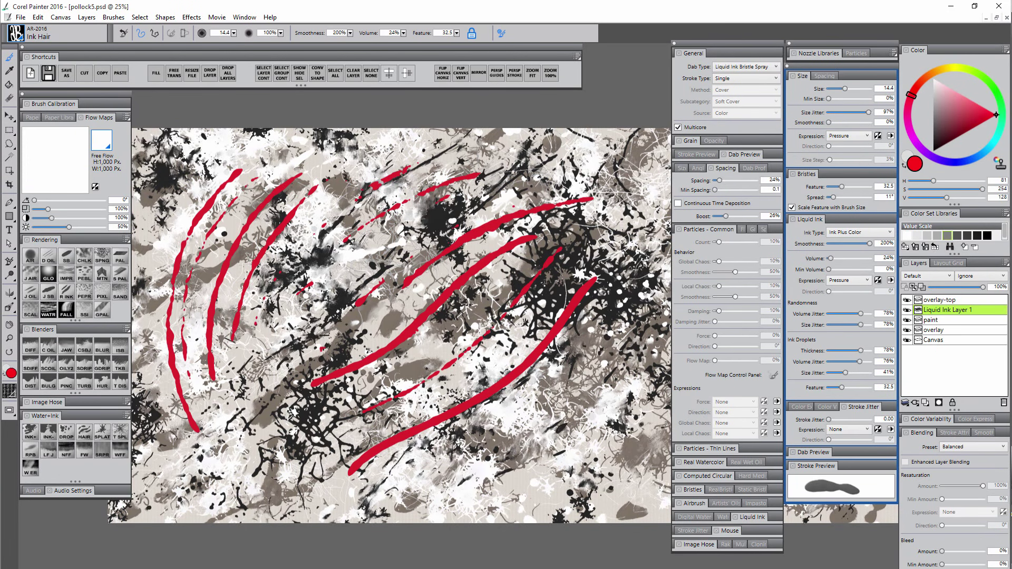
pyautogui.moveTo(253, 180)
pyautogui.mouseDown()
pyautogui.moveTo(279, 166)
pyautogui.moveTo(451, 155)
pyautogui.mouseUp()
pyautogui.press('Delete')
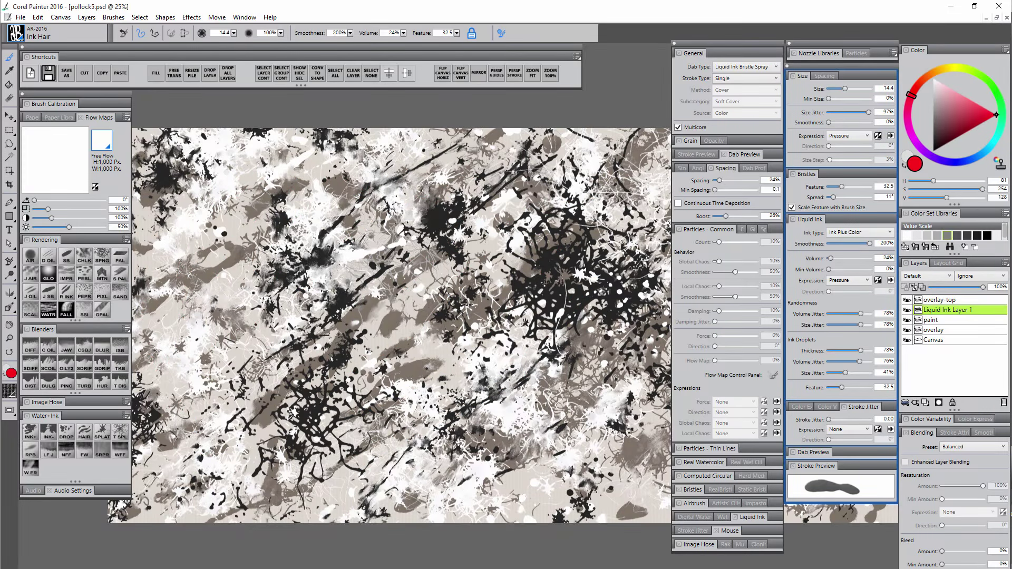
# Raise the brush size's Smoothness in two stages to 71%, painting two red test strokes at each setting.
pyautogui.click(844, 123)
pyautogui.moveTo(481, 198)
pyautogui.mouseDown()
pyautogui.moveTo(444, 232)
pyautogui.moveTo(415, 316)
pyautogui.moveTo(382, 375)
pyautogui.mouseUp()
pyautogui.moveTo(512, 217); pyautogui.dragTo(436, 380)
pyautogui.click(857, 122)
pyautogui.moveTo(578, 231)
pyautogui.mouseDown()
pyautogui.moveTo(524, 376)
pyautogui.moveTo(473, 430)
pyautogui.mouseUp()
pyautogui.moveTo(596, 295); pyautogui.dragTo(447, 462)
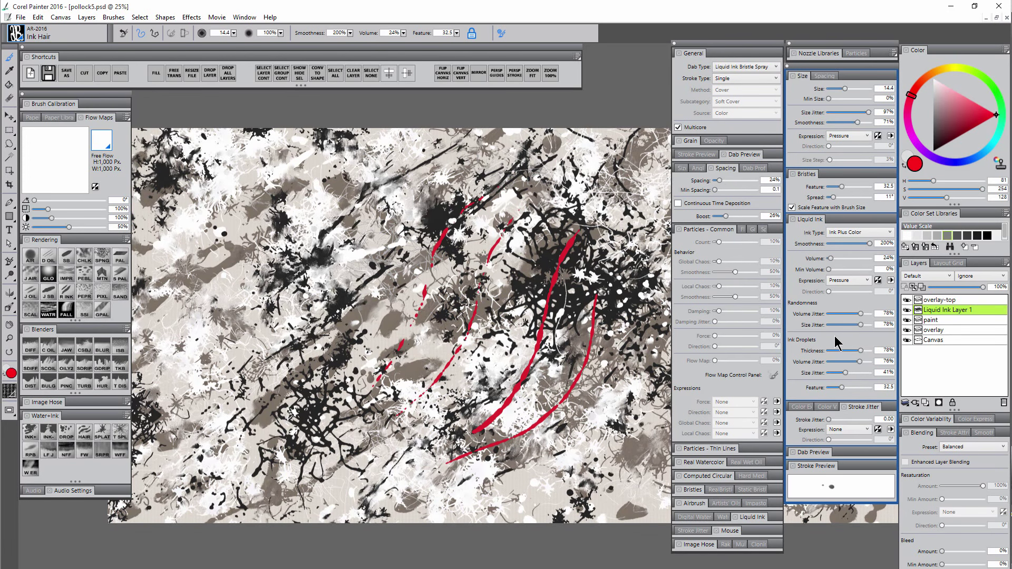
# Set Stroke Jitter to 1.18 and paint four long curved red strokes across the canvas's left half.
pyautogui.moveTo(810, 317)
pyautogui.click(841, 420)
pyautogui.moveTo(396, 199); pyautogui.dragTo(324, 290)
pyautogui.moveTo(379, 180)
pyautogui.mouseDown()
pyautogui.moveTo(243, 348)
pyautogui.moveTo(246, 380)
pyautogui.mouseUp()
pyautogui.moveTo(319, 176)
pyautogui.mouseDown()
pyautogui.moveTo(221, 249)
pyautogui.moveTo(208, 355)
pyautogui.moveTo(220, 427)
pyautogui.mouseUp()
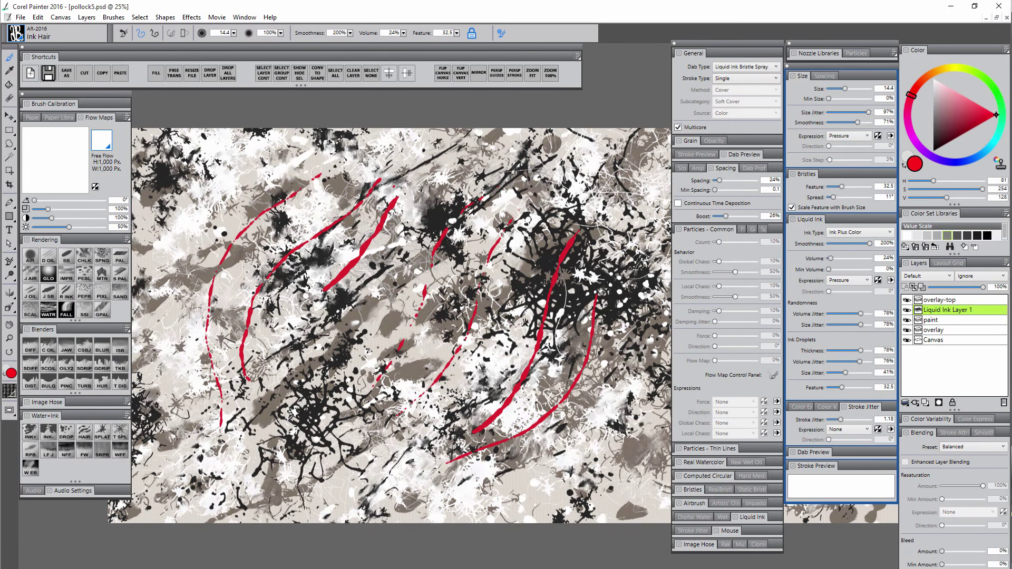
pyautogui.moveTo(252, 164)
pyautogui.mouseDown()
pyautogui.moveTo(180, 309)
pyautogui.moveTo(217, 479)
pyautogui.mouseUp()
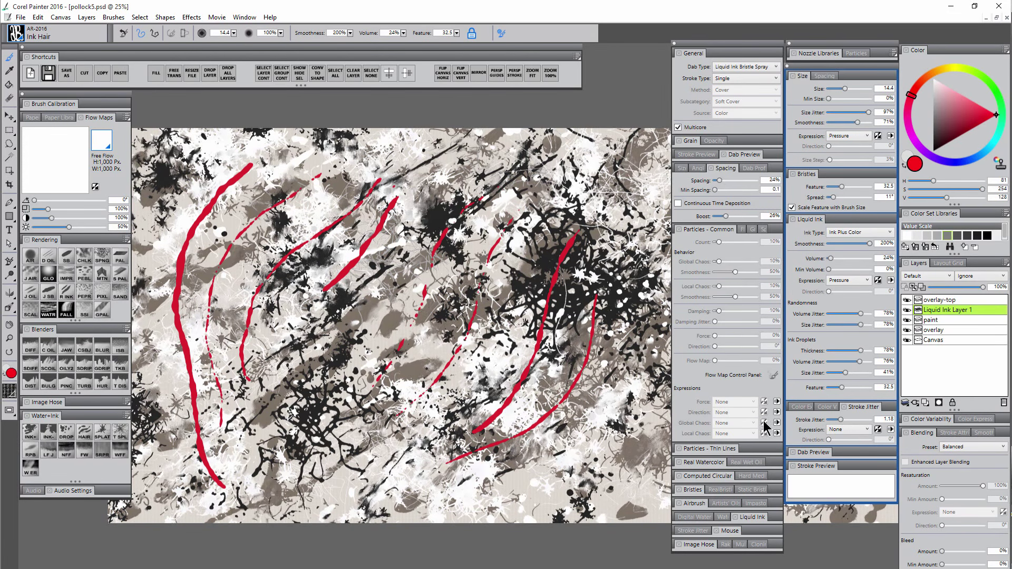
# Set Stroke Jitter to 3.38 and paint two long wavering red strokes down the middle of the canvas.
pyautogui.click(862, 420)
pyautogui.moveTo(375, 164)
pyautogui.mouseDown()
pyautogui.moveTo(357, 182)
pyautogui.moveTo(328, 262)
pyautogui.moveTo(308, 396)
pyautogui.moveTo(409, 474)
pyautogui.moveTo(466, 490)
pyautogui.mouseUp()
pyautogui.moveTo(420, 175)
pyautogui.mouseDown()
pyautogui.moveTo(396, 254)
pyautogui.moveTo(411, 371)
pyautogui.moveTo(444, 453)
pyautogui.mouseUp()
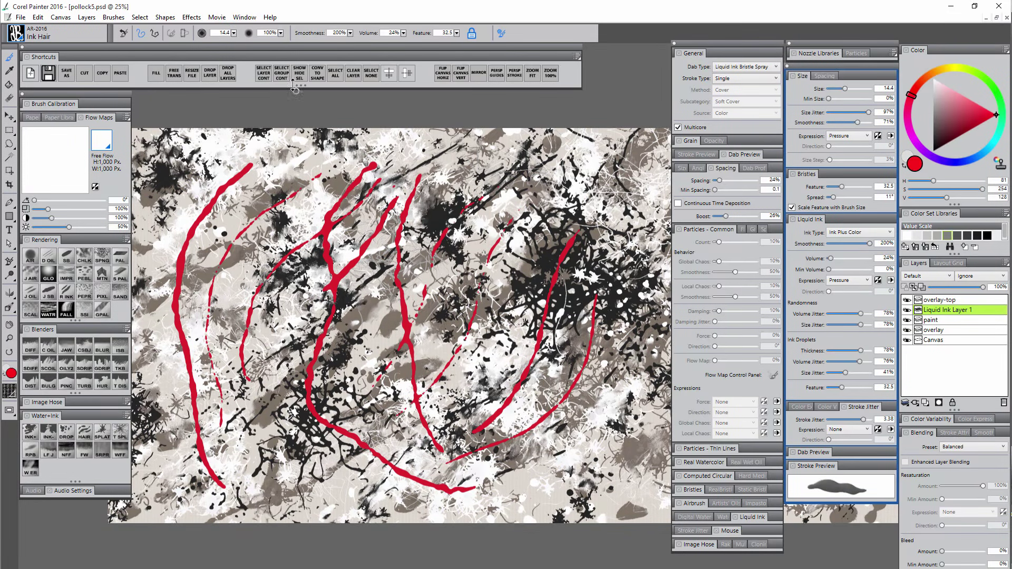
# Save the modified Ink Hair brush as a new variant named Wild Drizzle in the AR-2016 category.
pyautogui.click(114, 19)
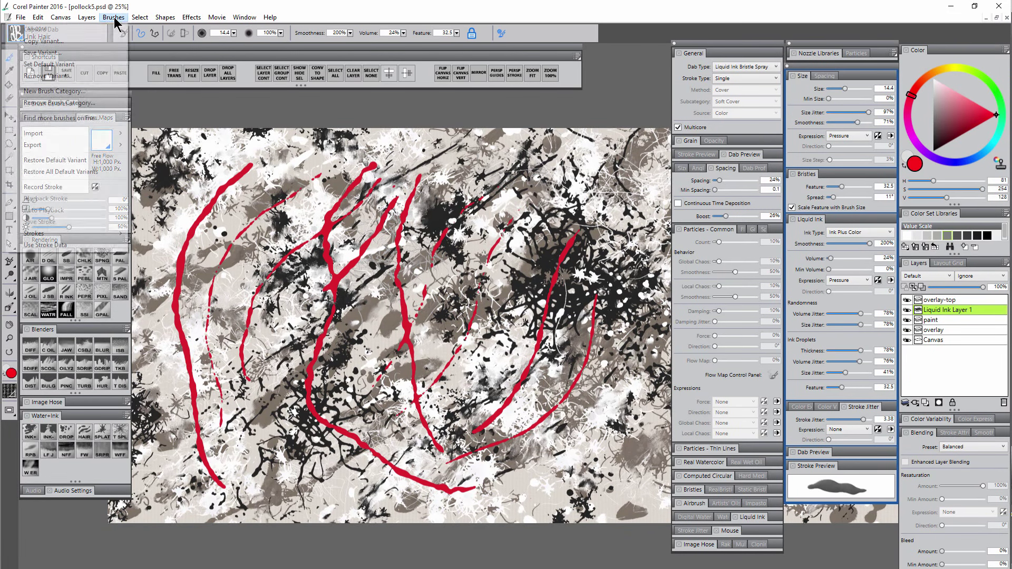
pyautogui.click(74, 52)
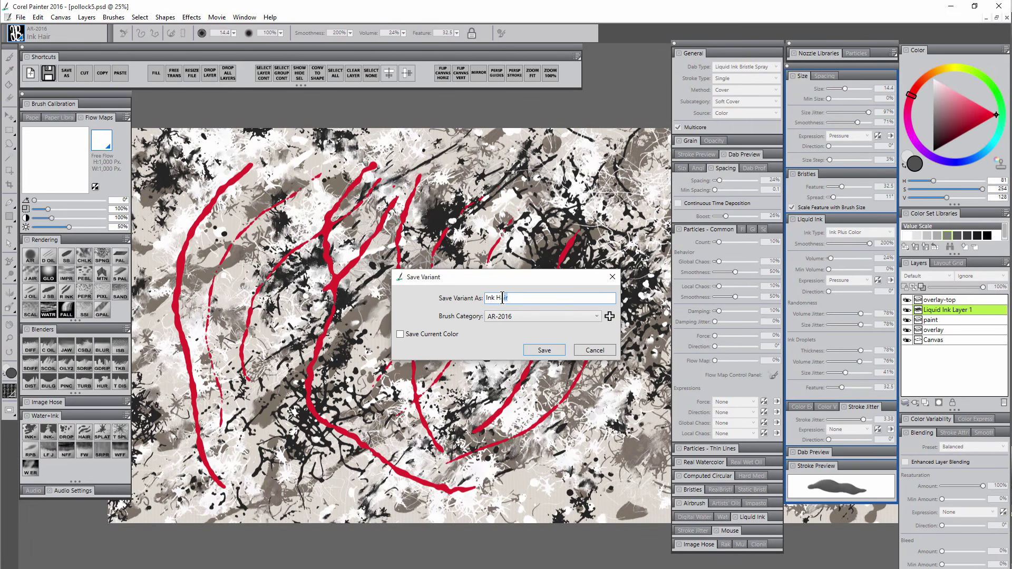
pyautogui.moveTo(503, 297); pyautogui.dragTo(475, 310)
pyautogui.write('Wild Drizzle')
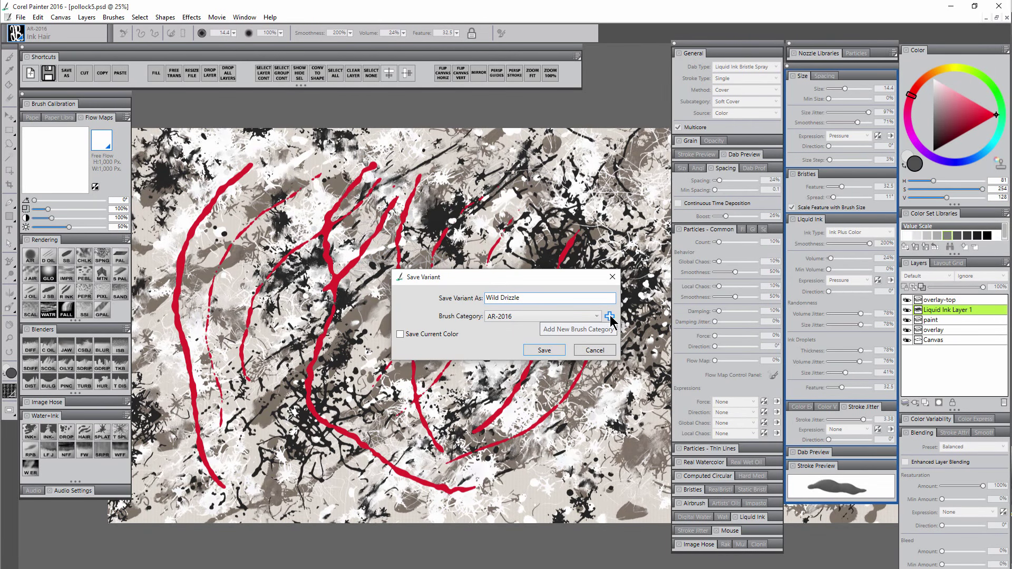
pyautogui.click(550, 351)
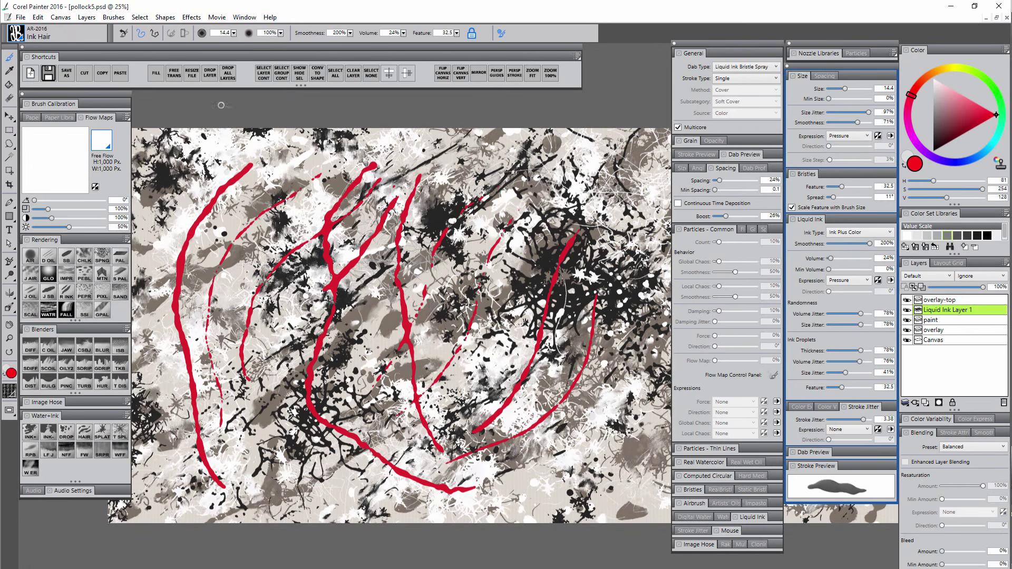
# Check for the Wild Drizzle variant in the AR-2016 brush category and add a short red ink stroke.
pyautogui.click(16, 34)
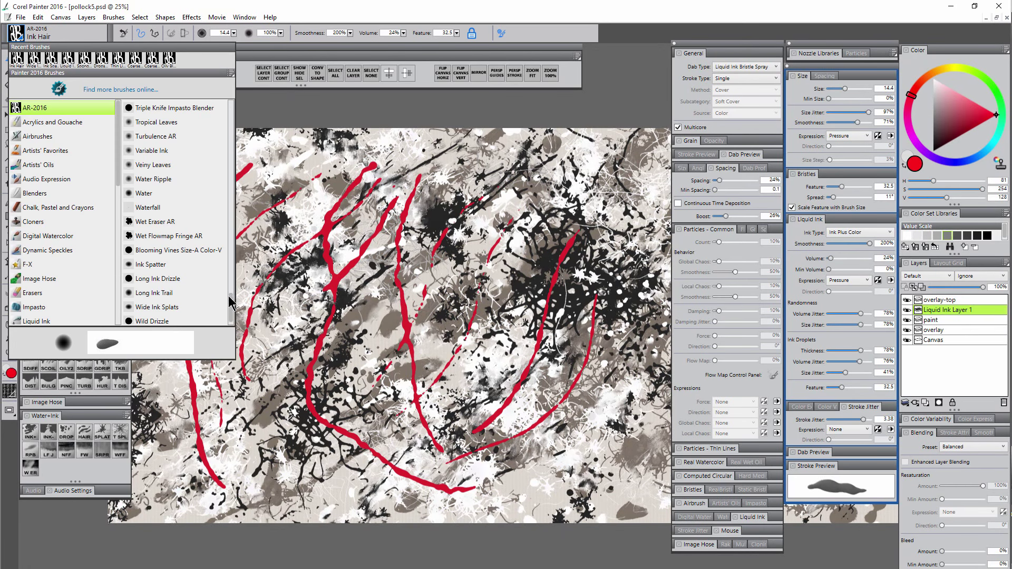
pyautogui.moveTo(233, 305); pyautogui.dragTo(232, 316)
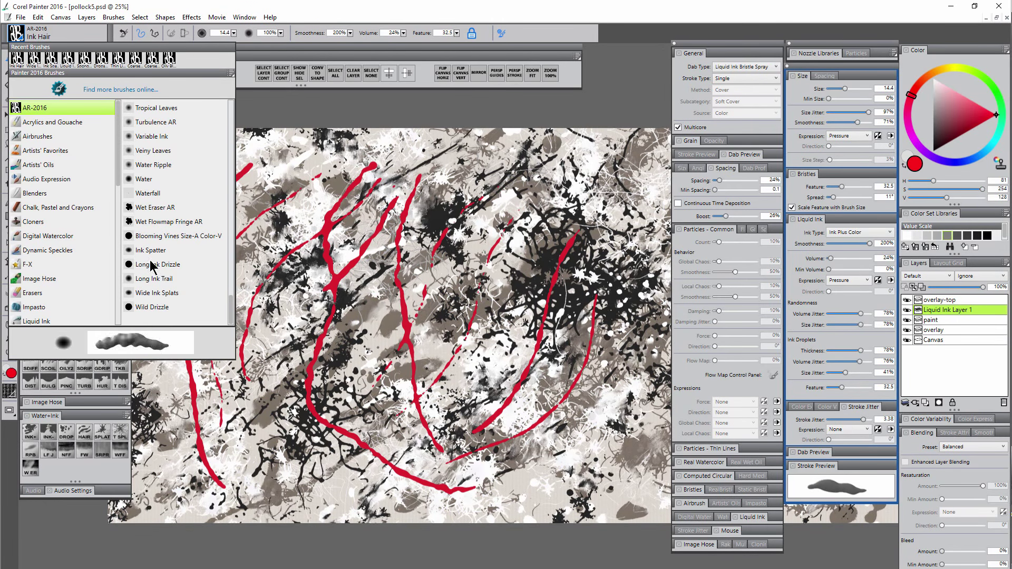
pyautogui.moveTo(539, 208); pyautogui.dragTo(550, 192)
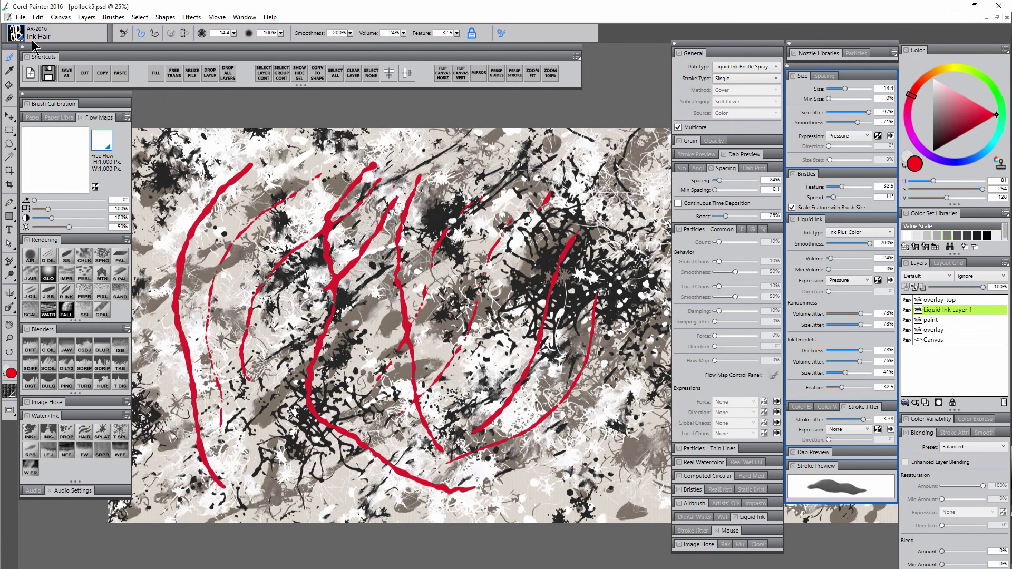
# Reset the Ink Hair brush to its default settings and clear all red test strokes from Liquid Ink Layer 1.
pyautogui.click(124, 34)
pyautogui.moveTo(483, 183)
pyautogui.mouseDown()
pyautogui.moveTo(504, 254)
pyautogui.moveTo(503, 345)
pyautogui.mouseUp()
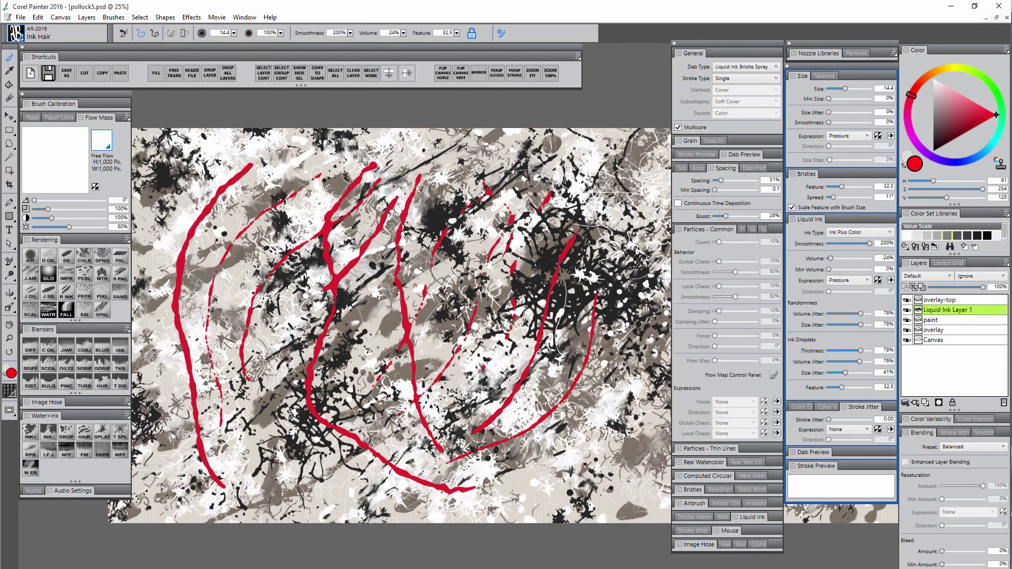
pyautogui.press('Delete')
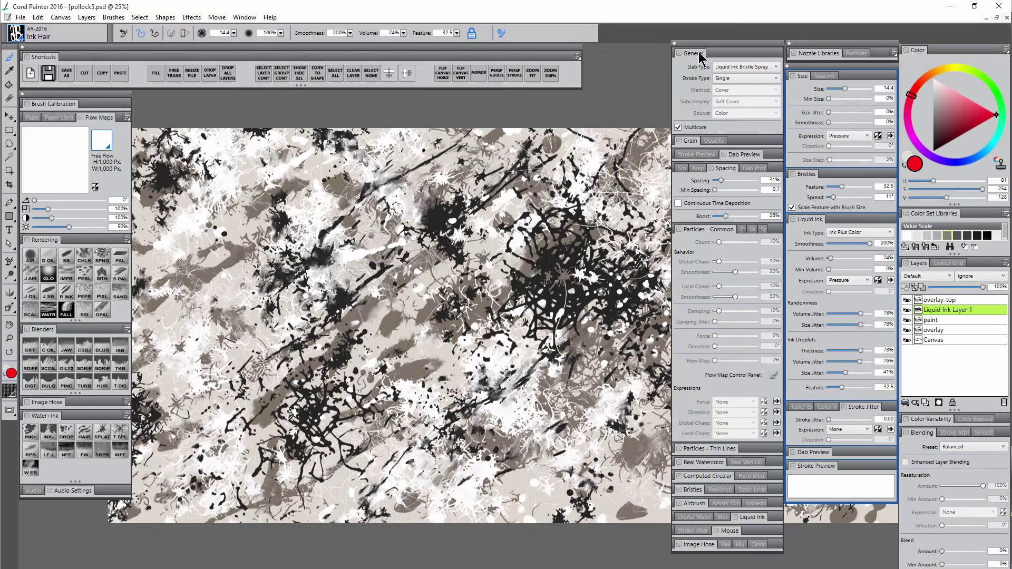
# Set the dab type to Liquid Ink Gravity Particles, paint a broad S-shaped red test stroke, and undo it.
pyautogui.click(745, 72)
pyautogui.scroll(2, 753, 105)
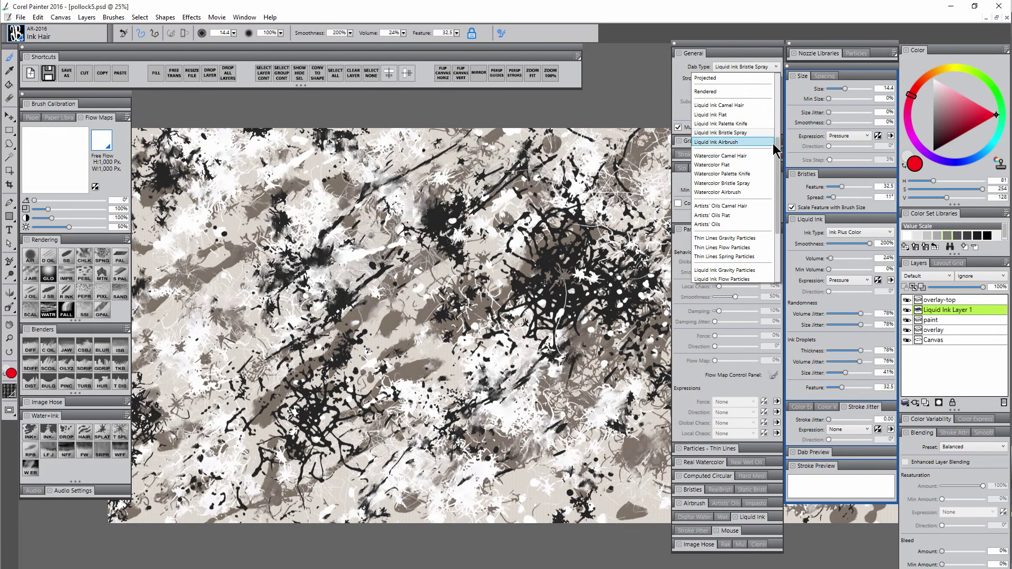
pyautogui.moveTo(773, 145); pyautogui.dragTo(777, 189)
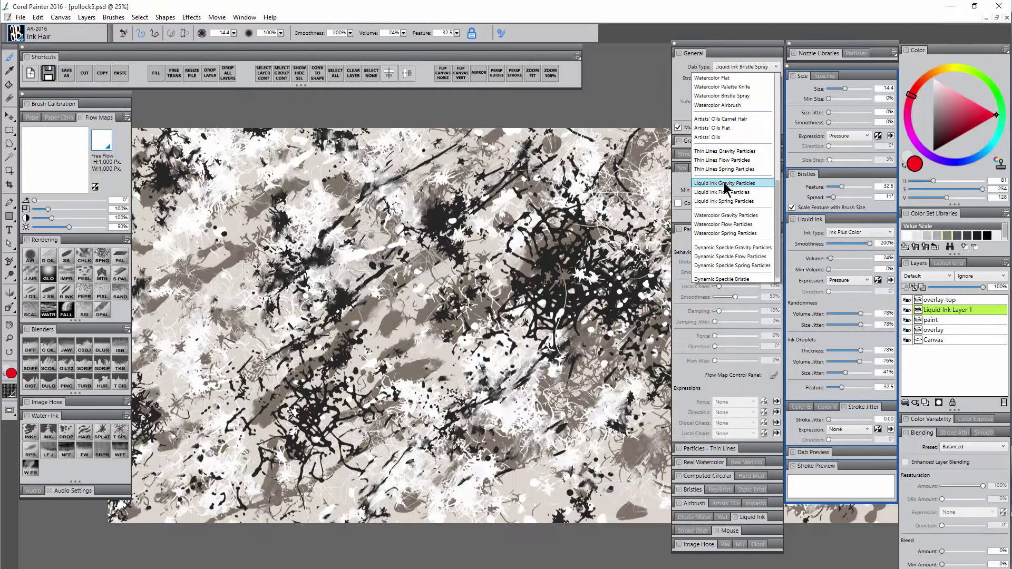
pyautogui.click(724, 183)
pyautogui.moveTo(411, 455)
pyautogui.mouseDown()
pyautogui.moveTo(466, 429)
pyautogui.moveTo(498, 428)
pyautogui.moveTo(524, 448)
pyautogui.moveTo(532, 473)
pyautogui.mouseUp()
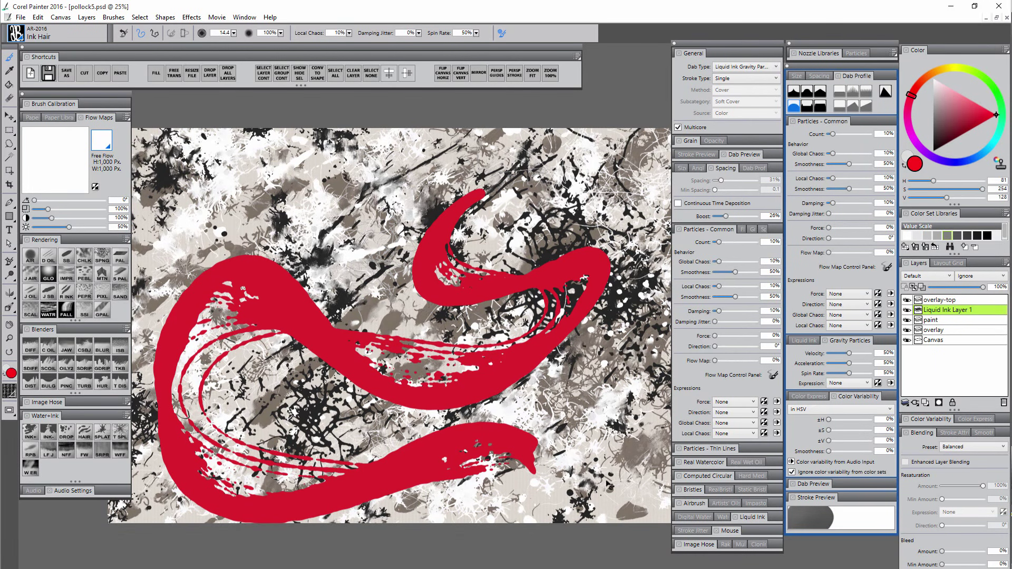
pyautogui.hotkey('ctrl', 'z')
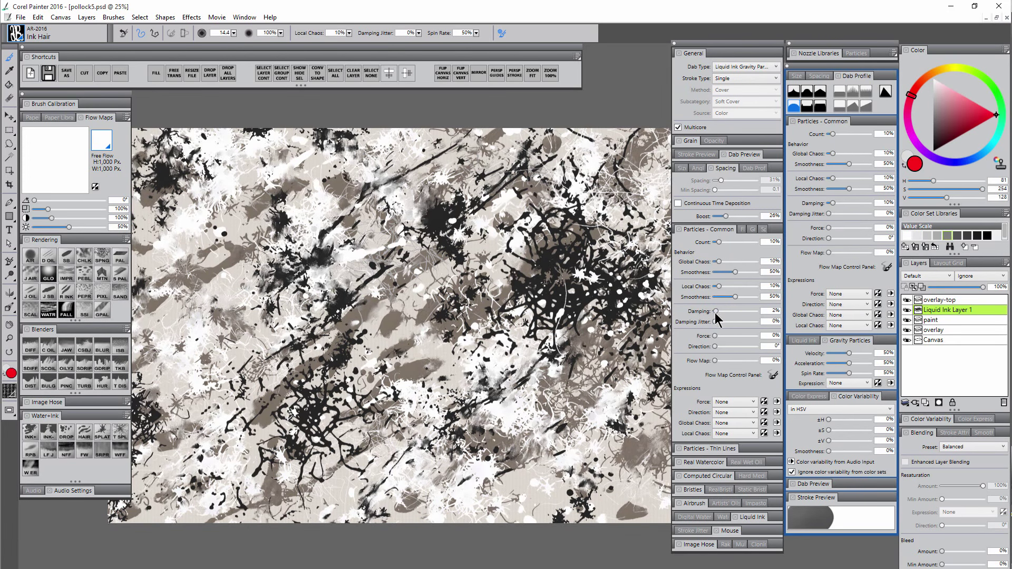
# Set Damping to 2%, Global Chaos to 46% and Local Chaos to 47%, and paint a large looping red test stroke.
pyautogui.moveTo(720, 261); pyautogui.dragTo(733, 261)
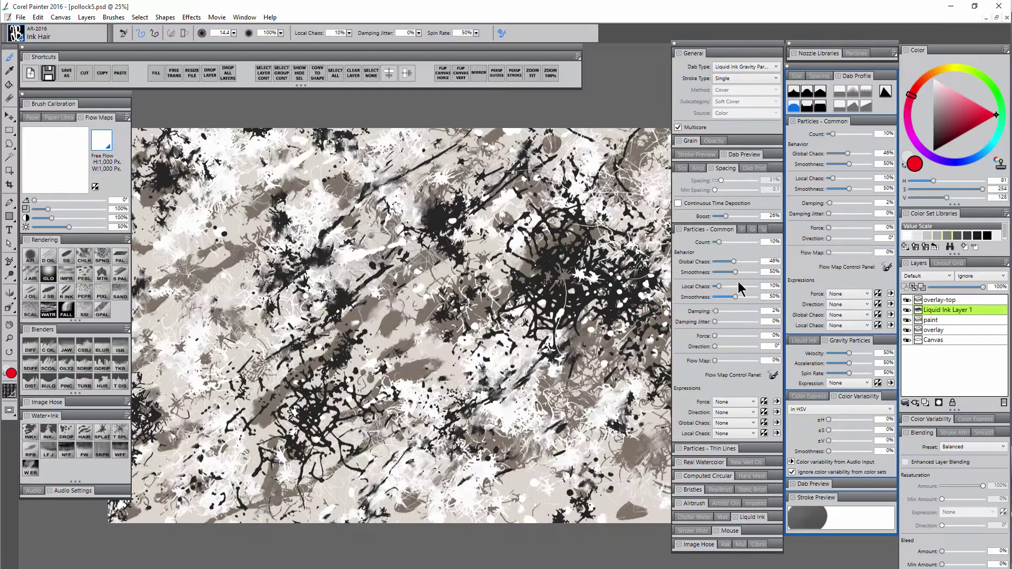
pyautogui.click(733, 286)
pyautogui.moveTo(515, 221)
pyautogui.mouseDown()
pyautogui.moveTo(498, 239)
pyautogui.moveTo(476, 326)
pyautogui.moveTo(410, 319)
pyautogui.moveTo(309, 268)
pyautogui.moveTo(230, 242)
pyautogui.moveTo(164, 295)
pyautogui.moveTo(208, 371)
pyautogui.moveTo(319, 443)
pyautogui.moveTo(362, 455)
pyautogui.moveTo(422, 454)
pyautogui.moveTo(534, 394)
pyautogui.moveTo(637, 280)
pyautogui.mouseUp()
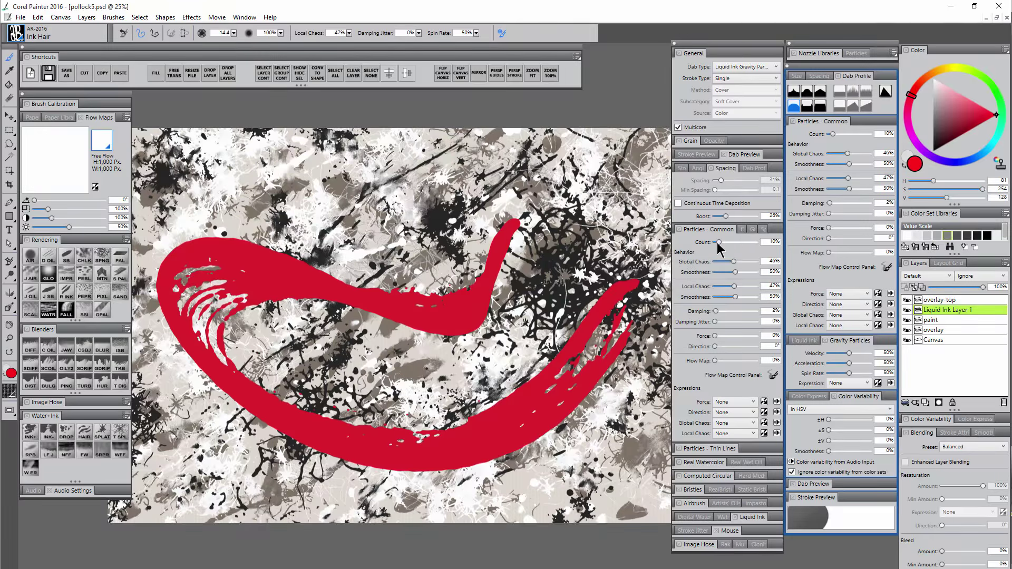
# Set the particle Count to 4% and Velocity to 99%, painting a curved red test stroke after each change.
pyautogui.moveTo(718, 242); pyautogui.dragTo(715, 242)
pyautogui.moveTo(585, 224)
pyautogui.mouseDown()
pyautogui.moveTo(506, 321)
pyautogui.moveTo(432, 369)
pyautogui.moveTo(380, 179)
pyautogui.moveTo(351, 132)
pyautogui.mouseUp()
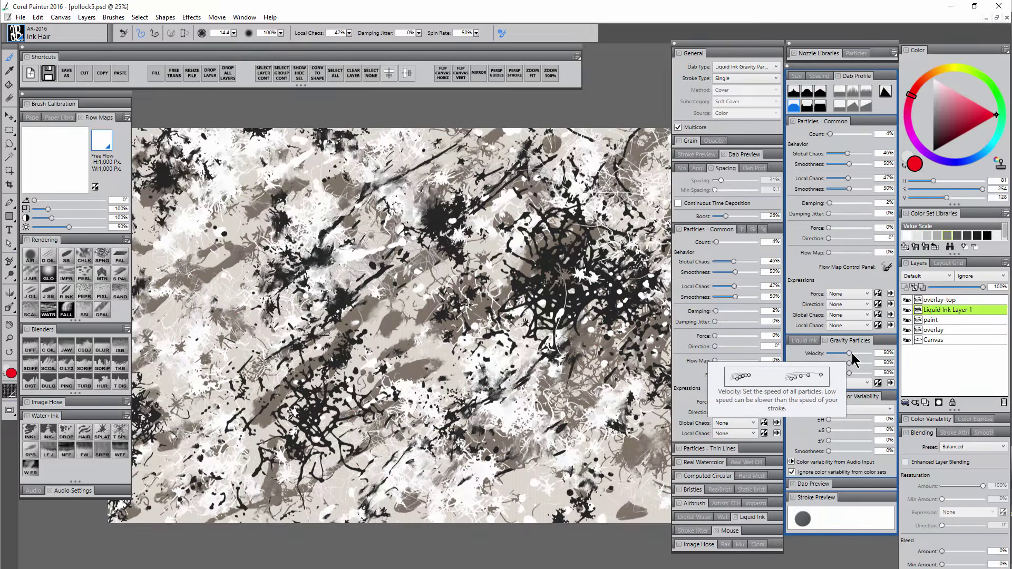
pyautogui.moveTo(849, 353); pyautogui.dragTo(868, 353)
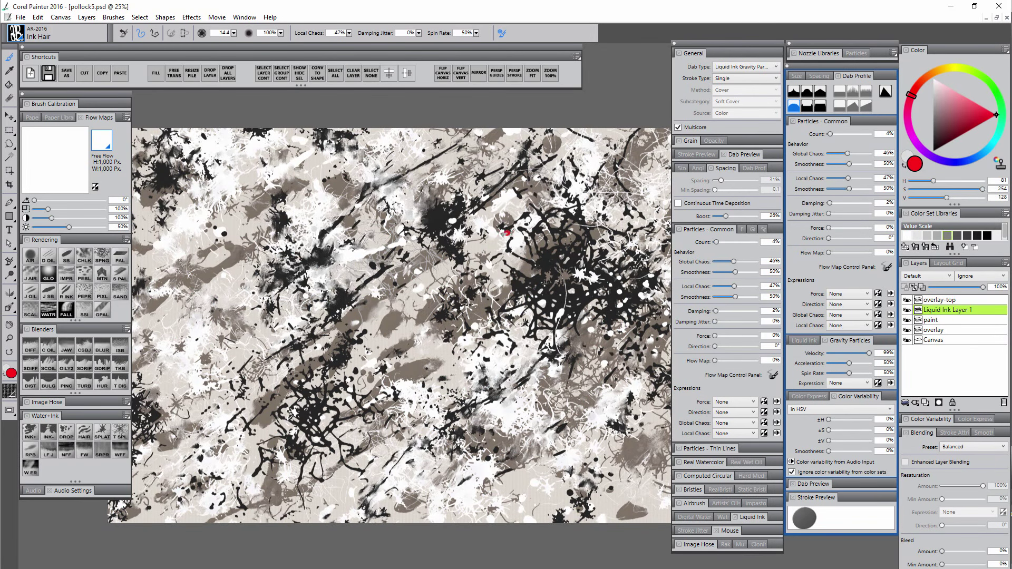
pyautogui.moveTo(507, 232)
pyautogui.mouseDown()
pyautogui.moveTo(483, 252)
pyautogui.moveTo(514, 375)
pyautogui.moveTo(448, 406)
pyautogui.moveTo(330, 365)
pyautogui.moveTo(221, 363)
pyautogui.mouseUp()
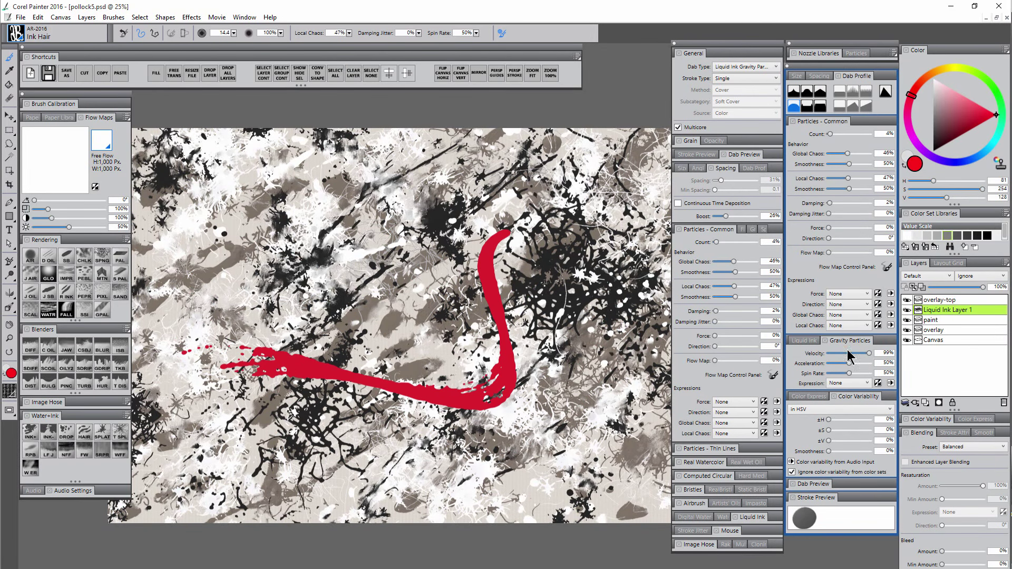
# Set Acceleration to 100% and Spin Rate to 92%, paint a red test stroke, and undo it.
pyautogui.moveTo(849, 363)
pyautogui.mouseDown()
pyautogui.moveTo(869, 363)
pyautogui.moveTo(866, 373)
pyautogui.mouseUp()
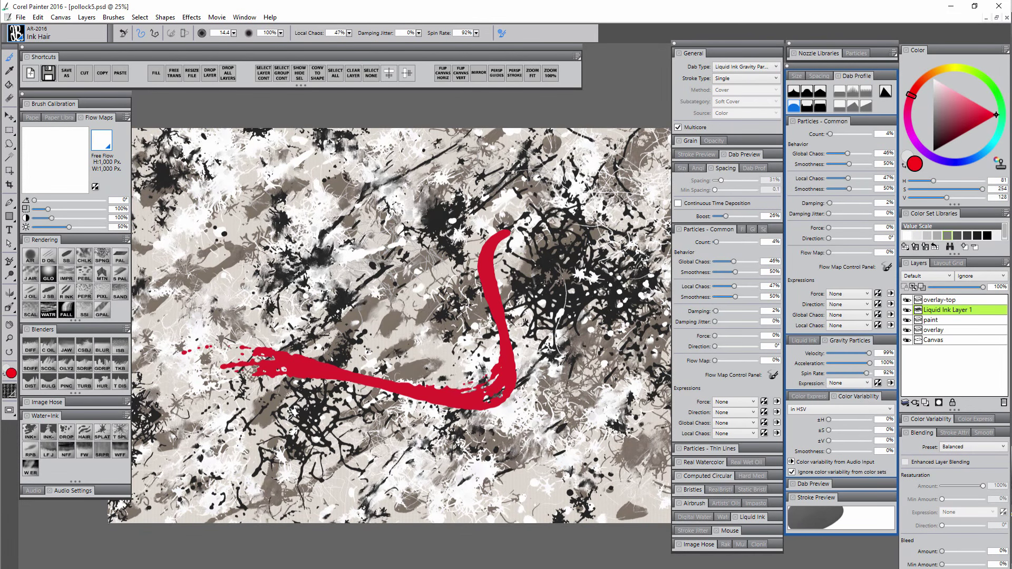
pyautogui.moveTo(438, 211)
pyautogui.mouseDown()
pyautogui.moveTo(369, 263)
pyautogui.moveTo(553, 316)
pyautogui.moveTo(606, 221)
pyautogui.moveTo(411, 438)
pyautogui.moveTo(266, 211)
pyautogui.moveTo(248, 134)
pyautogui.moveTo(300, 500)
pyautogui.moveTo(438, 268)
pyautogui.moveTo(400, 137)
pyautogui.moveTo(221, 400)
pyautogui.mouseUp()
pyautogui.hotkey('ctrl', 'z')
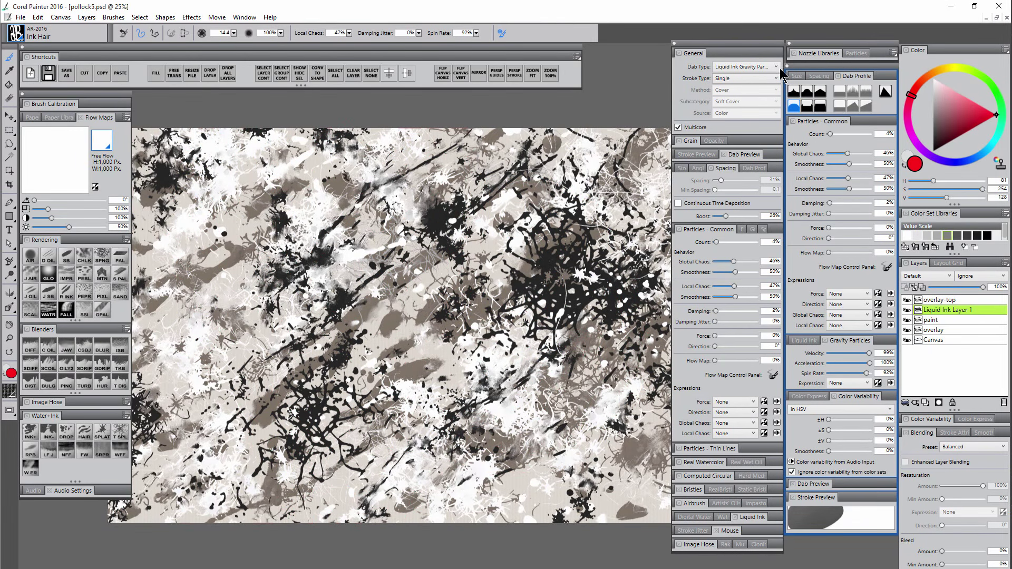
# Set the dab type to Liquid Ink Flow Particles, paint a long meandering red test stroke, and undo it.
pyautogui.click(753, 65)
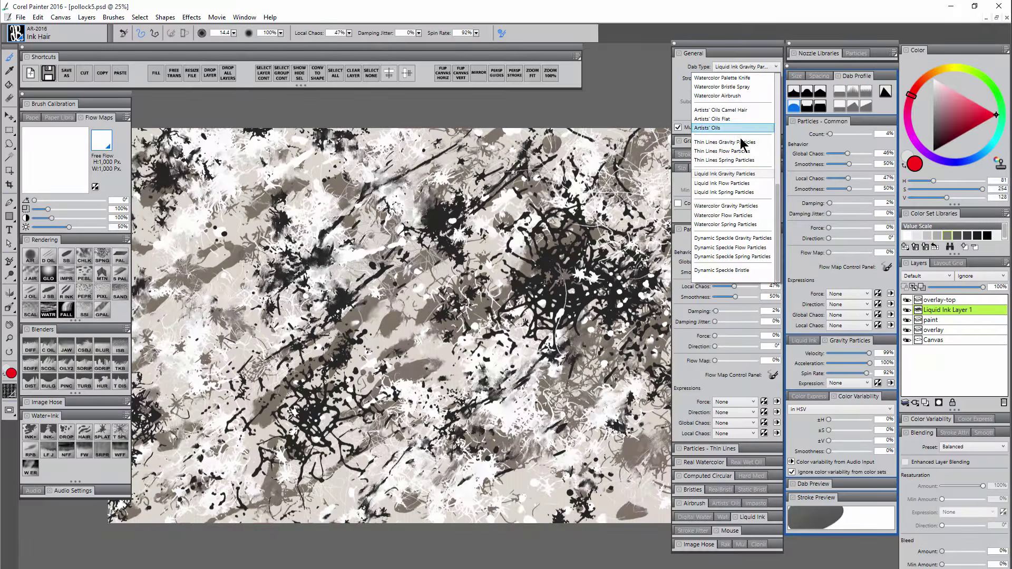
pyautogui.click(734, 182)
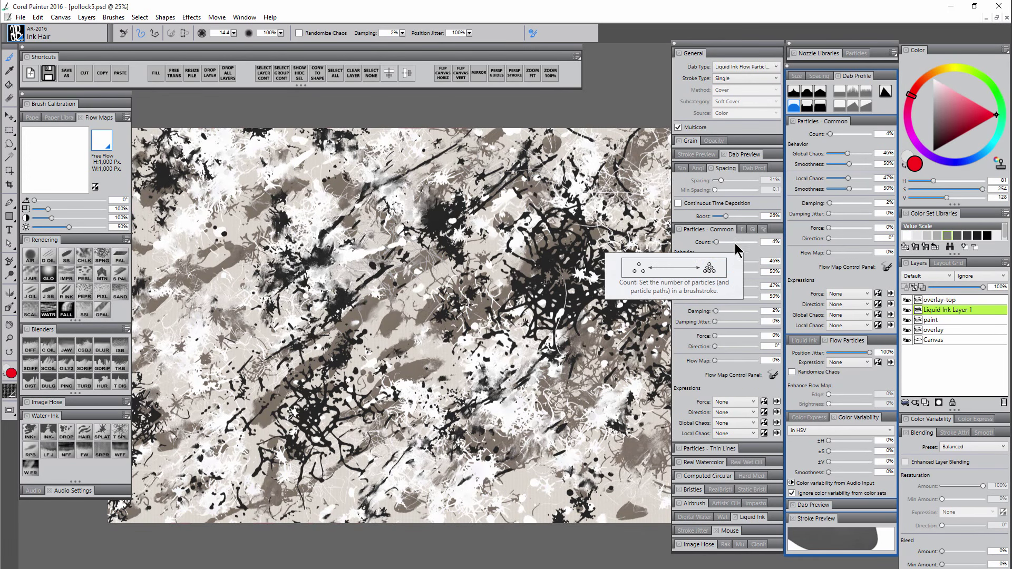
pyautogui.click(812, 342)
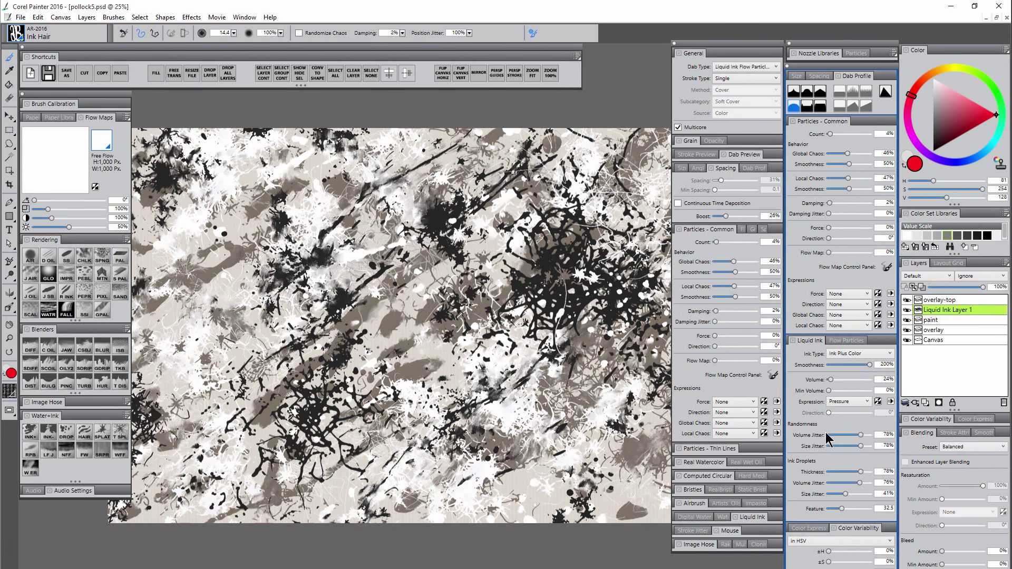
pyautogui.click(846, 341)
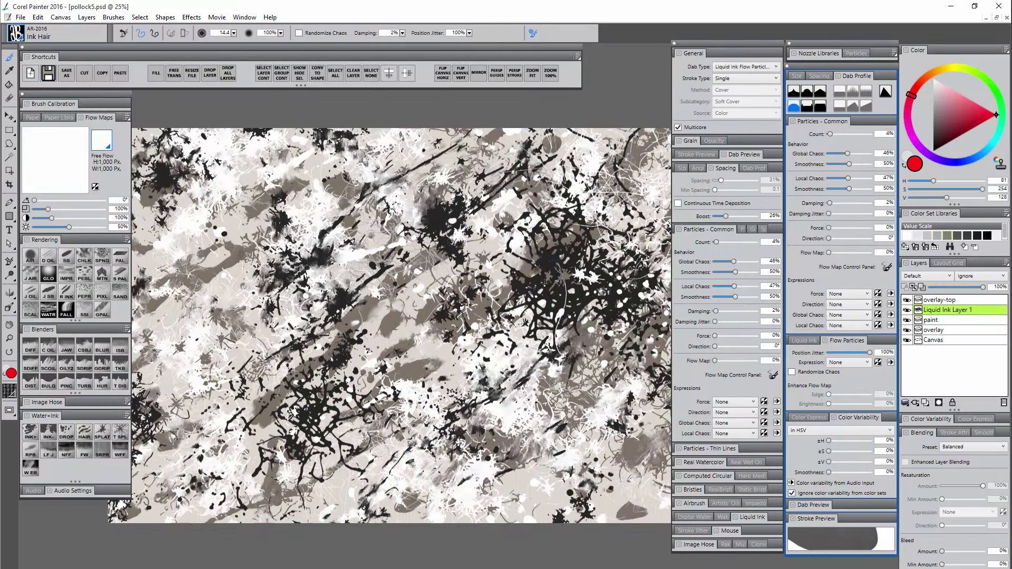
pyautogui.moveTo(498, 232)
pyautogui.mouseDown()
pyautogui.moveTo(464, 346)
pyautogui.moveTo(261, 295)
pyautogui.moveTo(306, 392)
pyautogui.moveTo(416, 453)
pyautogui.moveTo(480, 464)
pyautogui.moveTo(554, 380)
pyautogui.moveTo(611, 337)
pyautogui.moveTo(580, 198)
pyautogui.moveTo(277, 158)
pyautogui.mouseUp()
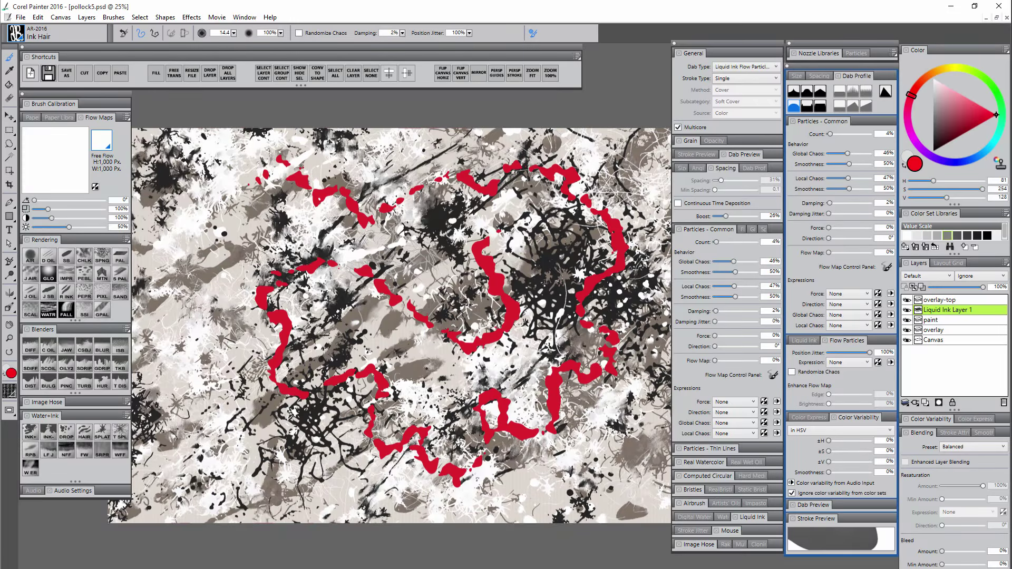
pyautogui.hotkey('ctrl', 'z')
# Set Position Jitter to 4%, paint a winding red test stroke, and undo it.
pyautogui.moveTo(855, 351); pyautogui.dragTo(830, 352)
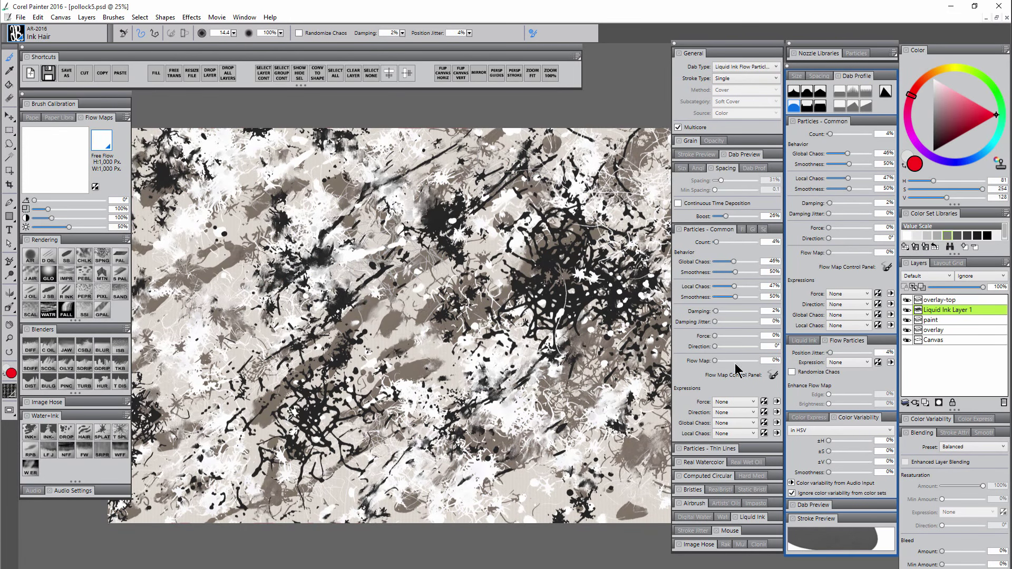
pyautogui.moveTo(529, 233)
pyautogui.mouseDown()
pyautogui.moveTo(514, 313)
pyautogui.moveTo(463, 327)
pyautogui.moveTo(385, 314)
pyautogui.moveTo(356, 385)
pyautogui.moveTo(305, 375)
pyautogui.moveTo(193, 434)
pyautogui.moveTo(264, 468)
pyautogui.moveTo(365, 484)
pyautogui.moveTo(446, 423)
pyautogui.moveTo(515, 420)
pyautogui.moveTo(564, 370)
pyautogui.moveTo(593, 312)
pyautogui.mouseUp()
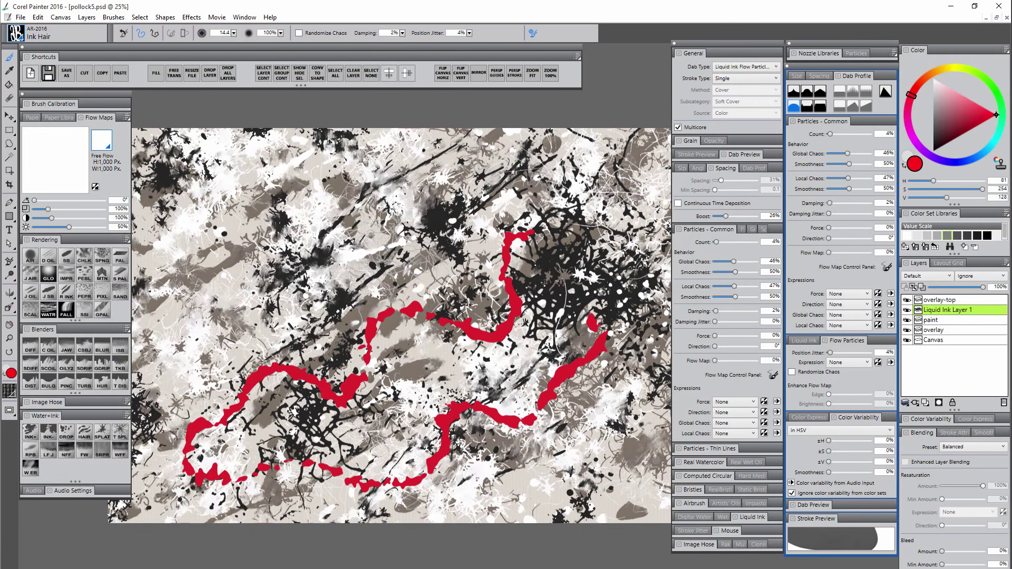
pyautogui.hotkey('ctrl', 'z')
# Compare red test strokes painted with the particle Count at 40% and at 4%, undoing each one.
pyautogui.moveTo(724, 242); pyautogui.dragTo(731, 242)
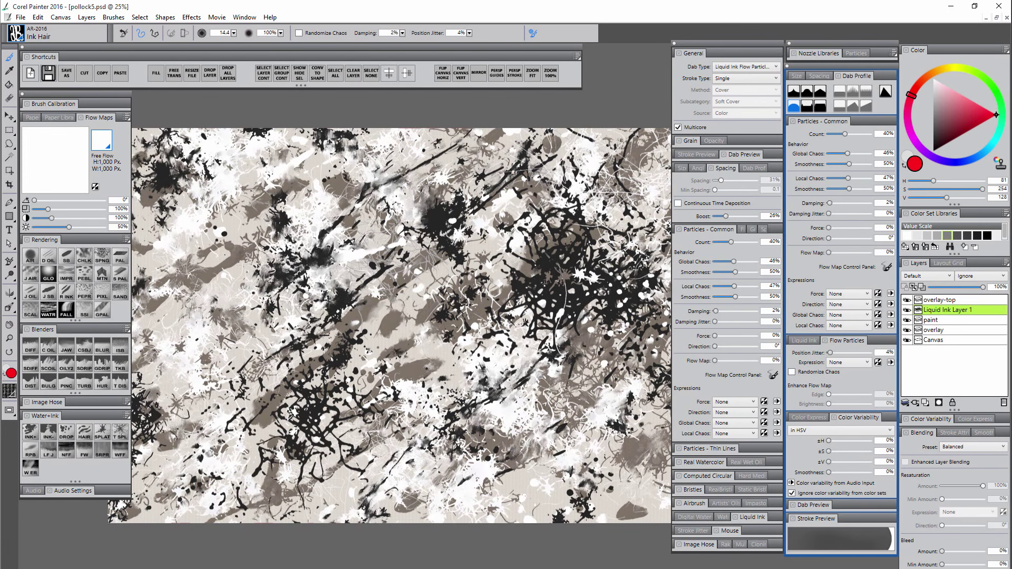
pyautogui.moveTo(550, 247)
pyautogui.mouseDown()
pyautogui.moveTo(535, 261)
pyautogui.moveTo(535, 300)
pyautogui.moveTo(472, 281)
pyautogui.moveTo(384, 276)
pyautogui.moveTo(374, 376)
pyautogui.moveTo(453, 406)
pyautogui.moveTo(495, 439)
pyautogui.mouseUp()
pyautogui.moveTo(730, 242); pyautogui.dragTo(715, 242)
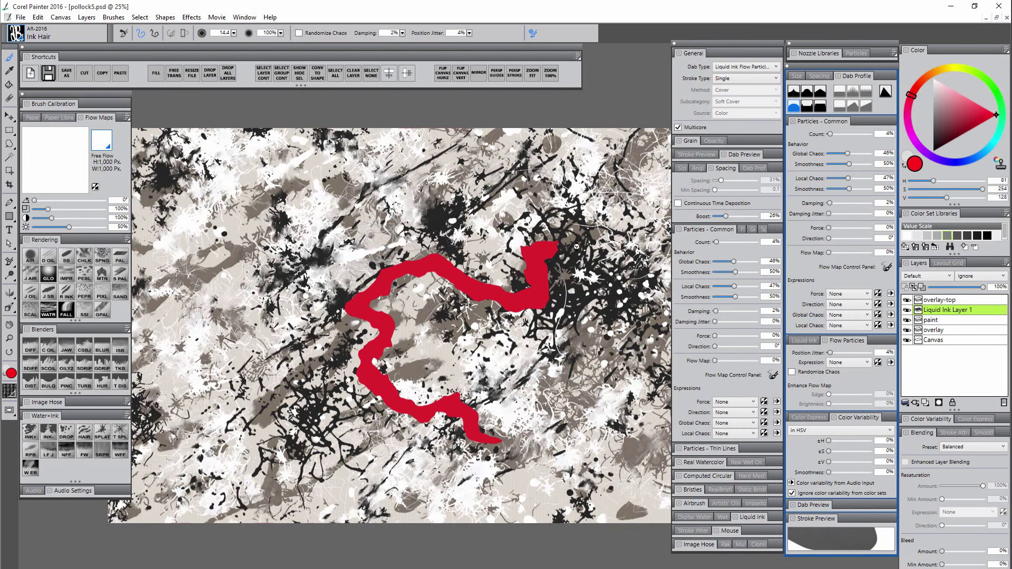
pyautogui.hotkey('ctrl', 'z')
pyautogui.moveTo(520, 206)
pyautogui.mouseDown()
pyautogui.moveTo(501, 231)
pyautogui.moveTo(417, 251)
pyautogui.moveTo(298, 365)
pyautogui.moveTo(456, 437)
pyautogui.mouseUp()
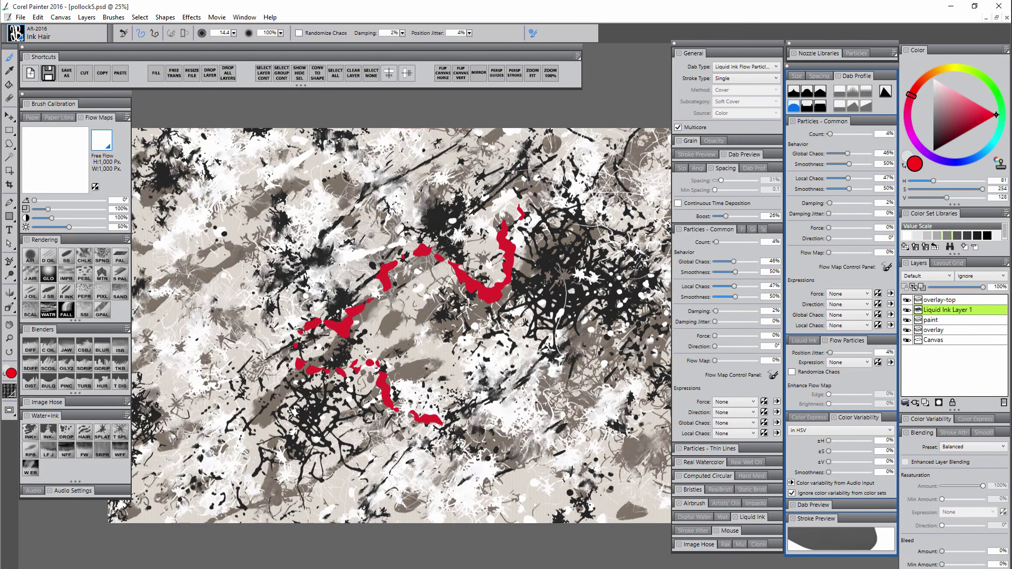
pyautogui.hotkey('ctrl', 'z')
# Set Global Chaos to 92% and Local Chaos to 90%, and paint a red test stroke right of the canvas center.
pyautogui.click(752, 262)
pyautogui.click(752, 286)
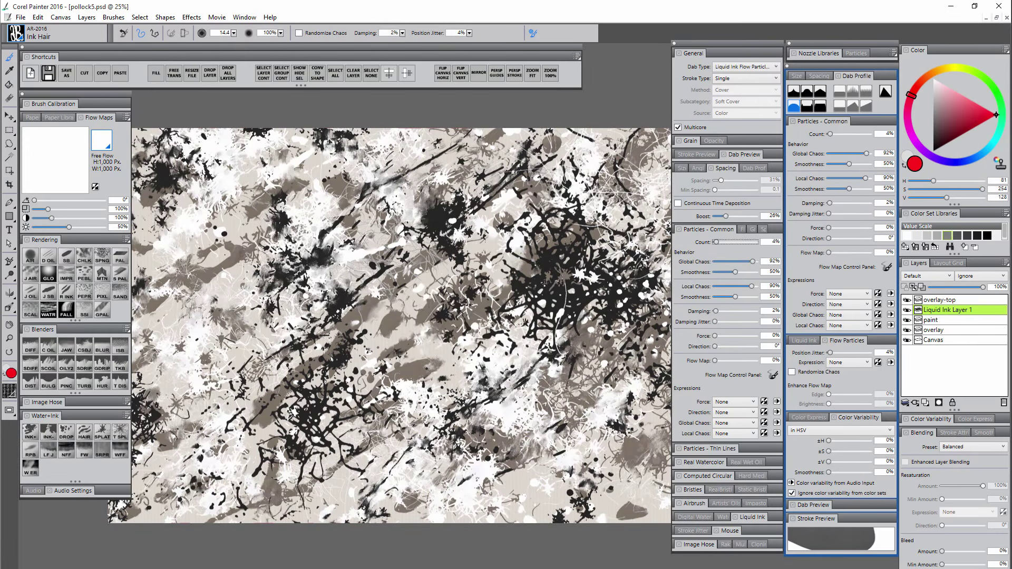
pyautogui.moveTo(501, 269)
pyautogui.mouseDown()
pyautogui.moveTo(451, 324)
pyautogui.moveTo(392, 271)
pyautogui.moveTo(319, 285)
pyautogui.moveTo(305, 399)
pyautogui.moveTo(495, 413)
pyautogui.moveTo(550, 344)
pyautogui.moveTo(593, 382)
pyautogui.moveTo(595, 424)
pyautogui.mouseUp()
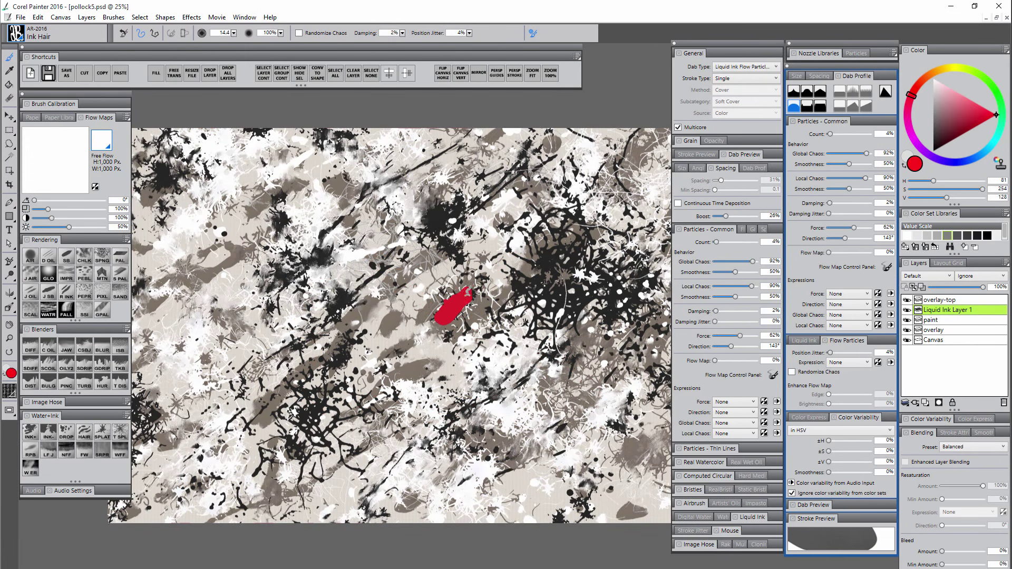
# Test the brush with Direction at 143° and Force at 62%, raise Force to 91%, and paint long red strokes across the canvas.
pyautogui.moveTo(458, 295); pyautogui.dragTo(488, 270)
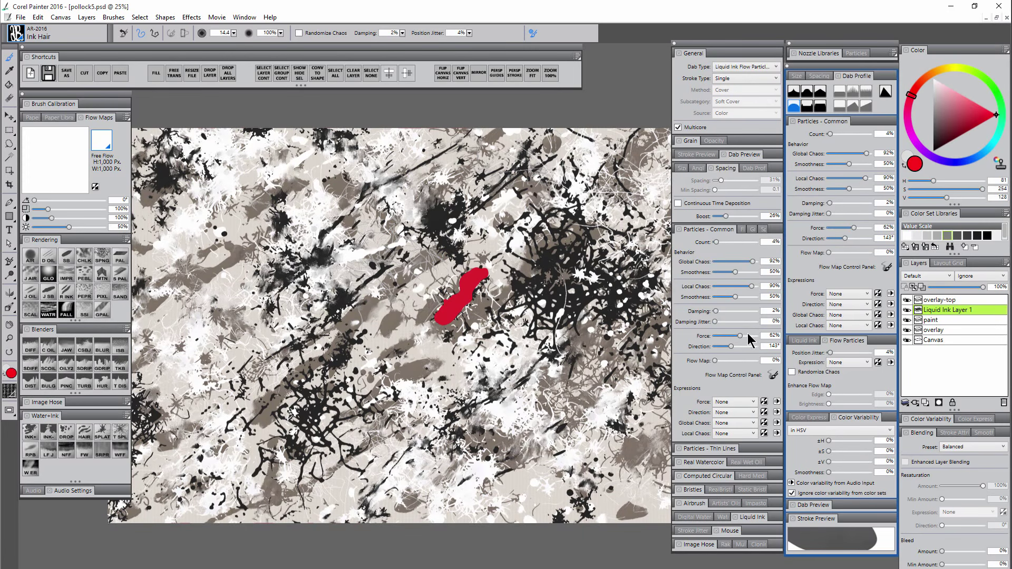
pyautogui.moveTo(740, 336); pyautogui.dragTo(752, 336)
pyautogui.moveTo(570, 293)
pyautogui.mouseDown()
pyautogui.moveTo(630, 276)
pyautogui.moveTo(619, 319)
pyautogui.moveTo(474, 338)
pyautogui.moveTo(411, 387)
pyautogui.moveTo(501, 429)
pyautogui.moveTo(601, 405)
pyautogui.moveTo(595, 445)
pyautogui.moveTo(337, 429)
pyautogui.moveTo(279, 338)
pyautogui.moveTo(400, 216)
pyautogui.moveTo(232, 316)
pyautogui.moveTo(242, 353)
pyautogui.moveTo(211, 422)
pyautogui.moveTo(417, 221)
pyautogui.moveTo(482, 181)
pyautogui.moveTo(350, 164)
pyautogui.moveTo(169, 253)
pyautogui.moveTo(264, 195)
pyautogui.moveTo(172, 316)
pyautogui.mouseUp()
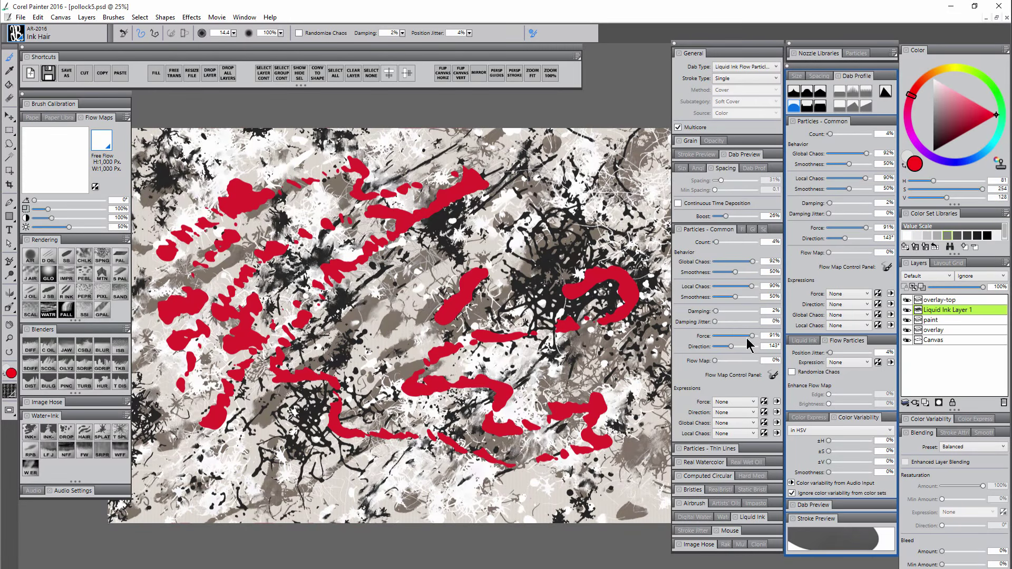
# Set Direction to 263°, paint two red test strokes, and clear the ink layer.
pyautogui.moveTo(732, 347); pyautogui.dragTo(744, 346)
pyautogui.moveTo(567, 174)
pyautogui.mouseDown()
pyautogui.moveTo(543, 253)
pyautogui.moveTo(498, 306)
pyautogui.mouseUp()
pyautogui.moveTo(438, 279)
pyautogui.mouseDown()
pyautogui.moveTo(378, 332)
pyautogui.moveTo(364, 416)
pyautogui.moveTo(372, 464)
pyautogui.mouseUp()
pyautogui.press('Delete')
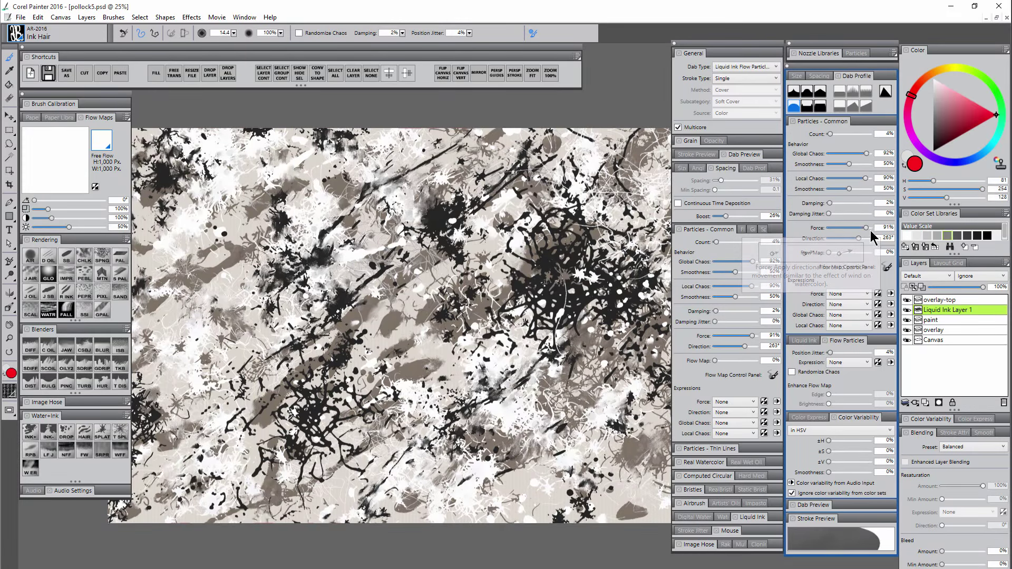
# Set Flow Map to 64% and select the Fish Skin flow map texture, painting a red test stroke with each setting.
pyautogui.moveTo(829, 252); pyautogui.dragTo(854, 253)
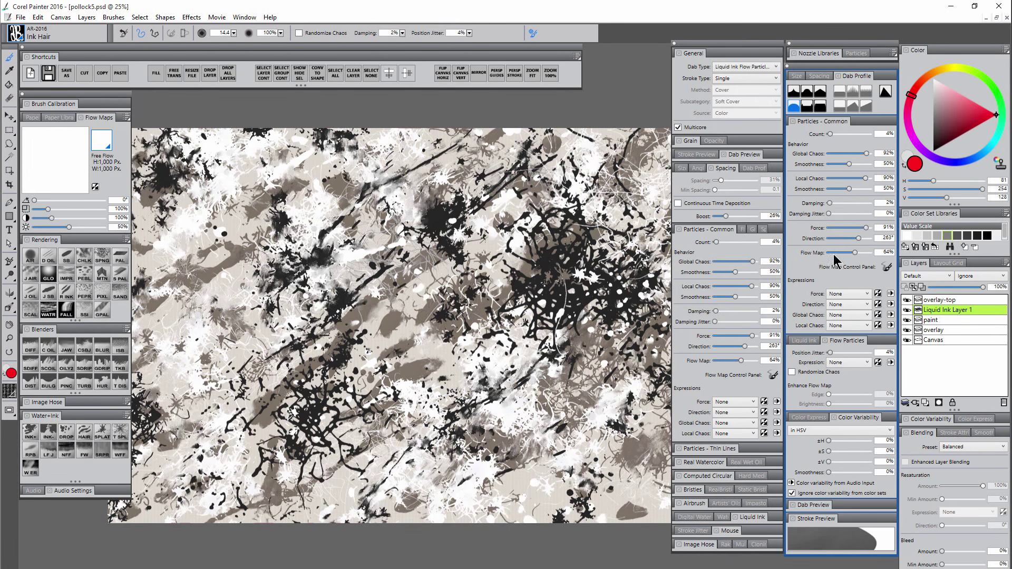
pyautogui.moveTo(322, 248)
pyautogui.mouseDown()
pyautogui.moveTo(352, 276)
pyautogui.moveTo(330, 327)
pyautogui.moveTo(389, 313)
pyautogui.moveTo(440, 263)
pyautogui.moveTo(458, 346)
pyautogui.moveTo(497, 361)
pyautogui.moveTo(549, 261)
pyautogui.moveTo(582, 346)
pyautogui.moveTo(498, 398)
pyautogui.moveTo(402, 393)
pyautogui.moveTo(280, 418)
pyautogui.moveTo(224, 322)
pyautogui.moveTo(261, 203)
pyautogui.moveTo(380, 194)
pyautogui.moveTo(476, 209)
pyautogui.moveTo(554, 180)
pyautogui.moveTo(595, 264)
pyautogui.mouseUp()
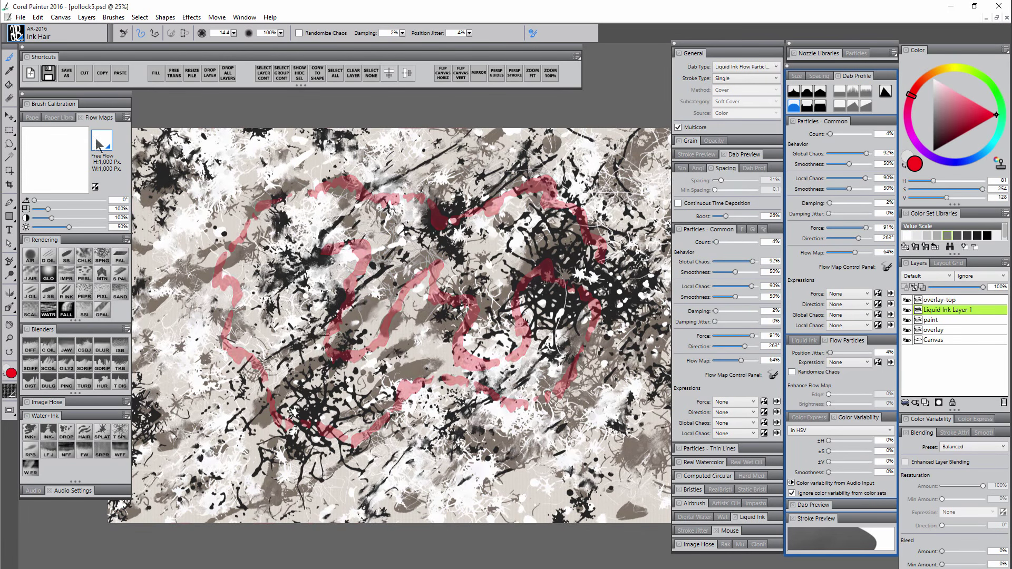
pyautogui.click(101, 140)
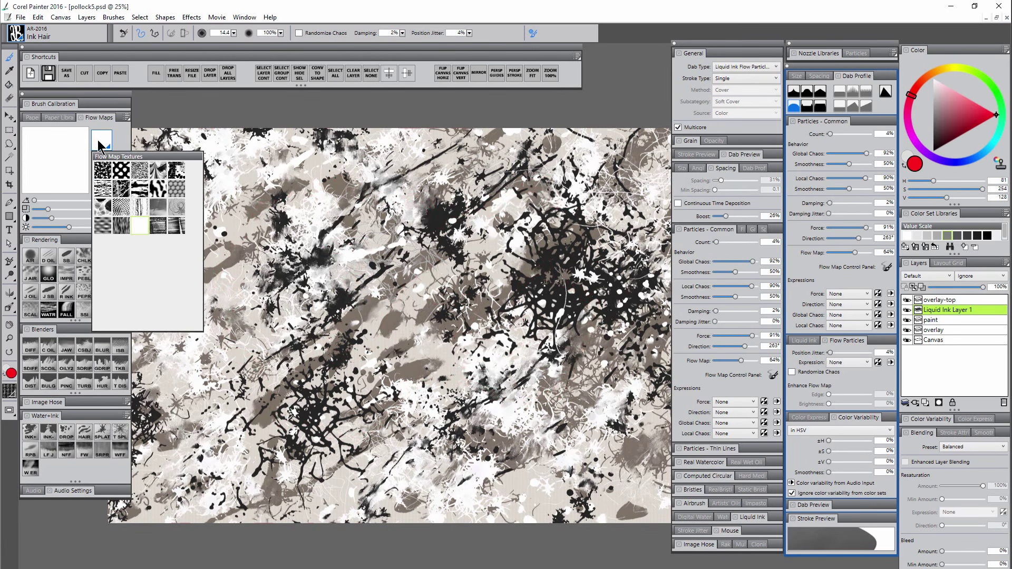
pyautogui.click(173, 188)
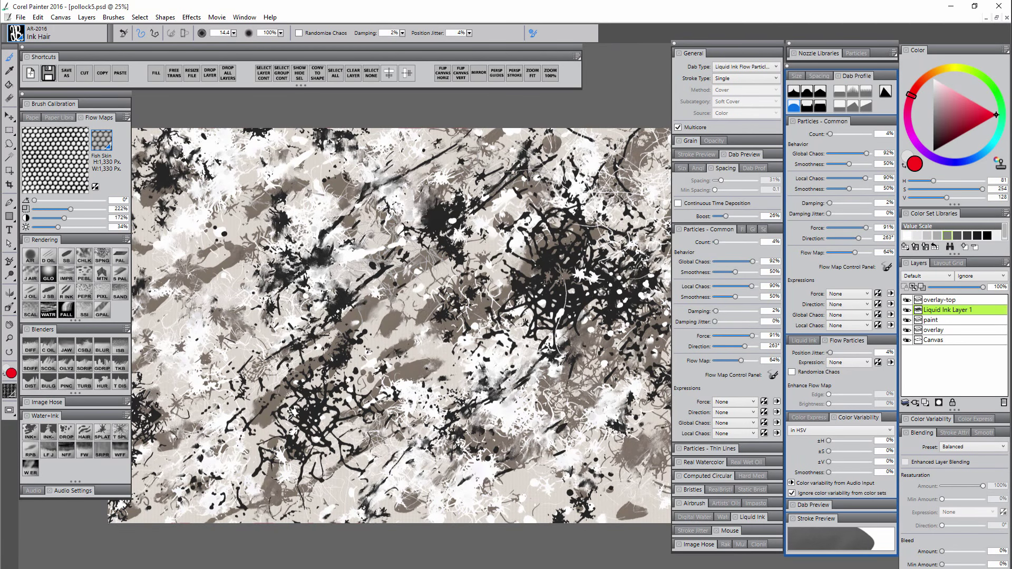
pyautogui.moveTo(333, 217)
pyautogui.mouseDown()
pyautogui.moveTo(337, 303)
pyautogui.moveTo(403, 255)
pyautogui.moveTo(458, 262)
pyautogui.moveTo(279, 416)
pyautogui.moveTo(438, 368)
pyautogui.moveTo(409, 459)
pyautogui.mouseUp()
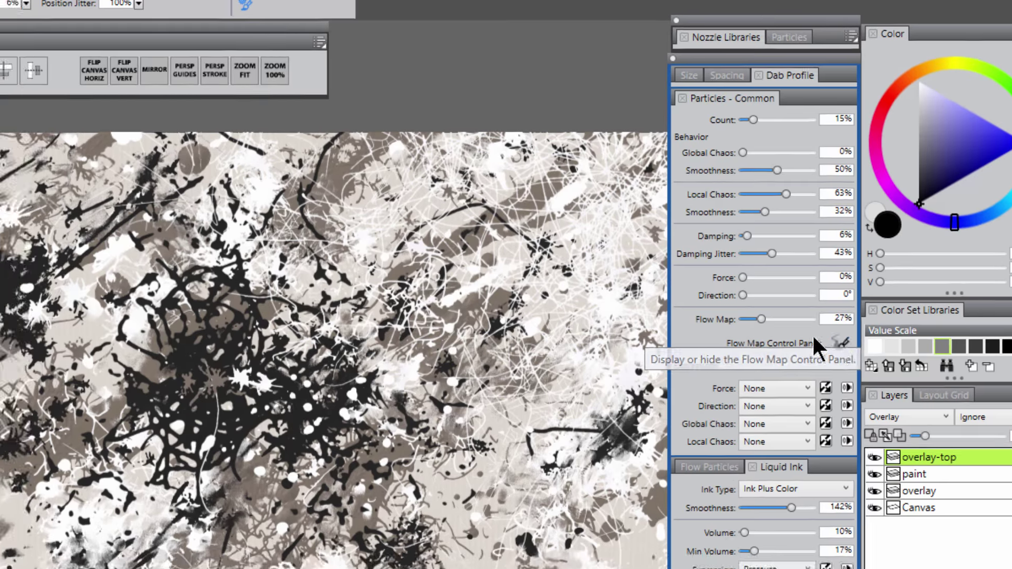
# Check the access to the Flow Map Control Panel and the flow map texture selector for the particle brush.
pyautogui.click(815, 340)
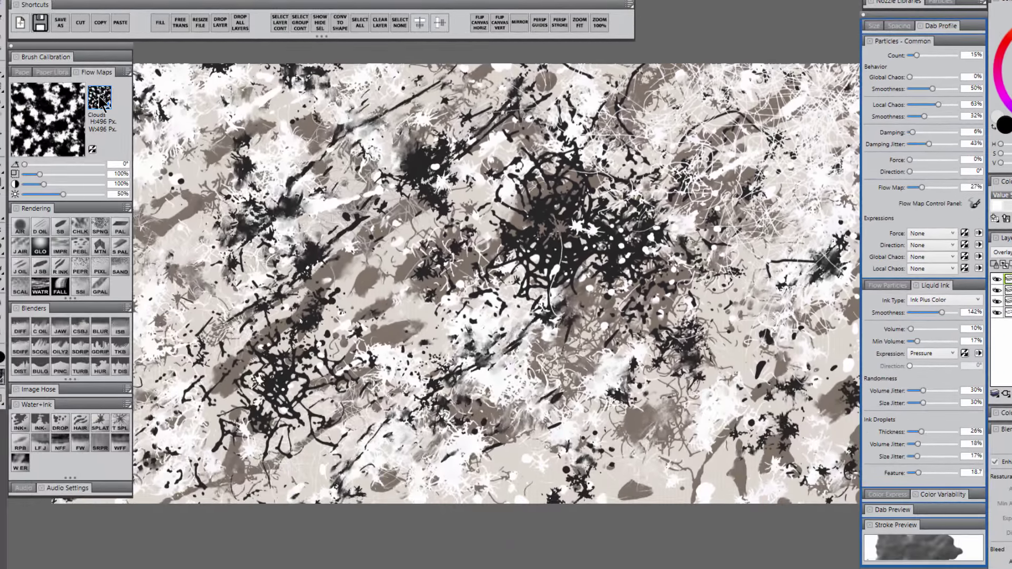
pyautogui.click(102, 101)
pyautogui.click(880, 178)
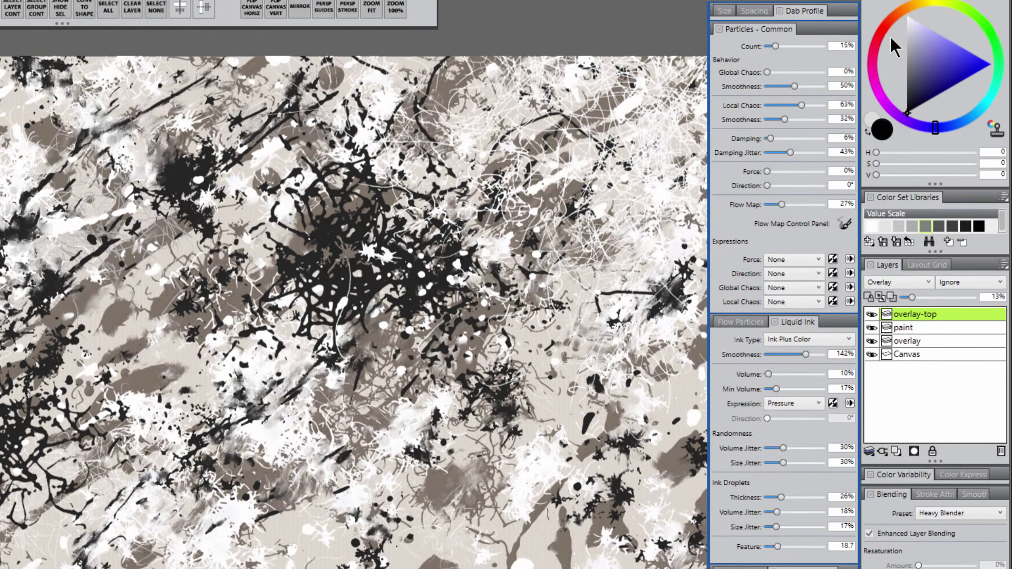
# Pick a saturated red and paint test bursts with Flow Map at 0% and at a much higher value.
pyautogui.click(890, 39)
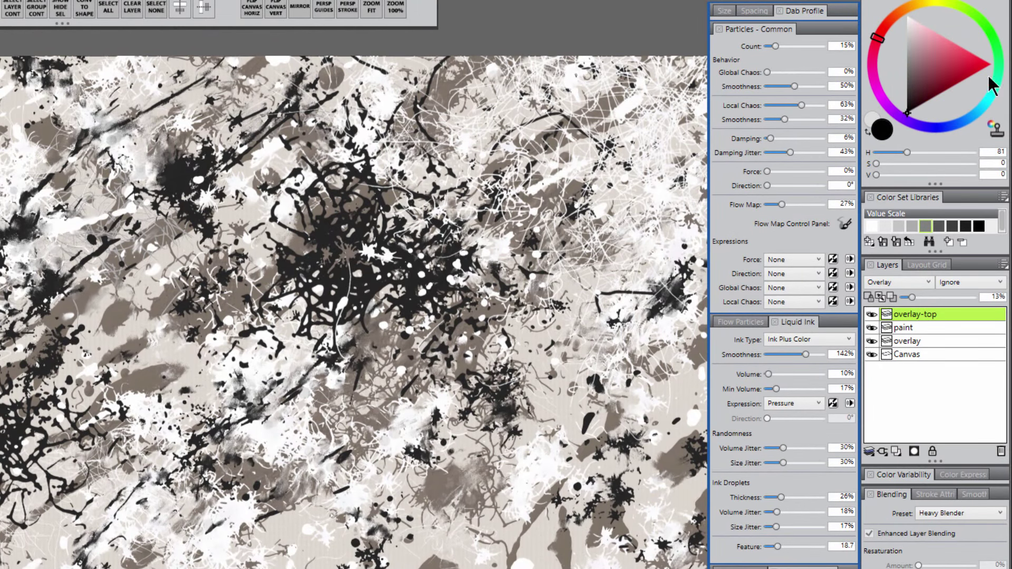
pyautogui.click(997, 69)
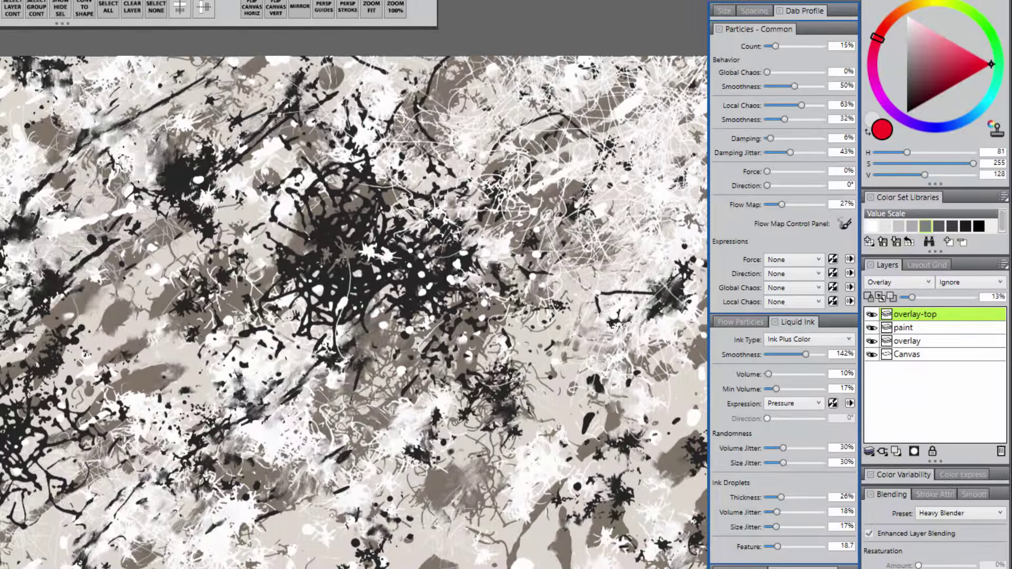
pyautogui.moveTo(781, 205); pyautogui.dragTo(755, 223)
pyautogui.moveTo(190, 356); pyautogui.dragTo(186, 355)
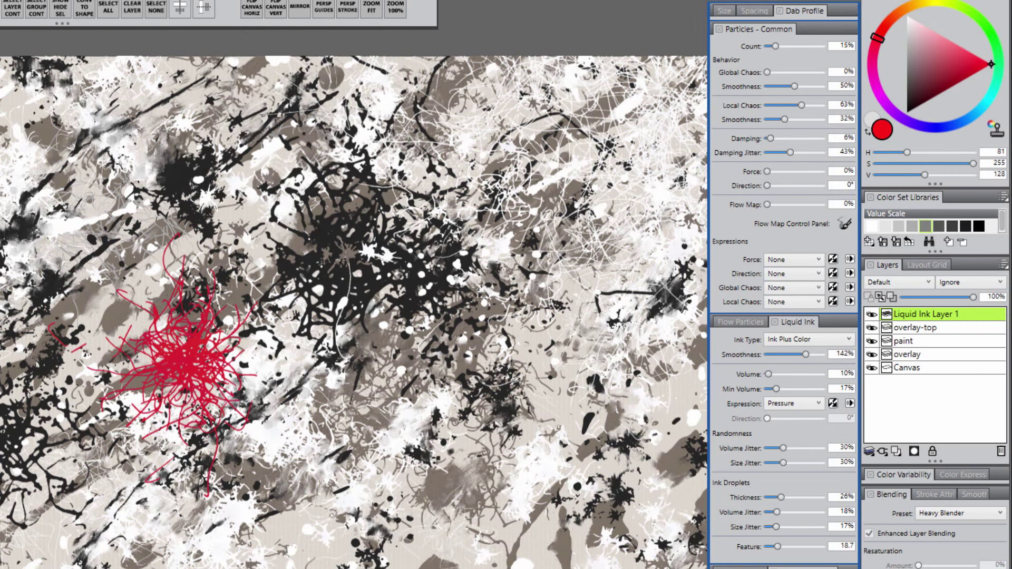
pyautogui.click(821, 206)
pyautogui.moveTo(354, 344); pyautogui.dragTo(359, 347)
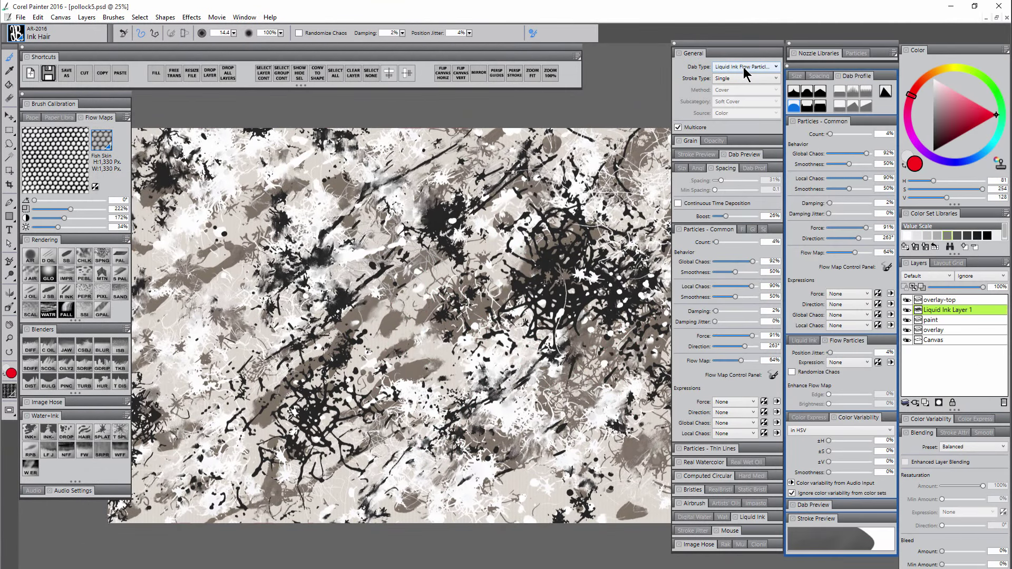
# Change the dab type to Liquid Ink Spring Particles, paint red test strokes across the canvas, and undo the last stroke.
pyautogui.click(745, 67)
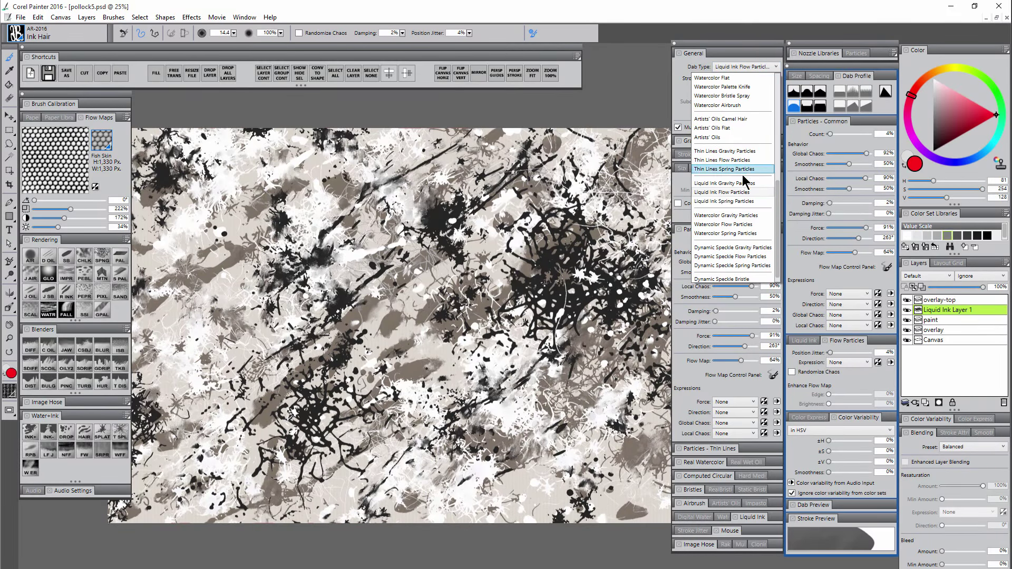
pyautogui.click(736, 203)
pyautogui.moveTo(470, 210)
pyautogui.mouseDown()
pyautogui.moveTo(416, 292)
pyautogui.moveTo(258, 296)
pyautogui.moveTo(371, 392)
pyautogui.moveTo(461, 409)
pyautogui.moveTo(458, 348)
pyautogui.moveTo(614, 248)
pyautogui.moveTo(242, 232)
pyautogui.moveTo(392, 425)
pyautogui.moveTo(295, 500)
pyautogui.moveTo(453, 364)
pyautogui.mouseUp()
pyautogui.moveTo(483, 414)
pyautogui.mouseDown()
pyautogui.moveTo(550, 395)
pyautogui.moveTo(536, 385)
pyautogui.mouseUp()
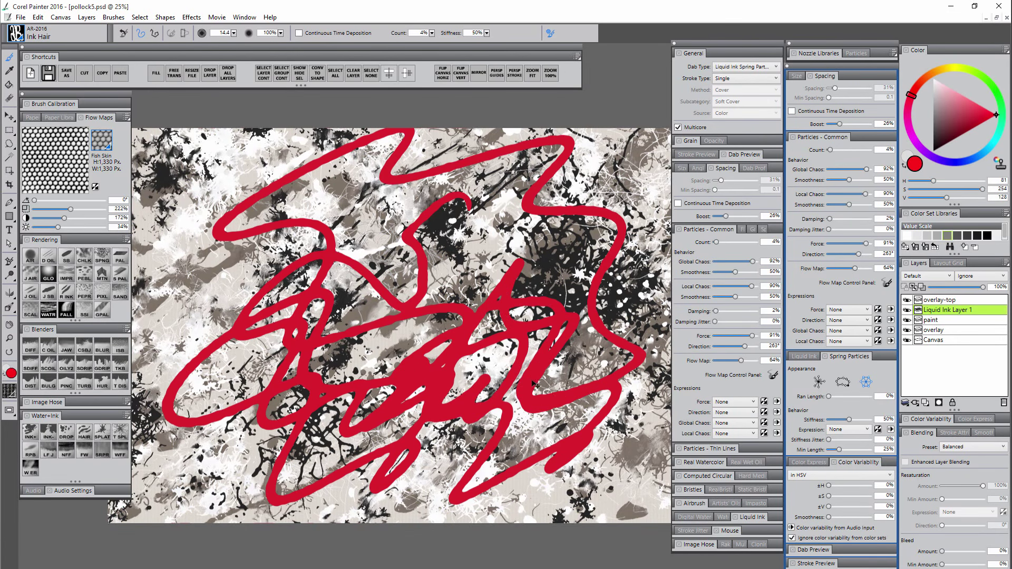
pyautogui.hotkey('ctrl', 'z')
# Reduce the brush size to 8.0, paint a looping red test stroke, and undo it.
pyautogui.press('[')
pyautogui.moveTo(369, 276)
pyautogui.mouseDown()
pyautogui.moveTo(417, 416)
pyautogui.moveTo(500, 442)
pyautogui.moveTo(211, 421)
pyautogui.moveTo(475, 343)
pyautogui.moveTo(577, 260)
pyautogui.mouseUp()
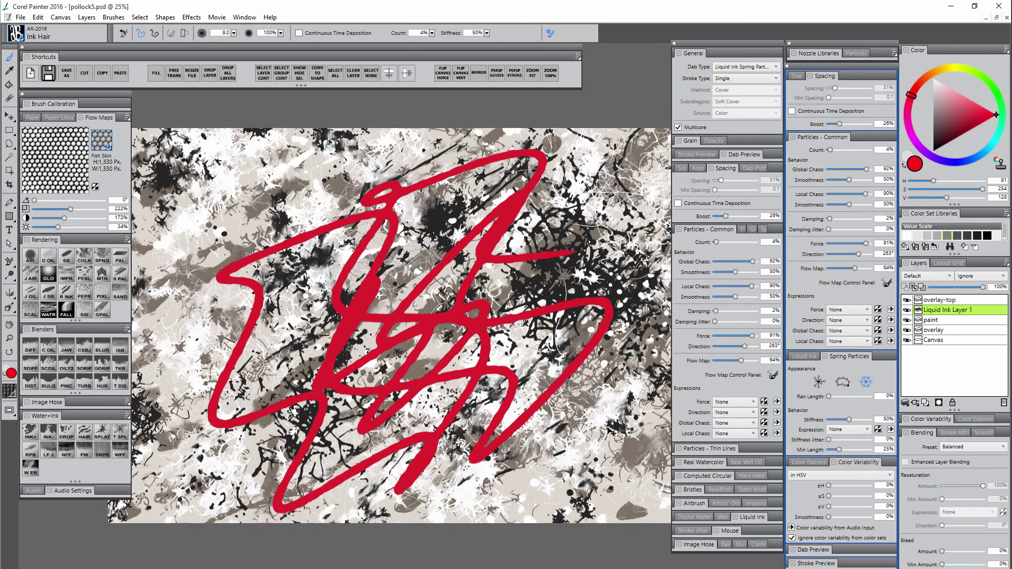
pyautogui.hotkey('ctrl', 'z')
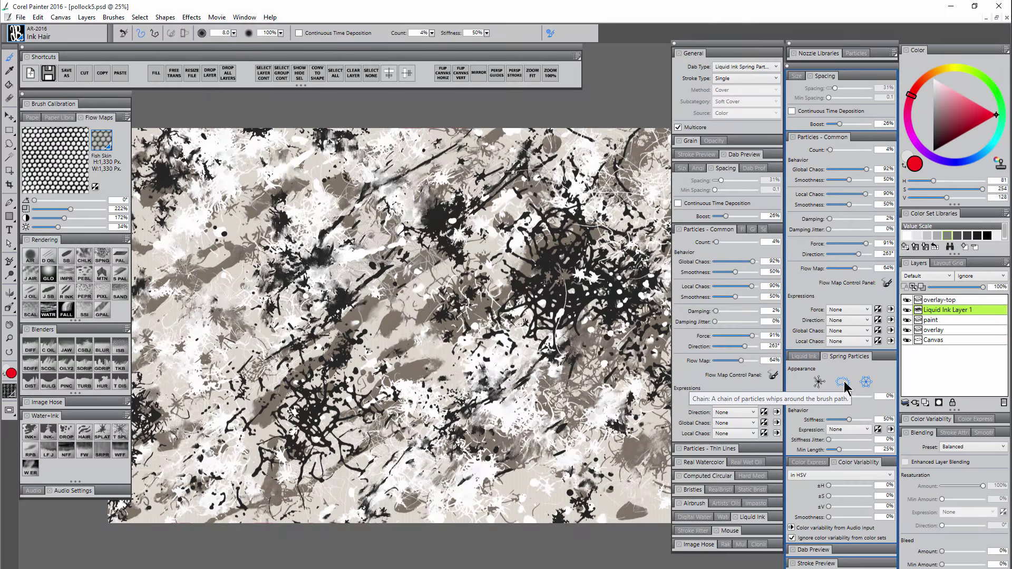
# Test the Chain and the starburst-shaped spring appearances with a red stroke each, undoing both and keeping the starburst.
pyautogui.moveTo(462, 228)
pyautogui.mouseDown()
pyautogui.moveTo(422, 327)
pyautogui.moveTo(323, 403)
pyautogui.moveTo(519, 337)
pyautogui.moveTo(590, 458)
pyautogui.moveTo(474, 190)
pyautogui.moveTo(308, 247)
pyautogui.moveTo(192, 369)
pyautogui.moveTo(182, 464)
pyautogui.moveTo(429, 490)
pyautogui.mouseUp()
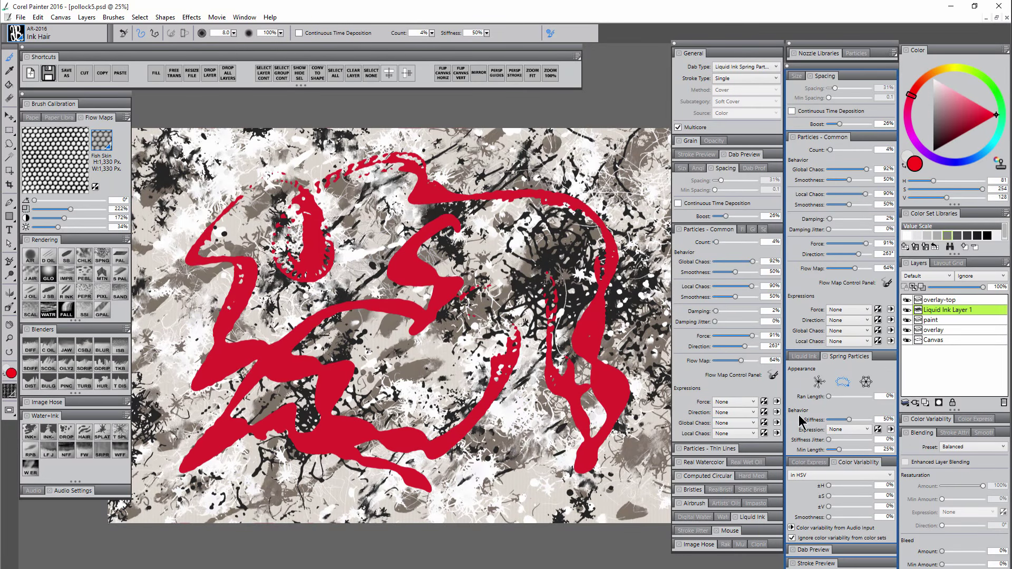
pyautogui.hotkey('ctrl', 'z')
pyautogui.click(818, 382)
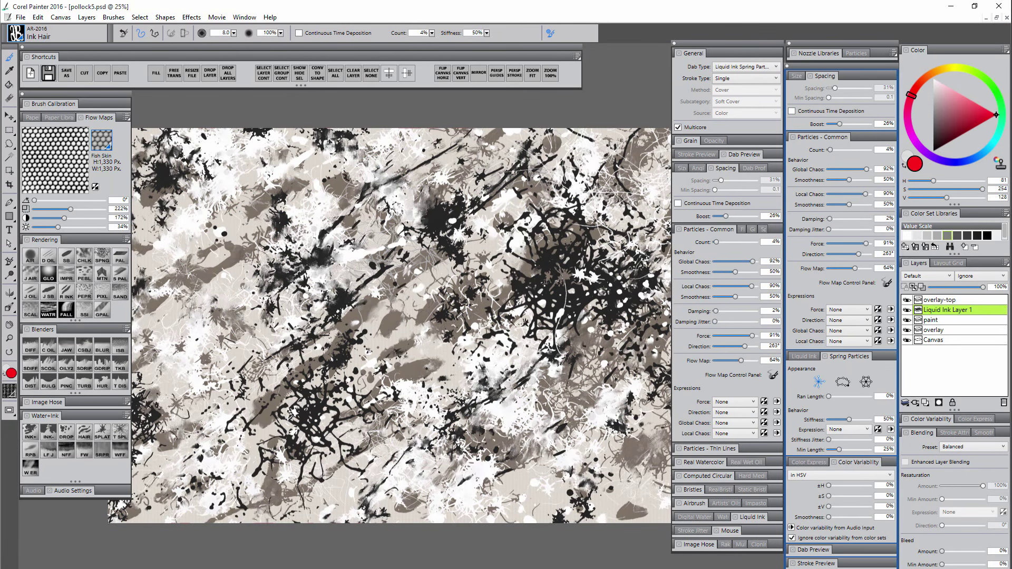
pyautogui.moveTo(340, 216)
pyautogui.mouseDown()
pyautogui.moveTo(305, 321)
pyautogui.moveTo(416, 248)
pyautogui.moveTo(561, 364)
pyautogui.moveTo(601, 208)
pyautogui.moveTo(351, 168)
pyautogui.moveTo(453, 179)
pyautogui.moveTo(235, 317)
pyautogui.moveTo(331, 450)
pyautogui.mouseUp()
pyautogui.hotkey('ctrl', 'z')
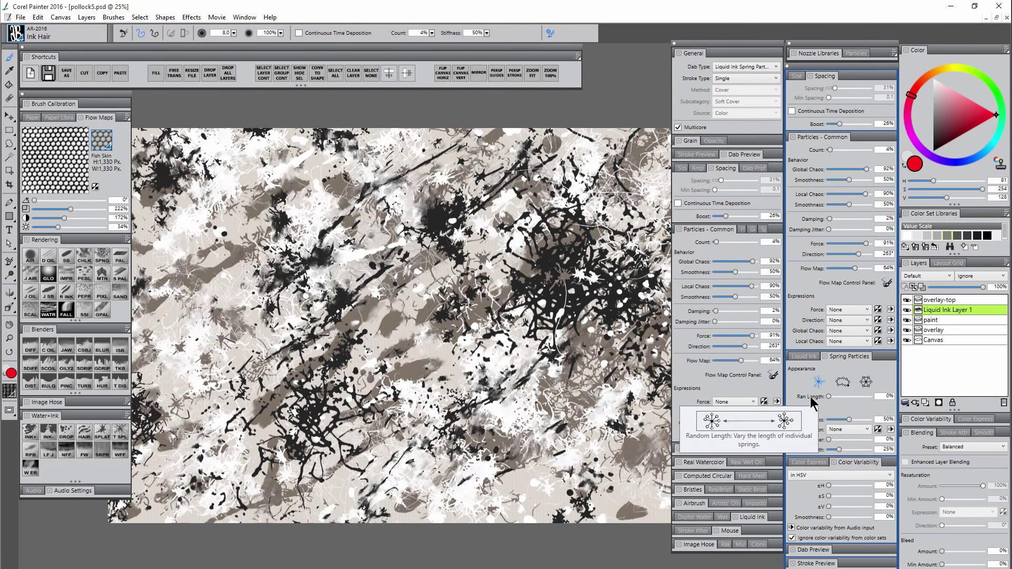
# Set the spring particles' random length to 79%, paint a red test stroke, and undo it.
pyautogui.click(846, 396)
pyautogui.moveTo(459, 260)
pyautogui.mouseDown()
pyautogui.moveTo(487, 380)
pyautogui.moveTo(312, 275)
pyautogui.moveTo(343, 429)
pyautogui.mouseUp()
pyautogui.hotkey('ctrl', 'z')
# Set the spring Stiffness to 12%, paint a red test stroke, and undo it.
pyautogui.click(833, 419)
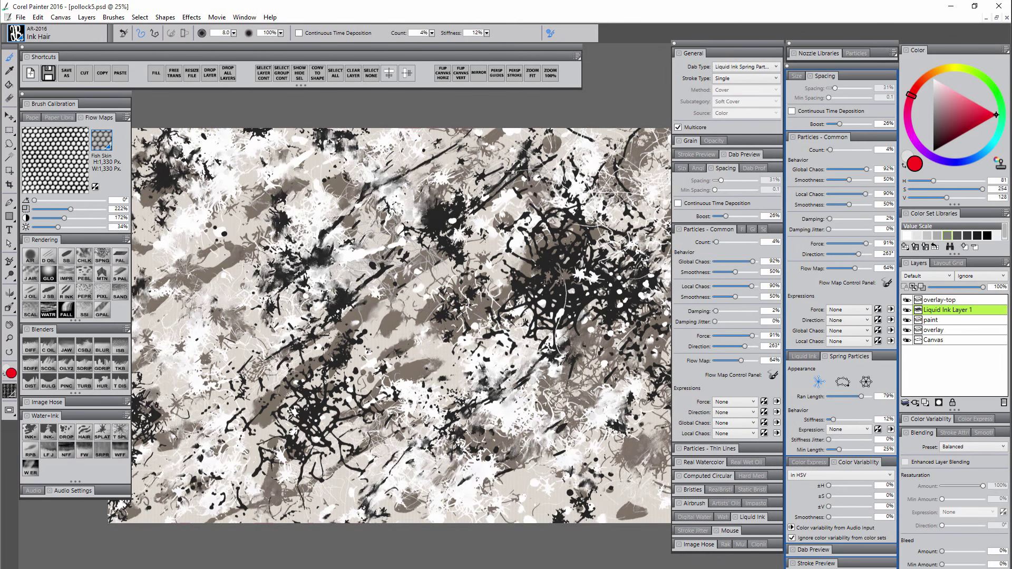
pyautogui.moveTo(432, 251)
pyautogui.mouseDown()
pyautogui.moveTo(332, 318)
pyautogui.moveTo(500, 290)
pyautogui.moveTo(527, 456)
pyautogui.moveTo(200, 304)
pyautogui.moveTo(383, 438)
pyautogui.mouseUp()
pyautogui.hotkey('ctrl', 'z')
# Set the particle Count to 5%, paint a red test stroke, and undo it.
pyautogui.click(725, 242)
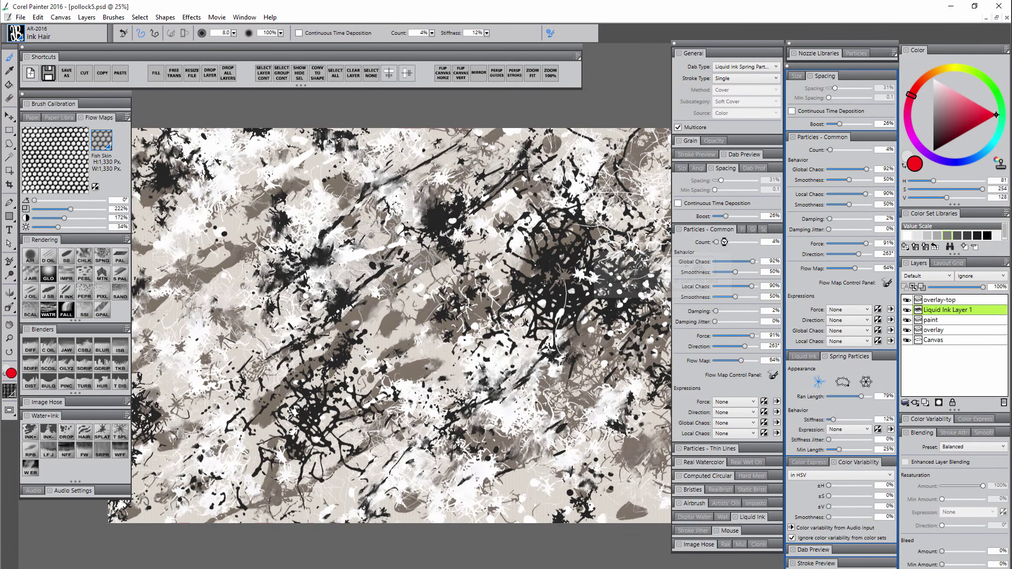
pyautogui.moveTo(421, 240)
pyautogui.mouseDown()
pyautogui.moveTo(364, 295)
pyautogui.moveTo(358, 400)
pyautogui.moveTo(527, 316)
pyautogui.moveTo(543, 290)
pyautogui.moveTo(582, 363)
pyautogui.mouseUp()
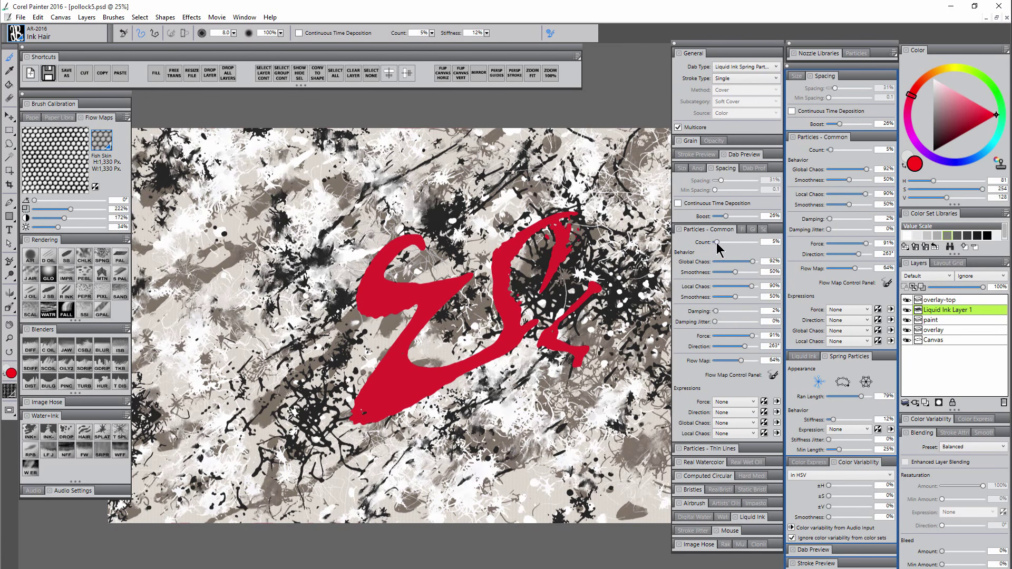
pyautogui.hotkey('ctrl', 'z')
pyautogui.hotkey('ctrl', 'z')
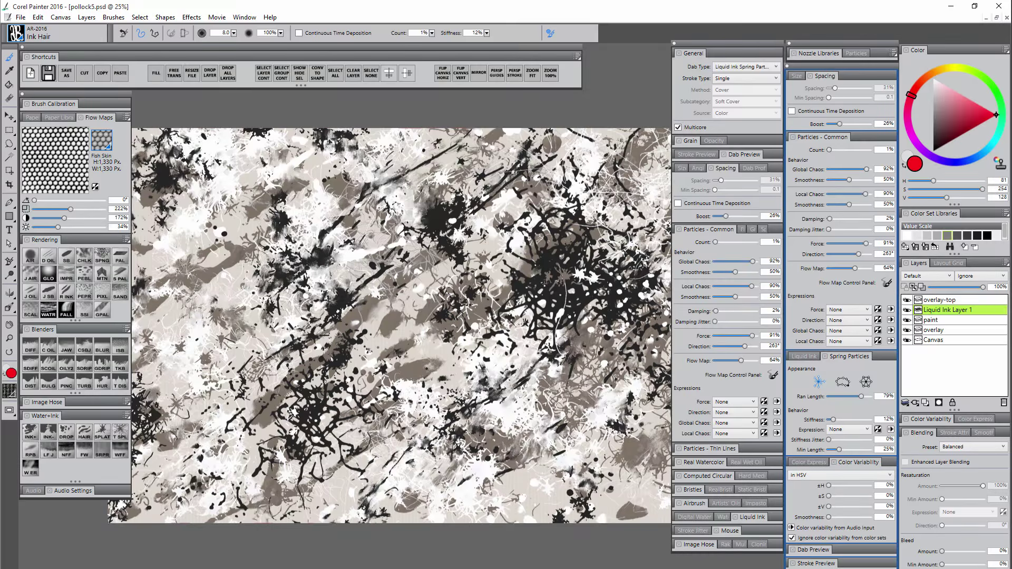
# Paint long red test strokes across the canvas with Count at 1%, enlarging the brush to 148.5.
pyautogui.moveTo(406, 277)
pyautogui.mouseDown()
pyautogui.moveTo(508, 327)
pyautogui.moveTo(527, 417)
pyautogui.mouseUp()
pyautogui.moveTo(306, 227)
pyautogui.mouseDown()
pyautogui.moveTo(231, 342)
pyautogui.moveTo(429, 411)
pyautogui.moveTo(579, 411)
pyautogui.moveTo(232, 342)
pyautogui.moveTo(442, 438)
pyautogui.moveTo(600, 424)
pyautogui.mouseUp()
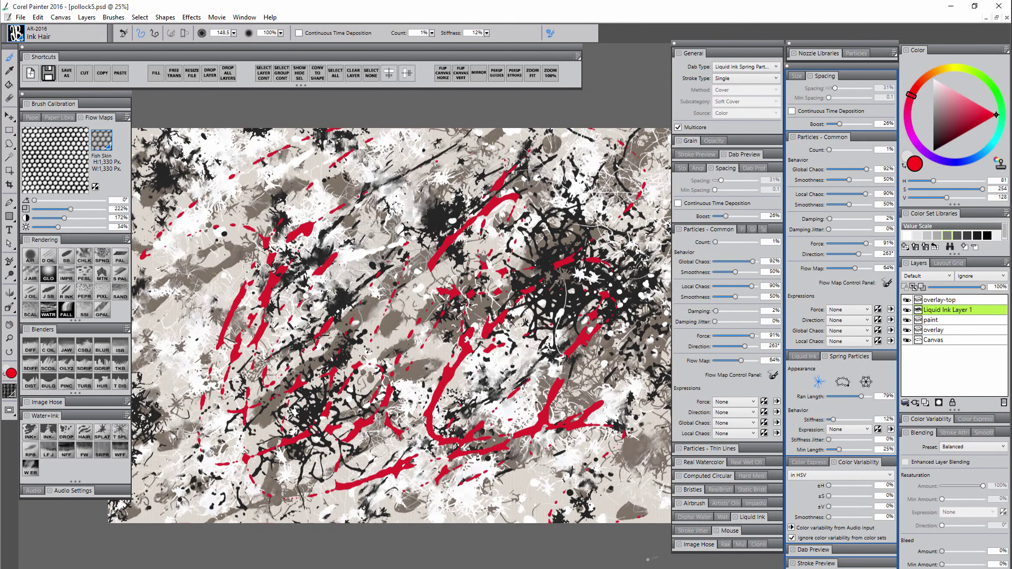